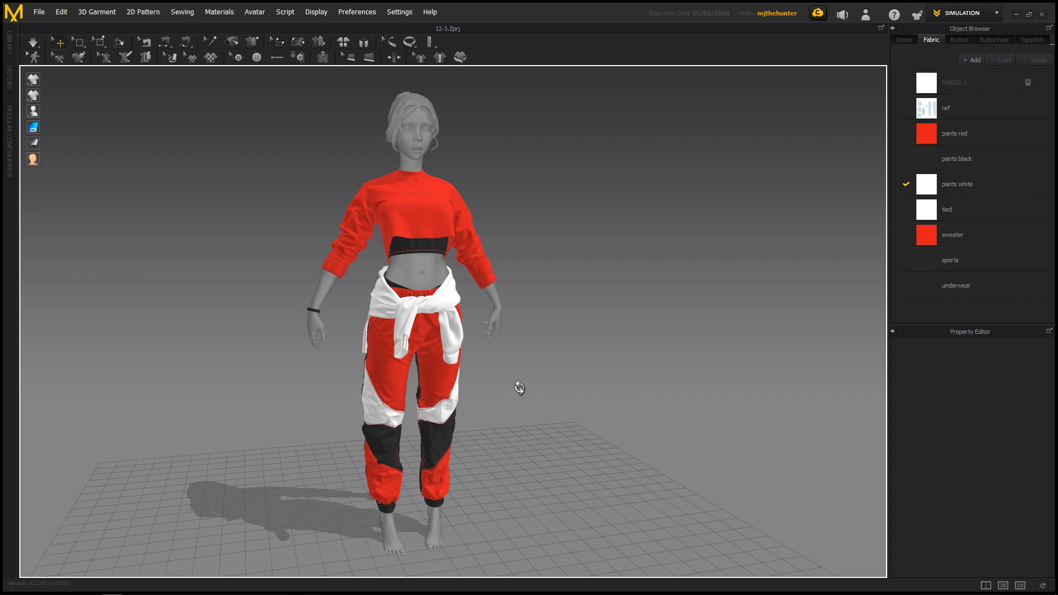
Examine the finished hip hop outfit on the avatar from the front and the side
{"action": "right_click_drag", "start_coordinate": [519, 388], "coordinate": [581, 377]}
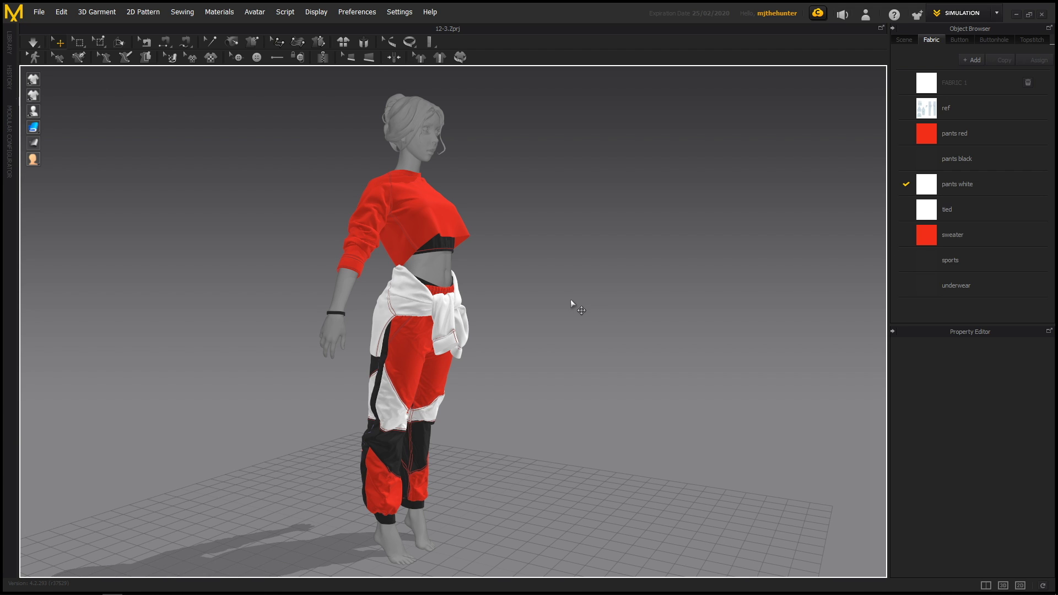
{"action": "right_click_drag", "start_coordinate": [552, 300], "coordinate": [514, 303]}
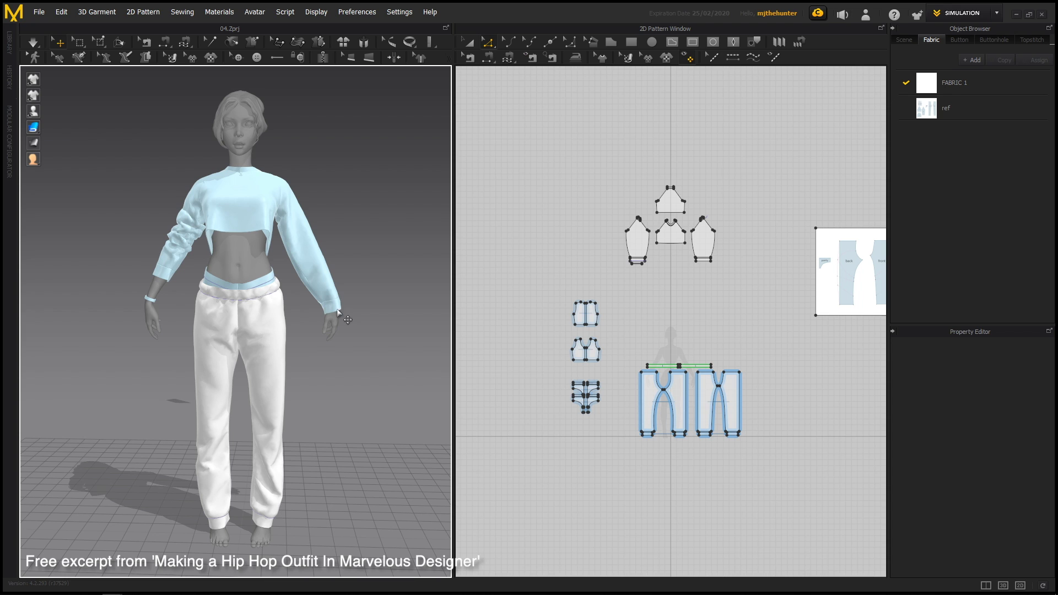
Examine the white pants' waistband and hips from several angles, along with their 2D pattern pieces
{"action": "right_click_drag", "start_coordinate": [302, 314], "coordinate": [325, 306], "text": "alt"}
{"action": "mouse_move", "coordinate": [325, 306]}
{"action": "left_mouse_down", "text": "alt"}
{"action": "mouse_move", "coordinate": [371, 309]}
{"action": "mouse_move", "coordinate": [325, 314]}
{"action": "left_mouse_up", "text": "alt"}
{"action": "right_click_drag", "start_coordinate": [325, 314], "coordinate": [354, 323], "text": "alt"}
{"action": "mouse_move", "coordinate": [324, 314]}
{"action": "left_mouse_down", "text": "alt"}
{"action": "mouse_move", "coordinate": [356, 306]}
{"action": "mouse_move", "coordinate": [343, 324]}
{"action": "left_mouse_up", "text": "alt"}
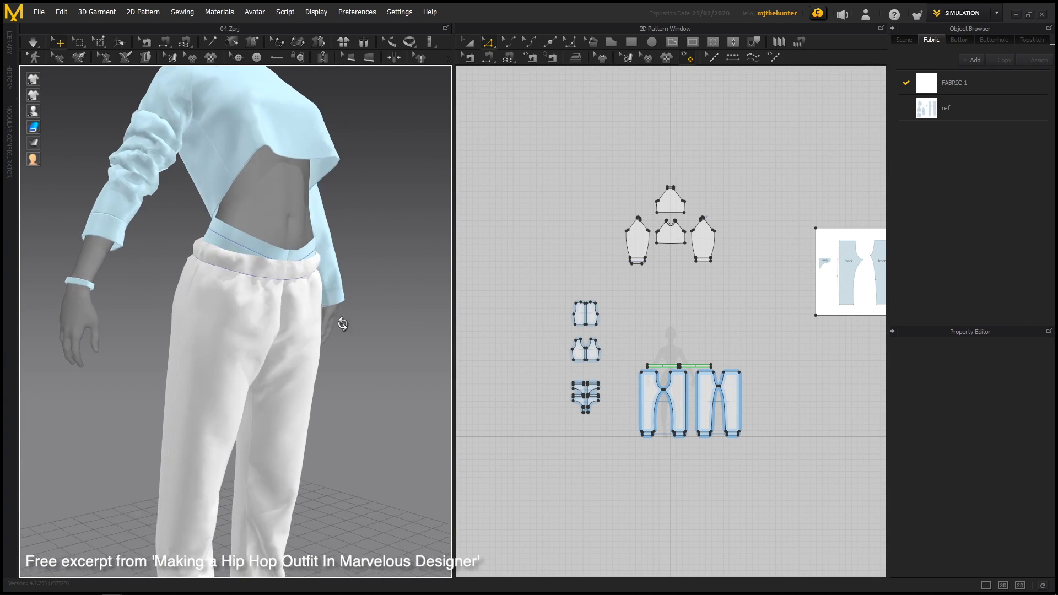
{"action": "right_click_drag", "start_coordinate": [342, 324], "coordinate": [247, 321]}
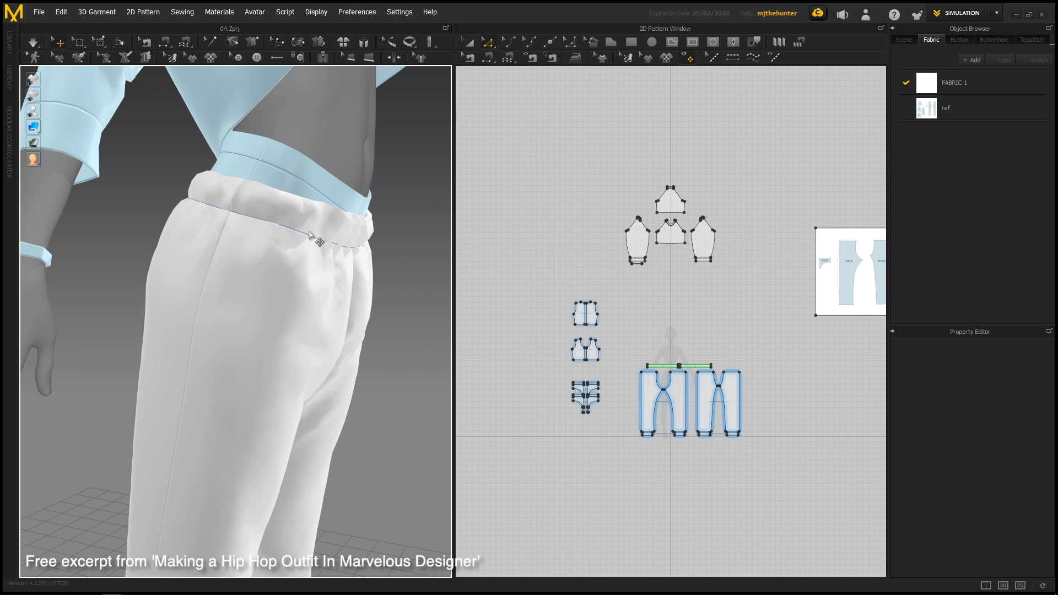
{"action": "right_click_drag", "start_coordinate": [236, 306], "coordinate": [334, 275]}
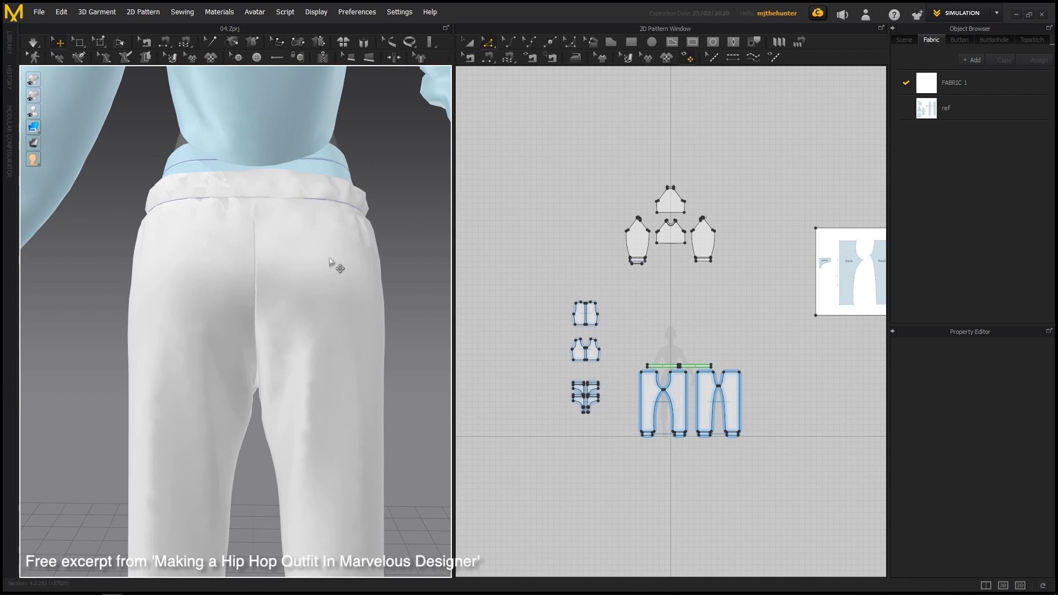
{"action": "right_click_drag", "start_coordinate": [200, 259], "coordinate": [245, 283]}
{"action": "middle_click_drag", "start_coordinate": [571, 316], "coordinate": [556, 259]}
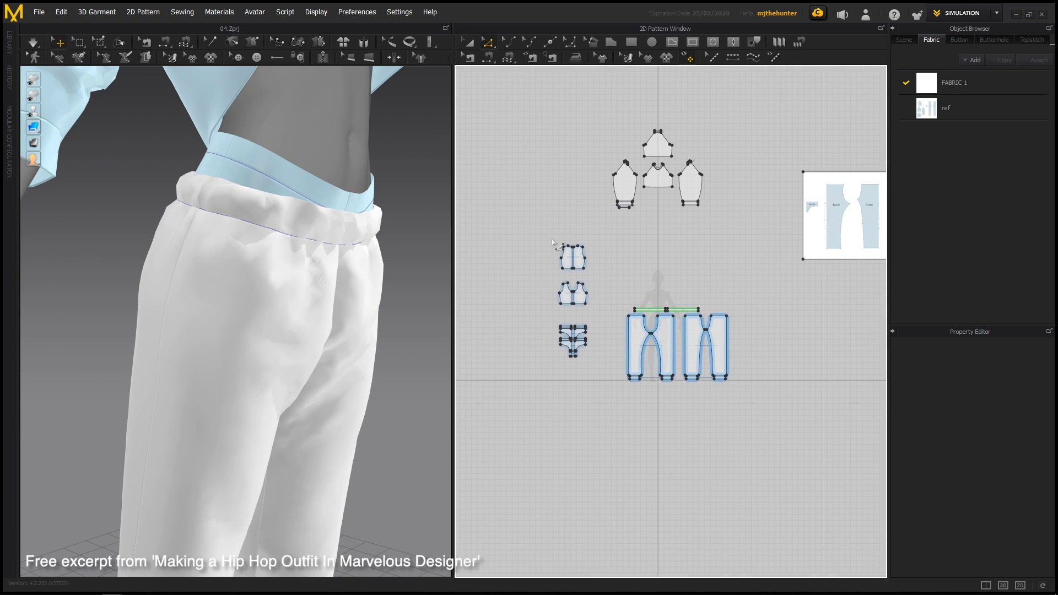
{"action": "scroll", "coordinate": [595, 281], "scroll_direction": "up", "scroll_amount": 5}
{"action": "right_click_drag", "start_coordinate": [360, 285], "coordinate": [278, 297]}
{"action": "scroll", "coordinate": [654, 323], "scroll_direction": "up", "scroll_amount": 3}
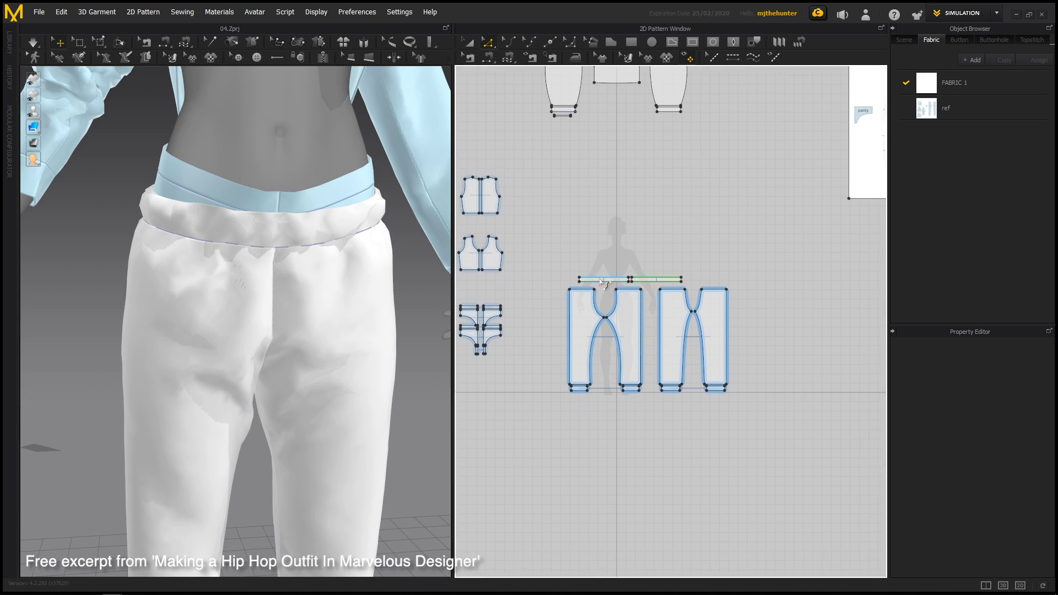
{"action": "right_click_drag", "start_coordinate": [247, 352], "coordinate": [273, 326]}
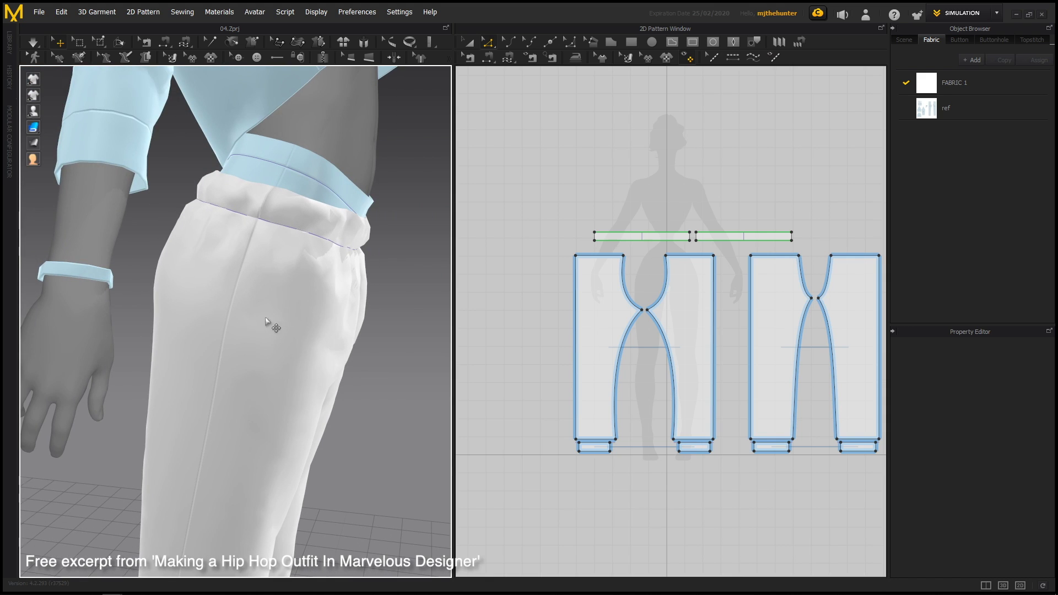
Draw a diagonal internal line about 267 mm long across the front pants panel's upper outer corner, from the side seam to the waist edge
{"action": "left_click", "coordinate": [227, 343]}
{"action": "scroll", "coordinate": [607, 279], "scroll_direction": "up", "scroll_amount": 3}
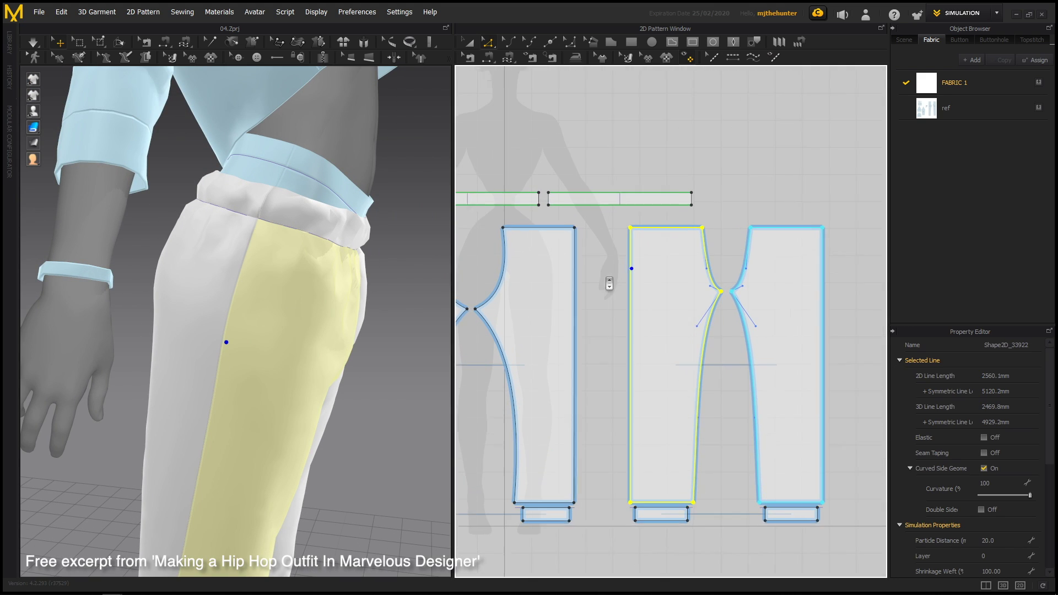
{"action": "scroll", "coordinate": [246, 302], "scroll_direction": "up", "scroll_amount": 3}
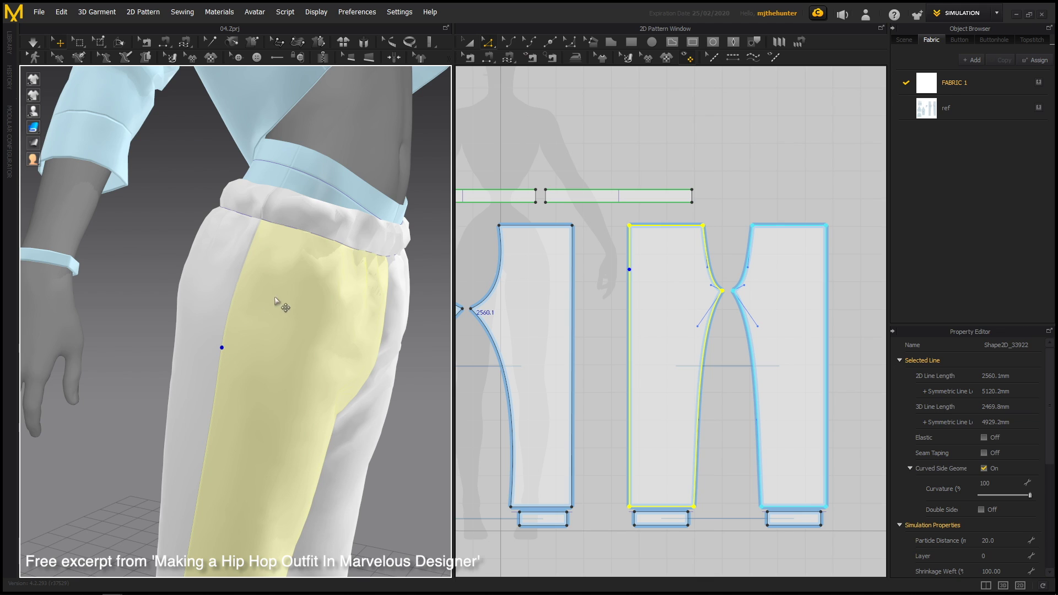
{"action": "scroll", "coordinate": [619, 260], "scroll_direction": "up", "scroll_amount": 3}
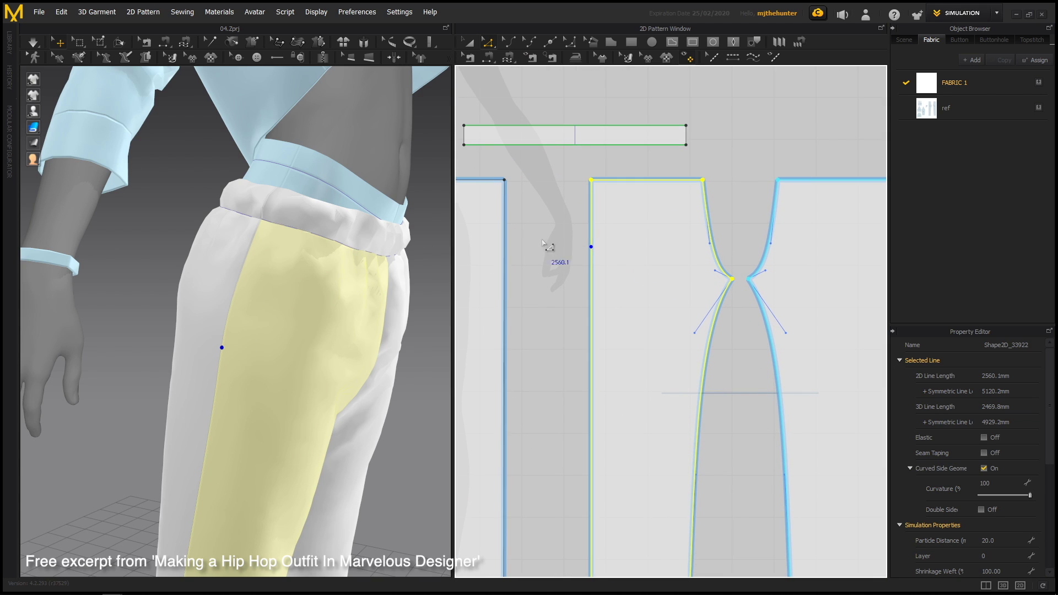
{"action": "left_click", "coordinate": [544, 243]}
{"action": "scroll", "coordinate": [586, 279], "scroll_direction": "up", "scroll_amount": 2}
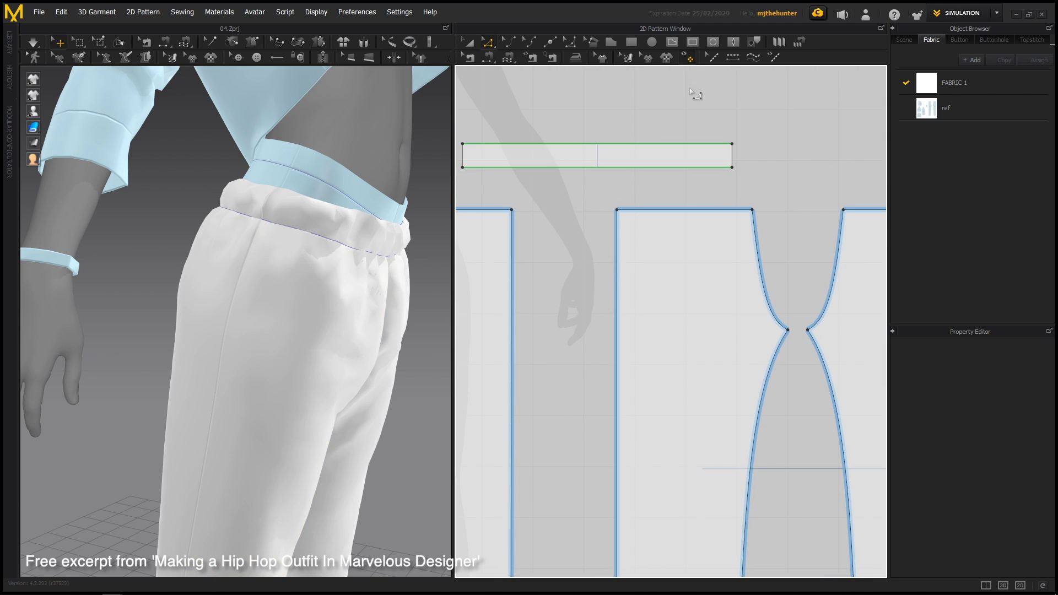
{"action": "left_click", "coordinate": [672, 42]}
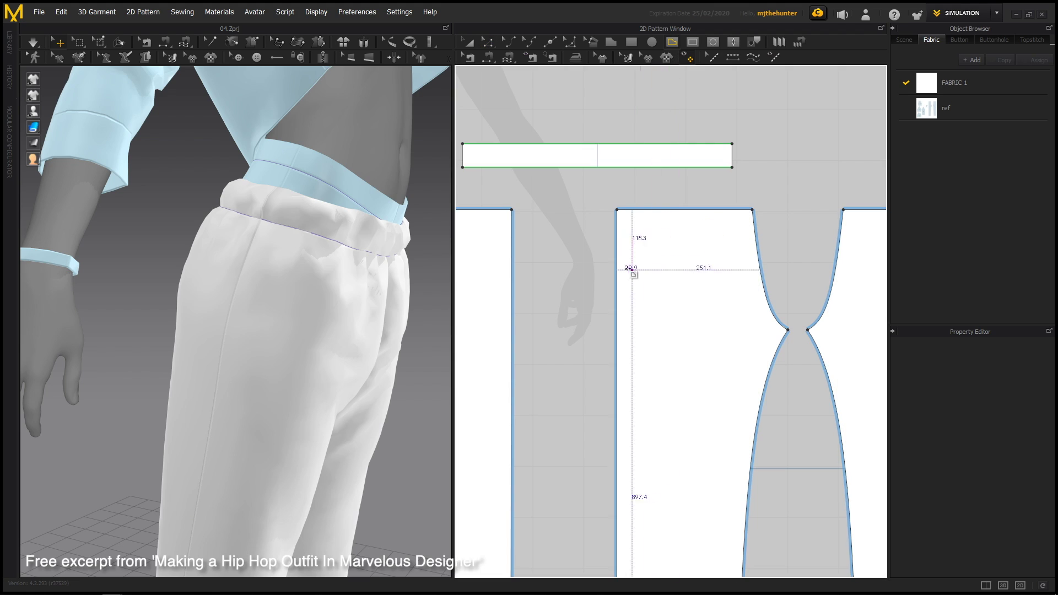
{"action": "left_click", "coordinate": [616, 329]}
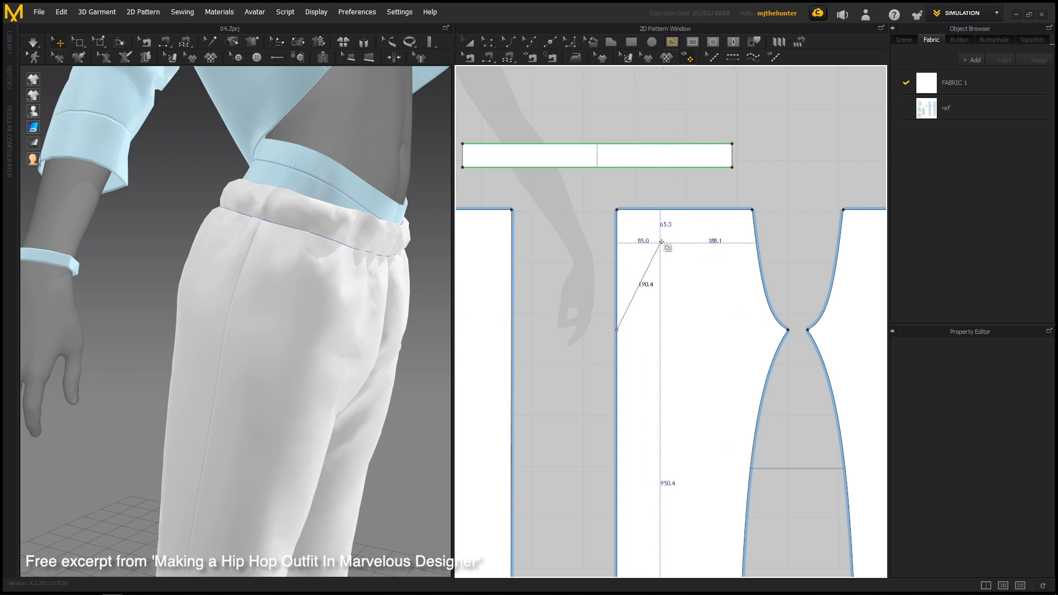
{"action": "left_click", "coordinate": [685, 209]}
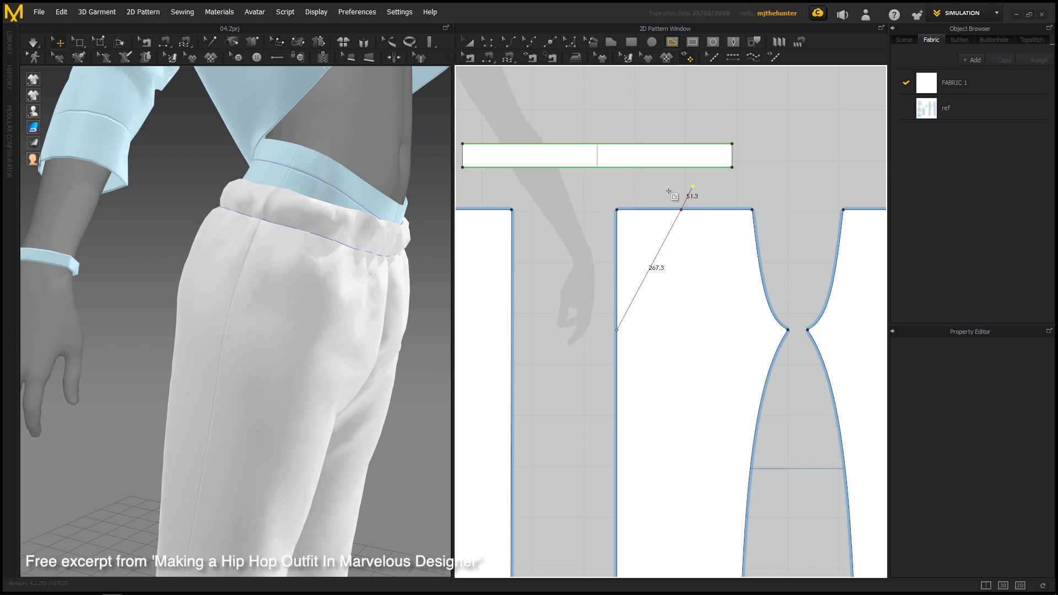
{"action": "key", "text": "Return"}
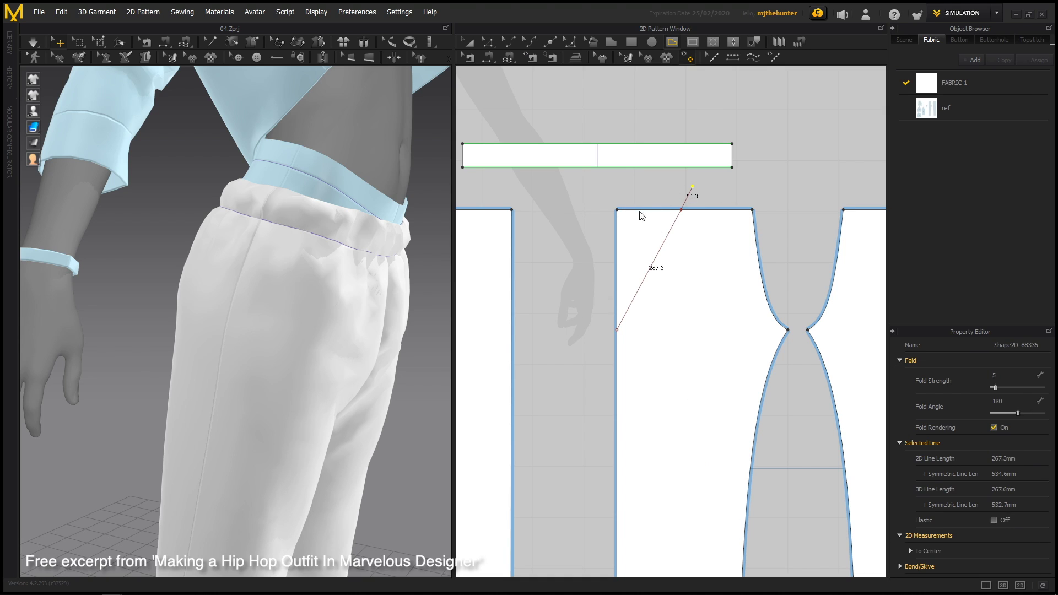
Move the diagonal line's lower endpoint up along the front panel's side seam
{"action": "scroll", "coordinate": [260, 317], "scroll_direction": "down", "scroll_amount": 4}
{"action": "right_click_drag", "start_coordinate": [364, 300], "coordinate": [356, 336]}
{"action": "scroll", "coordinate": [318, 346], "scroll_direction": "up", "scroll_amount": 4}
{"action": "scroll", "coordinate": [669, 320], "scroll_direction": "up", "scroll_amount": 1}
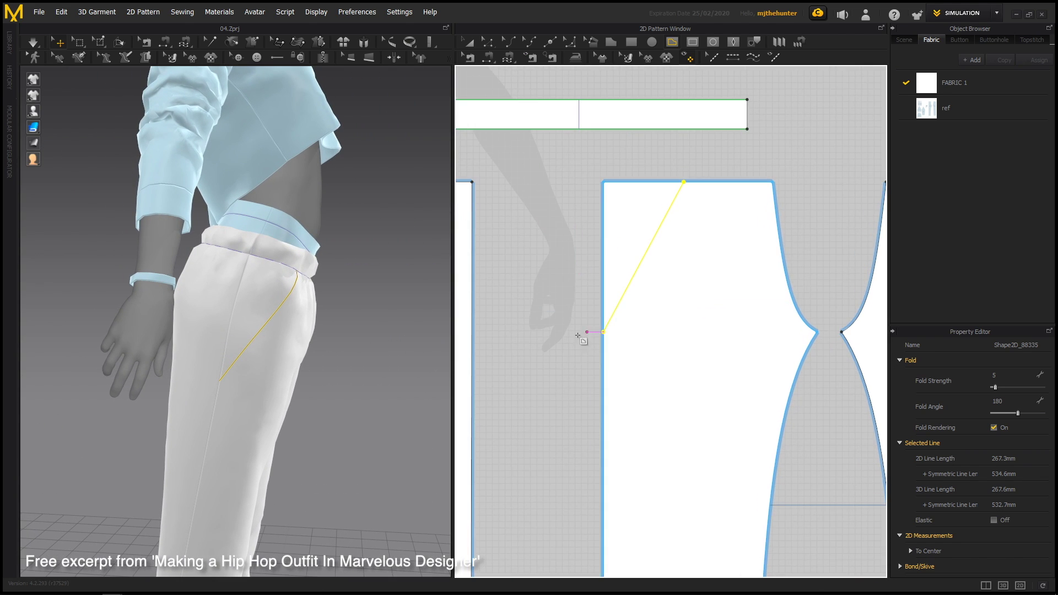
{"action": "key", "text": "z"}
{"action": "left_click_drag", "start_coordinate": [572, 320], "coordinate": [558, 302]}
{"action": "right_click_drag", "start_coordinate": [423, 326], "coordinate": [314, 309]}
{"action": "scroll", "coordinate": [314, 308], "scroll_direction": "down", "scroll_amount": 2}
{"action": "scroll", "coordinate": [314, 309], "scroll_direction": "down", "scroll_amount": 2}
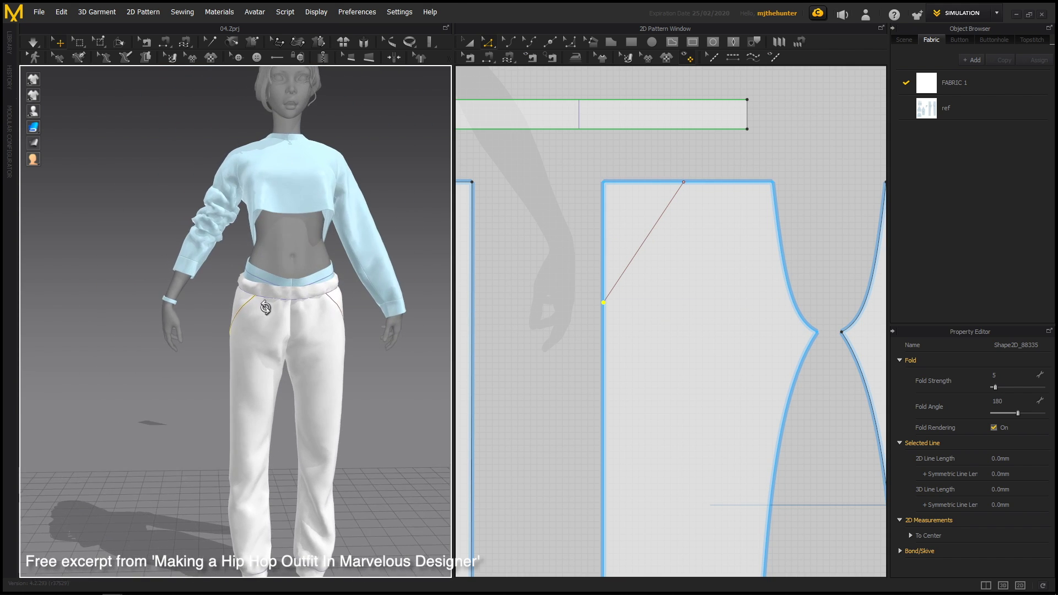
Shift the diagonal line's upper endpoint toward the side seam and raise its lower endpoint further, making the line about 200 mm long
{"action": "scroll", "coordinate": [349, 324], "scroll_direction": "up", "scroll_amount": 5}
{"action": "left_click_drag", "start_coordinate": [682, 183], "coordinate": [668, 182]}
{"action": "right_click_drag", "start_coordinate": [387, 312], "coordinate": [405, 305]}
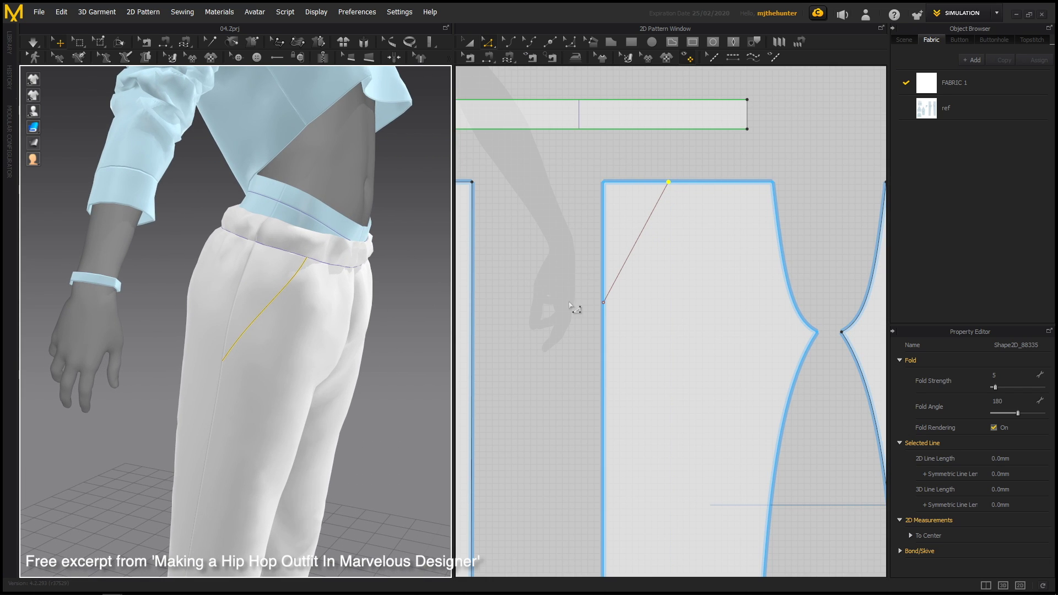
{"action": "left_click_drag", "start_coordinate": [605, 303], "coordinate": [604, 291]}
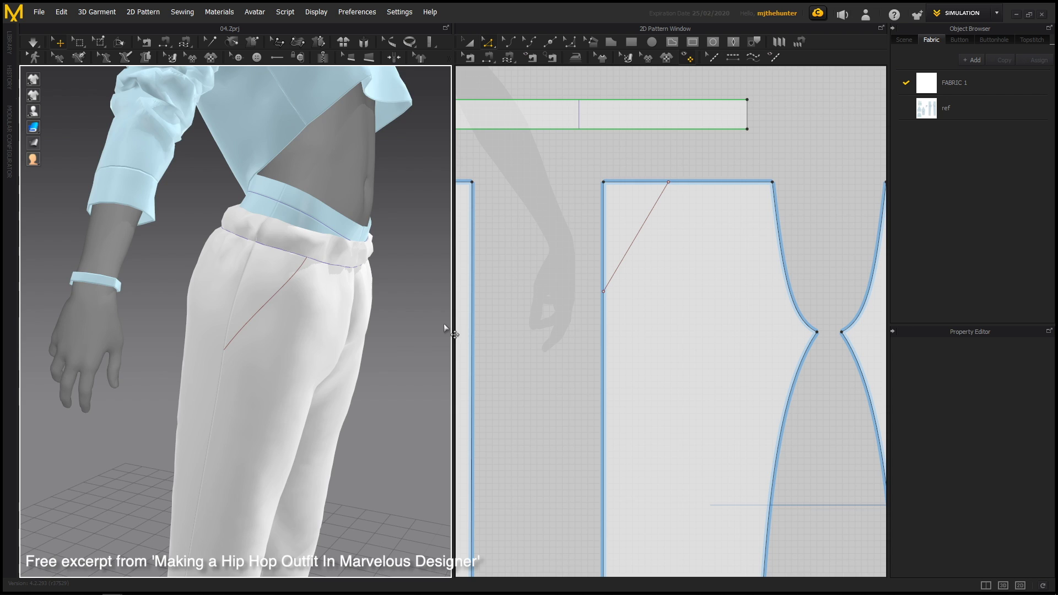
Examine the placement of the diagonal pocket line on the draped pants from several angles and distances
{"action": "right_click_drag", "start_coordinate": [444, 324], "coordinate": [349, 324]}
{"action": "scroll", "coordinate": [314, 331], "scroll_direction": "up", "scroll_amount": 3}
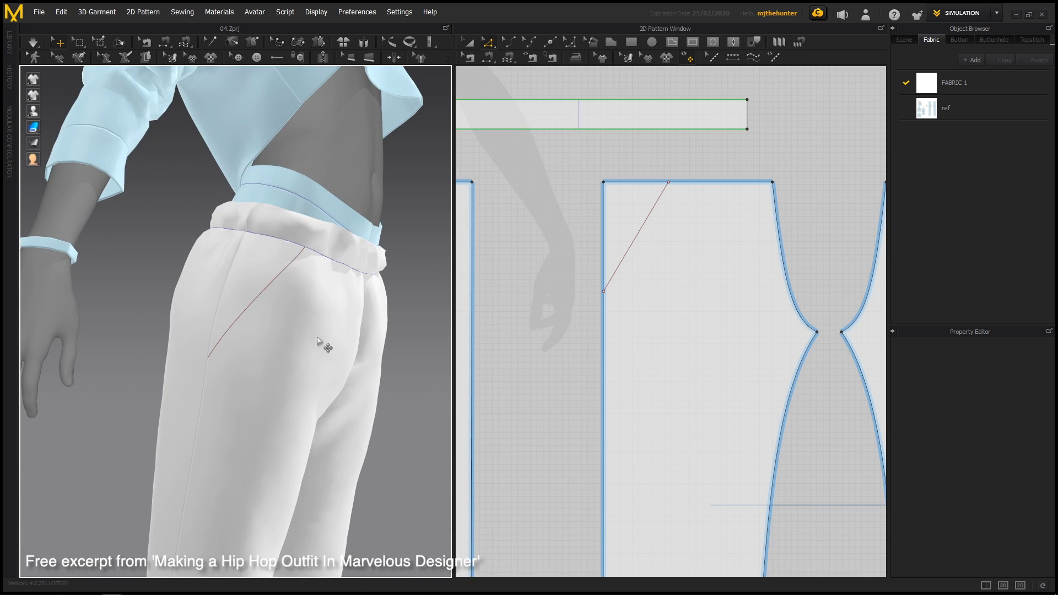
{"action": "middle_click_drag", "start_coordinate": [545, 247], "coordinate": [548, 254]}
{"action": "middle_click_drag", "start_coordinate": [298, 296], "coordinate": [292, 316]}
{"action": "scroll", "coordinate": [292, 316], "scroll_direction": "down", "scroll_amount": 3}
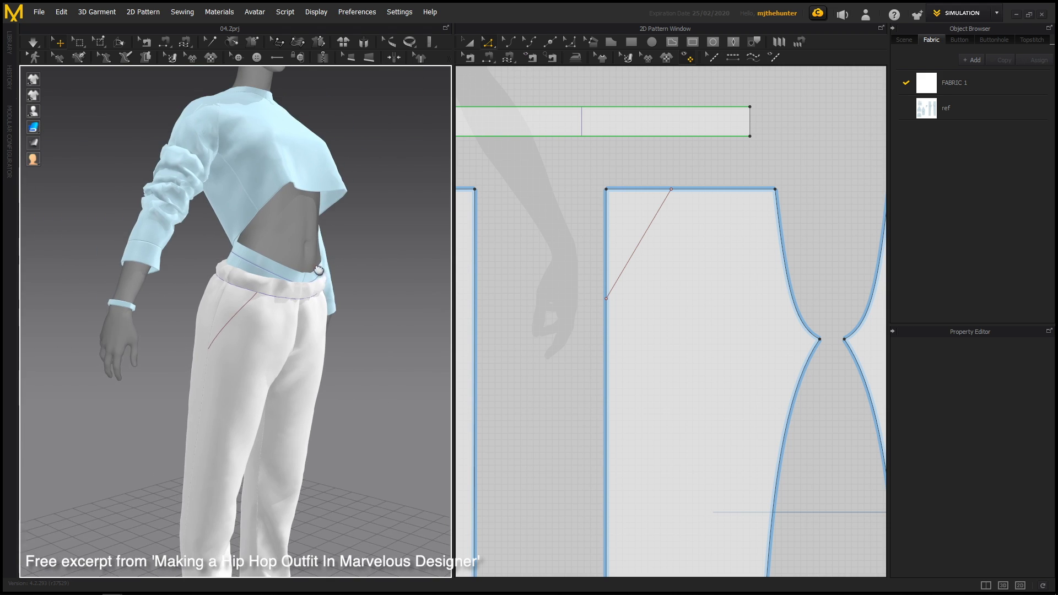
{"action": "middle_click_drag", "start_coordinate": [298, 238], "coordinate": [296, 276]}
{"action": "right_click_drag", "start_coordinate": [268, 176], "coordinate": [191, 279]}
{"action": "scroll", "coordinate": [237, 275], "scroll_direction": "up", "scroll_amount": 3}
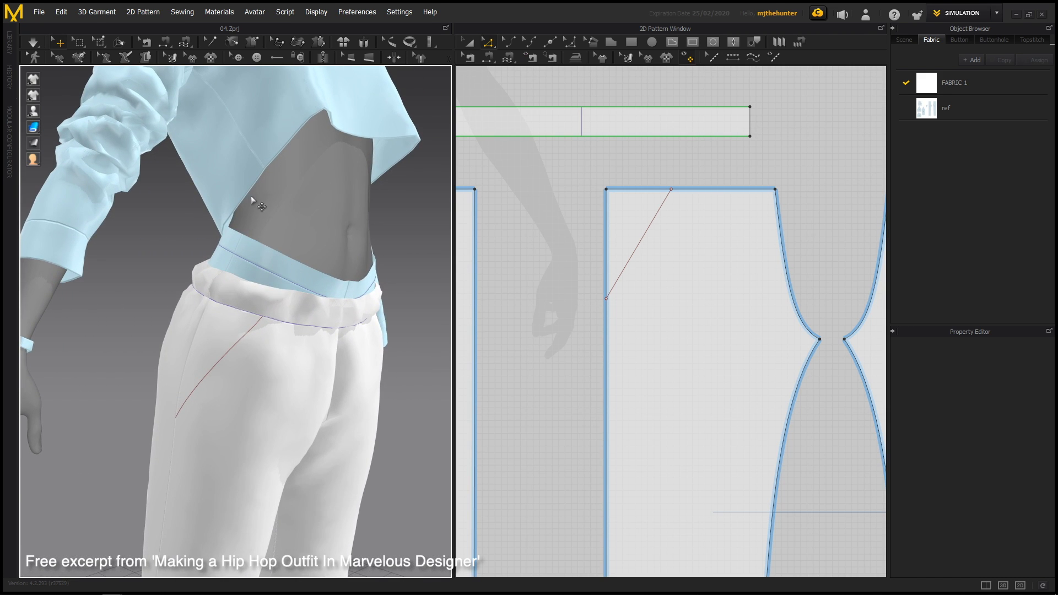
{"action": "scroll", "coordinate": [325, 248], "scroll_direction": "up", "scroll_amount": 2}
{"action": "scroll", "coordinate": [308, 231], "scroll_direction": "up", "scroll_amount": 2}
{"action": "middle_click_drag", "start_coordinate": [295, 253], "coordinate": [306, 284]}
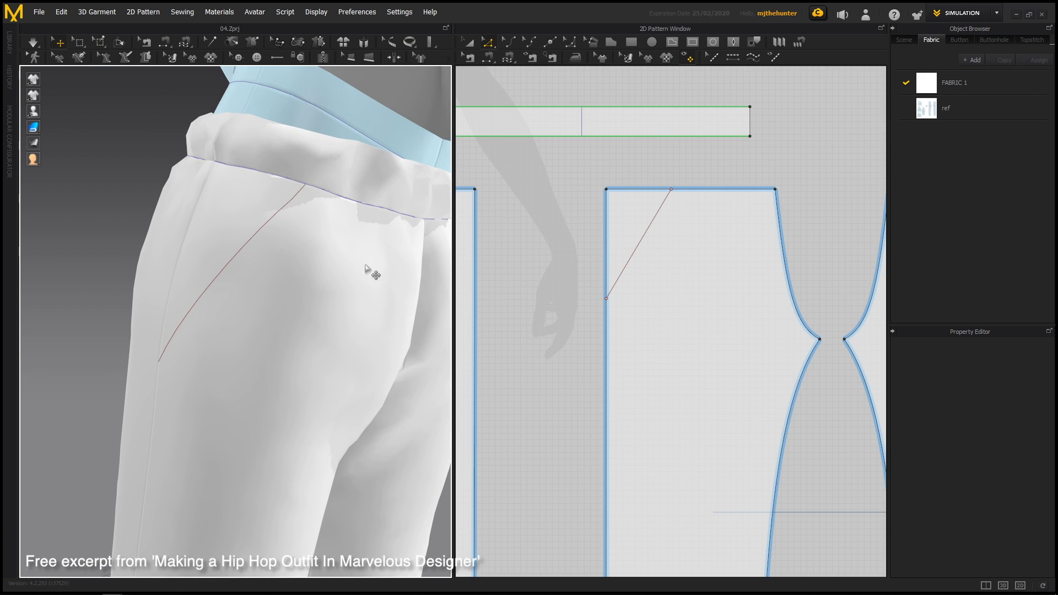
{"action": "right_click_drag", "start_coordinate": [366, 268], "coordinate": [308, 248]}
{"action": "right_click_drag", "start_coordinate": [236, 276], "coordinate": [349, 299]}
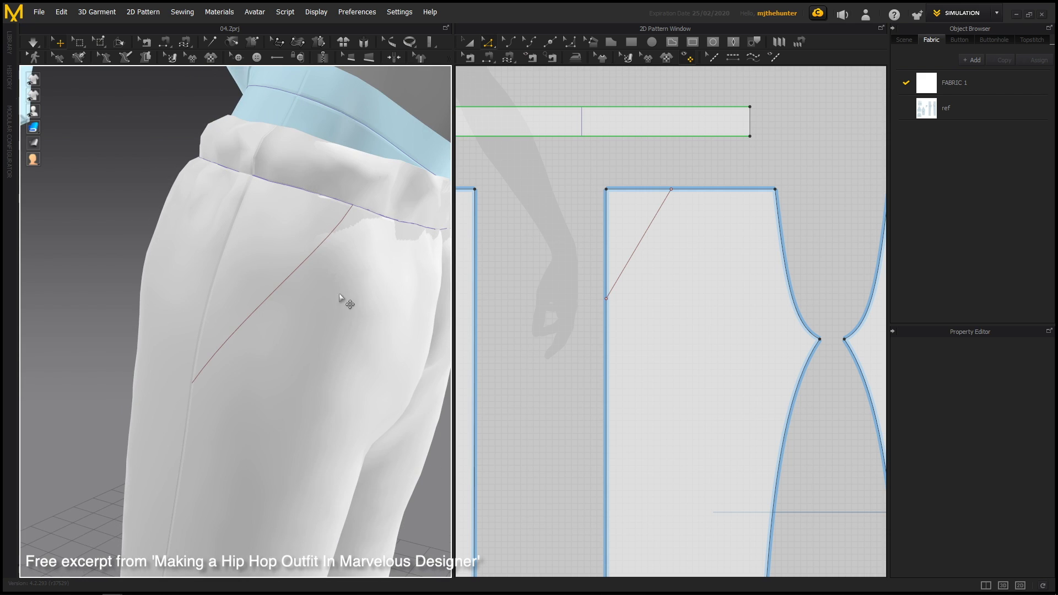
Cut the symmetric front pants panels along the diagonal pocket line, without sewing the cut edges together
{"action": "scroll", "coordinate": [653, 248], "scroll_direction": "up", "scroll_amount": 1}
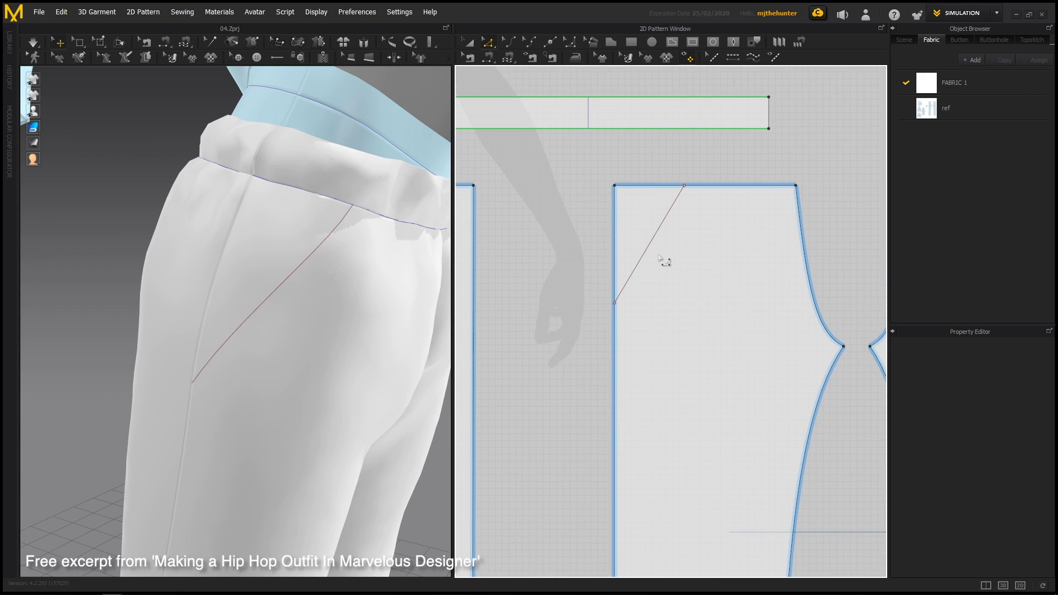
{"action": "scroll", "coordinate": [650, 248], "scroll_direction": "down", "scroll_amount": 5}
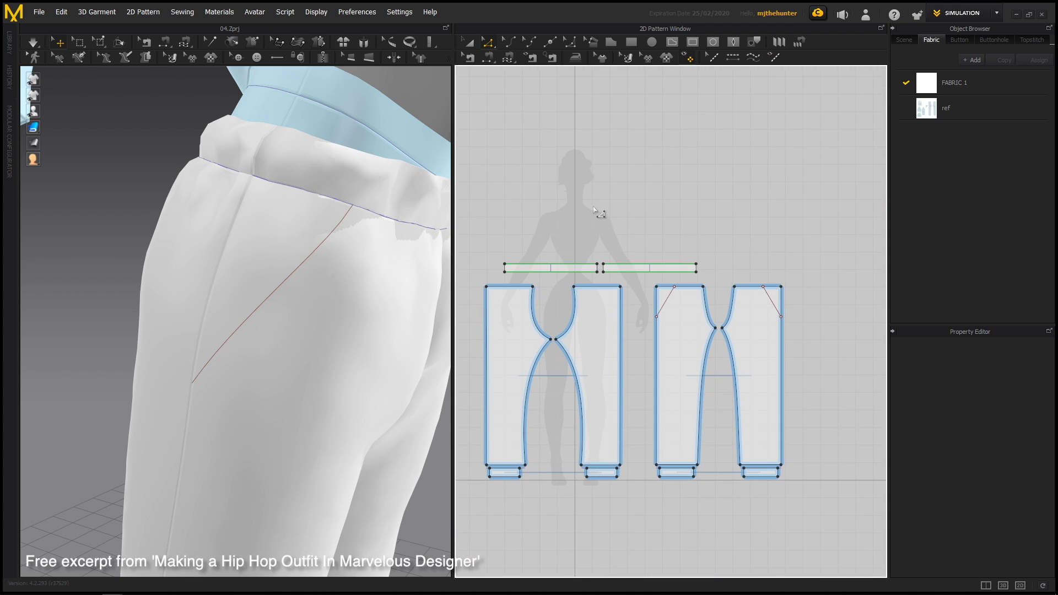
{"action": "right_click", "coordinate": [666, 299]}
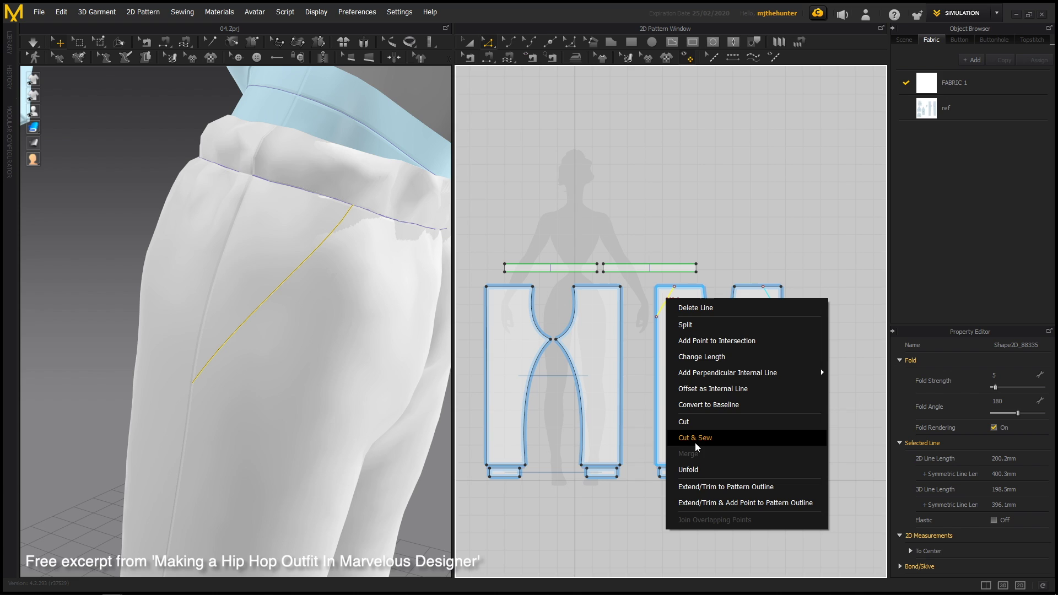
{"action": "left_click", "coordinate": [692, 425]}
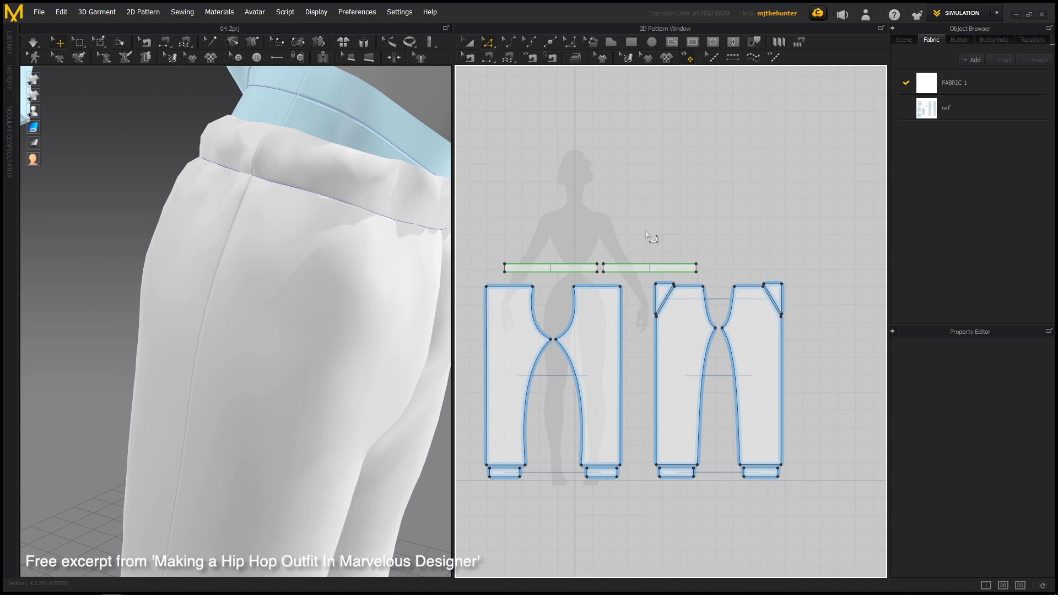
Move the cut triangular corner pieces outward in the pattern layout, clear of the front leg panels
{"action": "middle_click_drag", "start_coordinate": [652, 239], "coordinate": [621, 242]}
{"action": "scroll", "coordinate": [637, 283], "scroll_direction": "up", "scroll_amount": 5}
{"action": "key", "text": "a"}
{"action": "left_click_drag", "start_coordinate": [572, 263], "coordinate": [560, 260]}
{"action": "middle_click_drag", "start_coordinate": [724, 229], "coordinate": [659, 223]}
{"action": "left_click", "coordinate": [803, 233]}
{"action": "mouse_move", "coordinate": [804, 236]}
{"action": "left_mouse_down"}
{"action": "mouse_move", "coordinate": [826, 228]}
{"action": "mouse_move", "coordinate": [808, 254]}
{"action": "left_mouse_up"}
{"action": "left_click", "coordinate": [735, 211]}
{"action": "middle_click_drag", "start_coordinate": [542, 227], "coordinate": [623, 240]}
{"action": "left_click", "coordinate": [573, 272]}
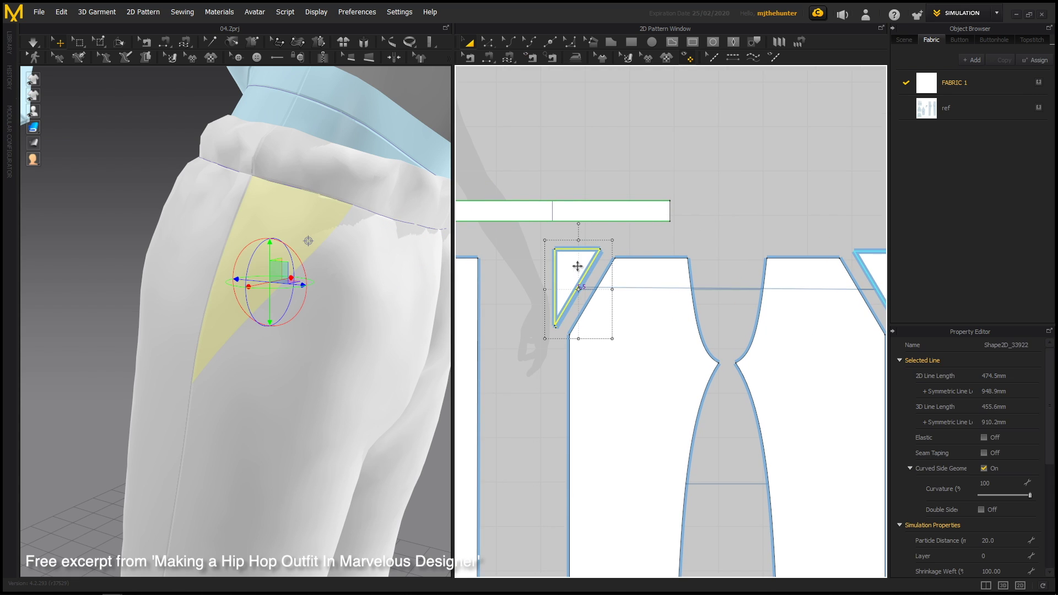
{"action": "left_click", "coordinate": [746, 222]}
{"action": "scroll", "coordinate": [656, 248], "scroll_direction": "down", "scroll_amount": 5}
{"action": "mouse_move", "coordinate": [297, 276]}
{"action": "right_mouse_down"}
{"action": "mouse_move", "coordinate": [325, 273]}
{"action": "mouse_move", "coordinate": [298, 263]}
{"action": "right_mouse_up"}
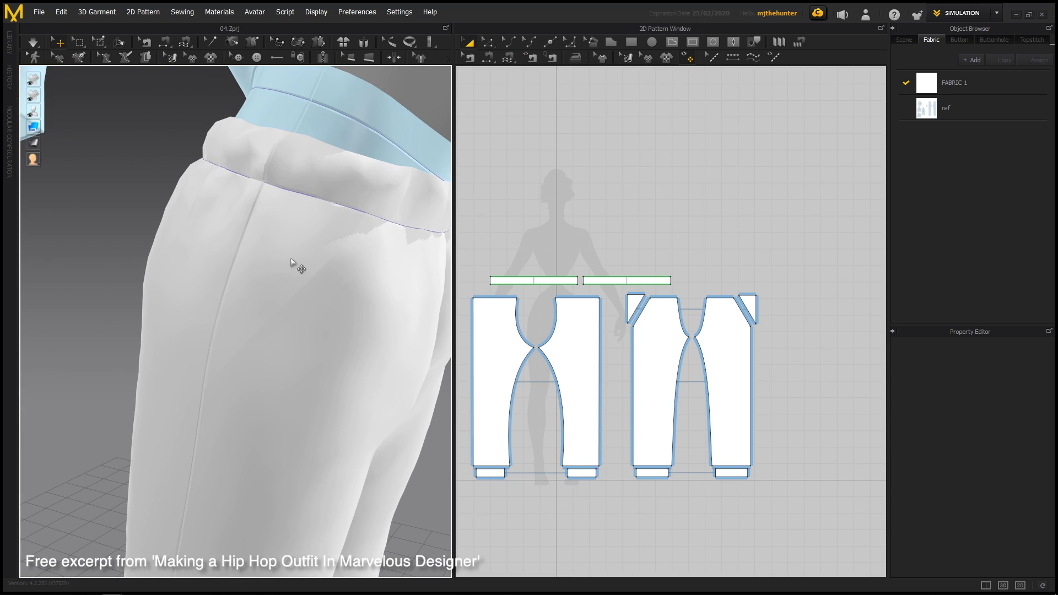
Select the triangular pocket piece on the garment and check the seams joining it to the neighbouring pieces with the sewing tool
{"action": "left_click", "coordinate": [295, 264]}
{"action": "right_click_drag", "start_coordinate": [405, 305], "coordinate": [345, 281]}
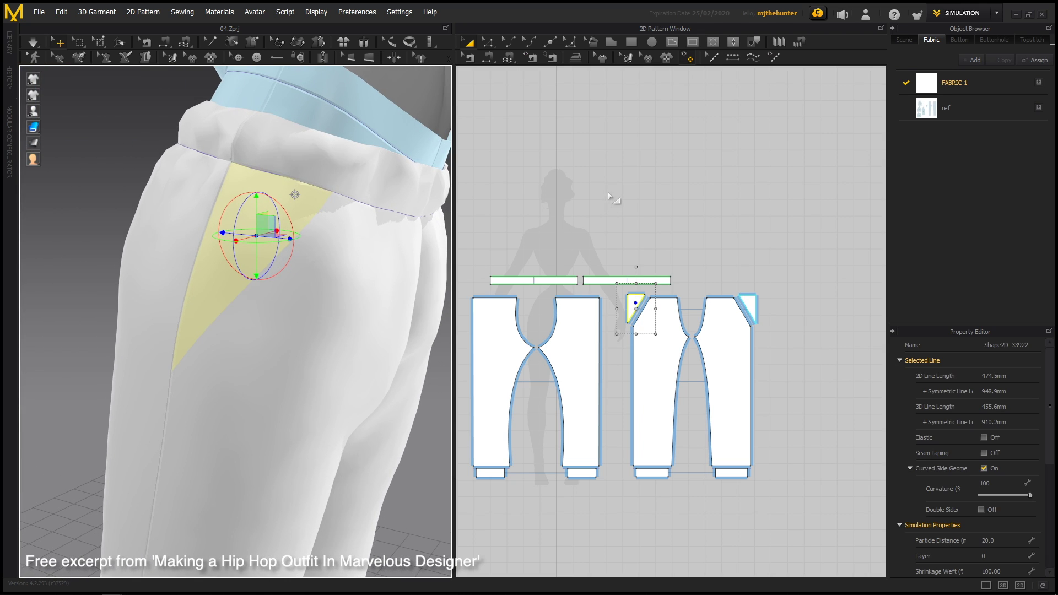
{"action": "scroll", "coordinate": [570, 221], "scroll_direction": "up", "scroll_amount": 5}
{"action": "key", "text": "b"}
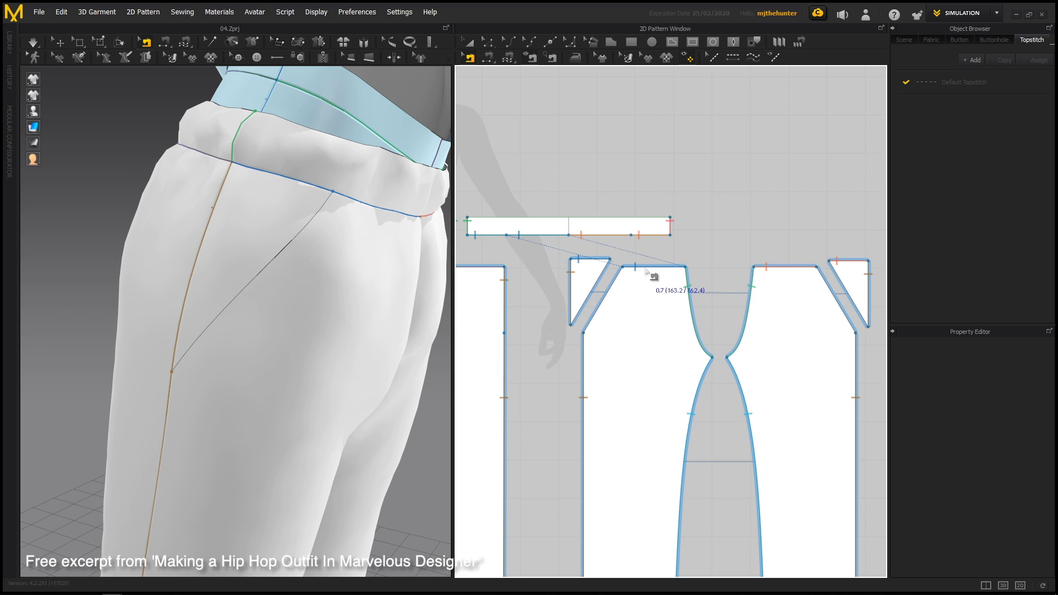
{"action": "key", "text": "Escape"}
Simulate the garment briefly to let the cut pocket edge drape, and inspect the opening
{"action": "key", "text": "space"}
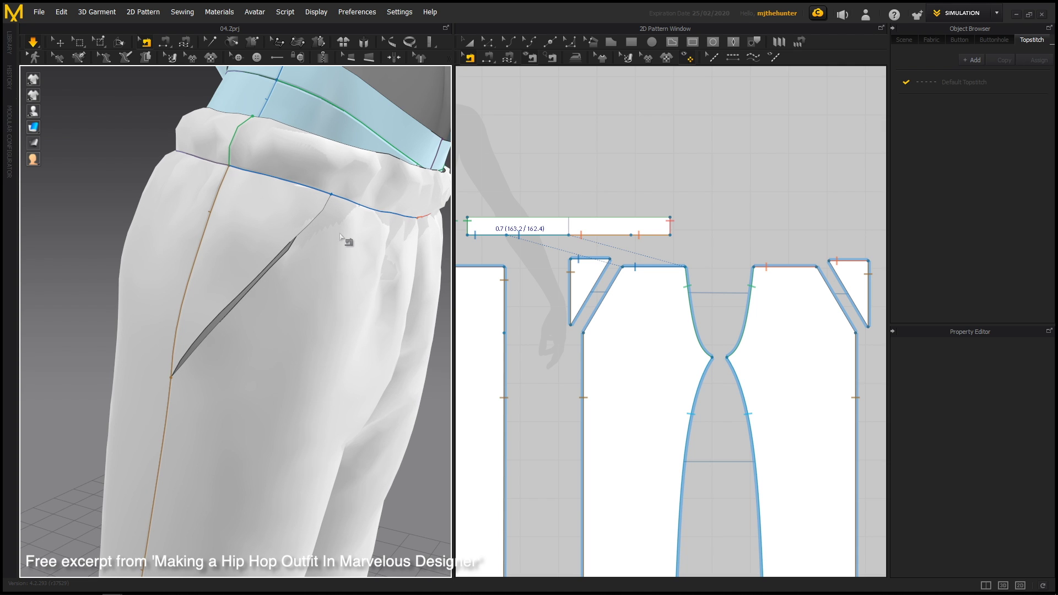
{"action": "key", "text": "space"}
{"action": "right_click_drag", "start_coordinate": [342, 242], "coordinate": [307, 248]}
{"action": "scroll", "coordinate": [307, 248], "scroll_direction": "up", "scroll_amount": 4}
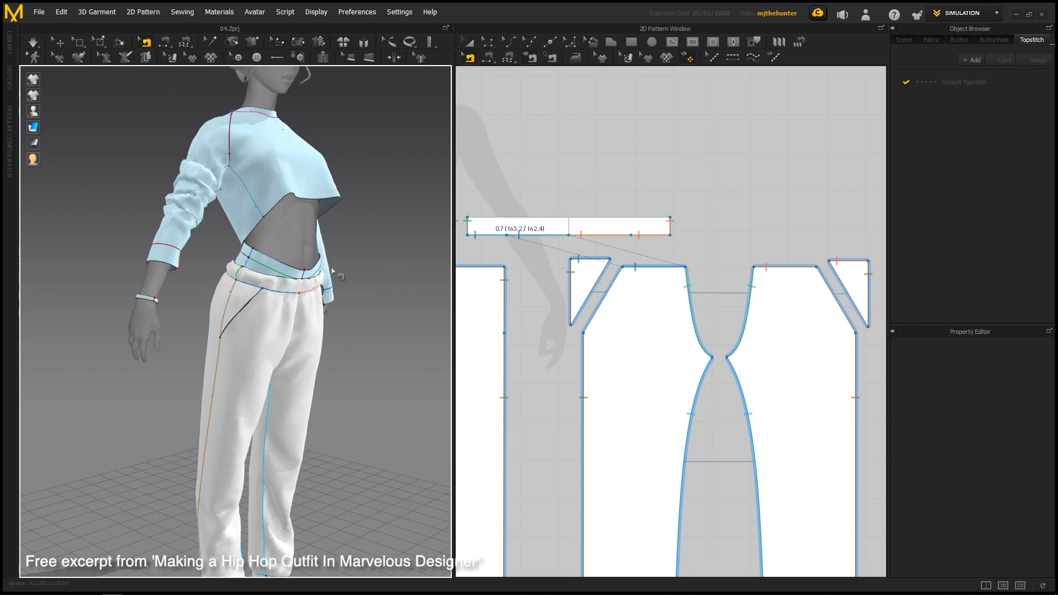
Inspect the cut pocket opening on the garment and move the triangular piece slightly farther from the front panel in the pattern layout
{"action": "scroll", "coordinate": [345, 304], "scroll_direction": "down", "scroll_amount": 3}
{"action": "right_click_drag", "start_coordinate": [345, 304], "coordinate": [263, 322]}
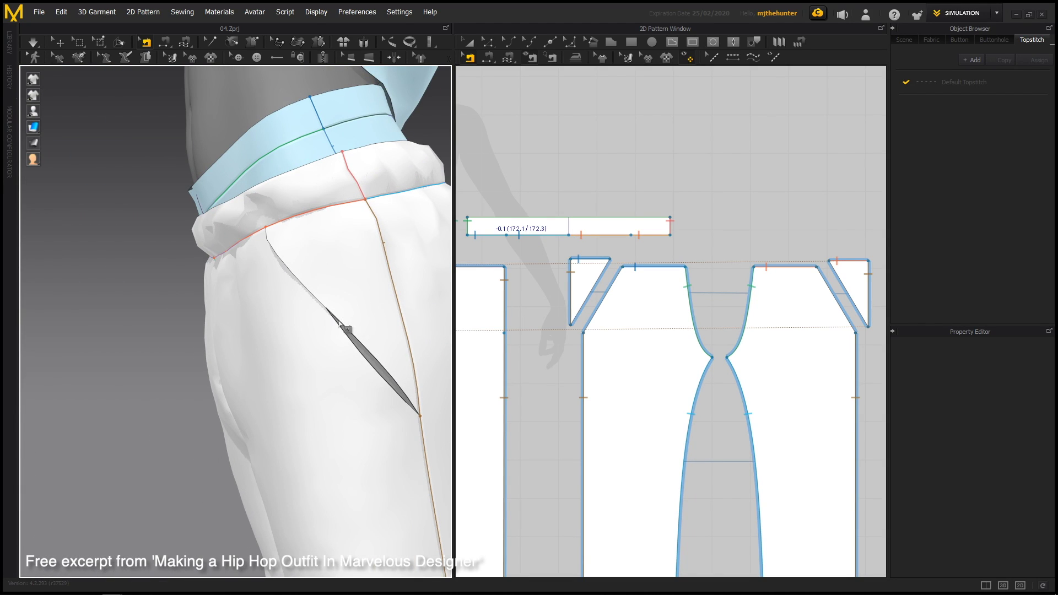
{"action": "right_click_drag", "start_coordinate": [288, 331], "coordinate": [352, 330]}
{"action": "middle_click_drag", "start_coordinate": [640, 336], "coordinate": [652, 333]}
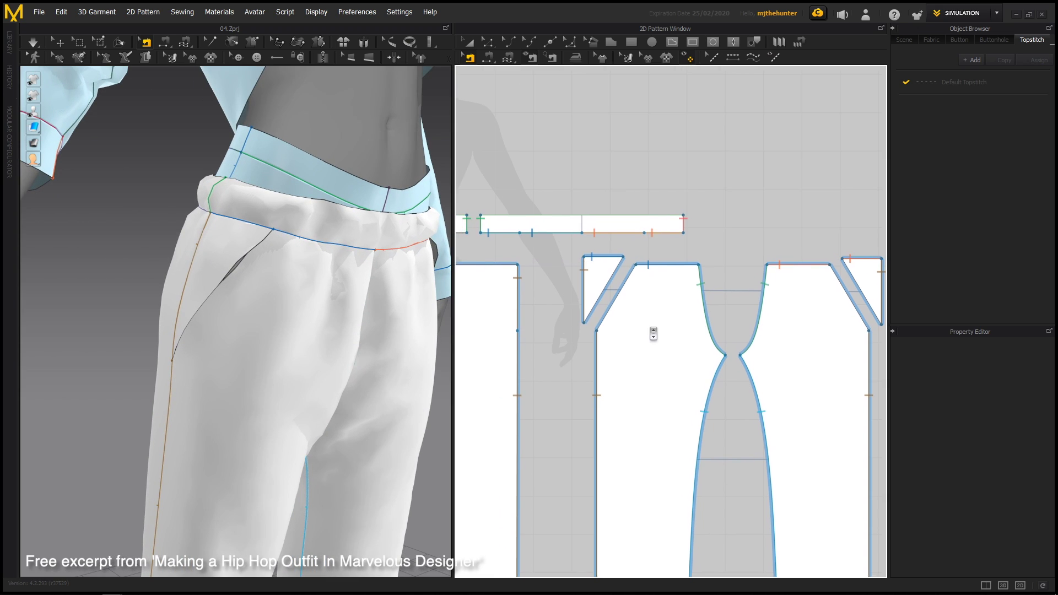
{"action": "scroll", "coordinate": [668, 291], "scroll_direction": "up", "scroll_amount": 5}
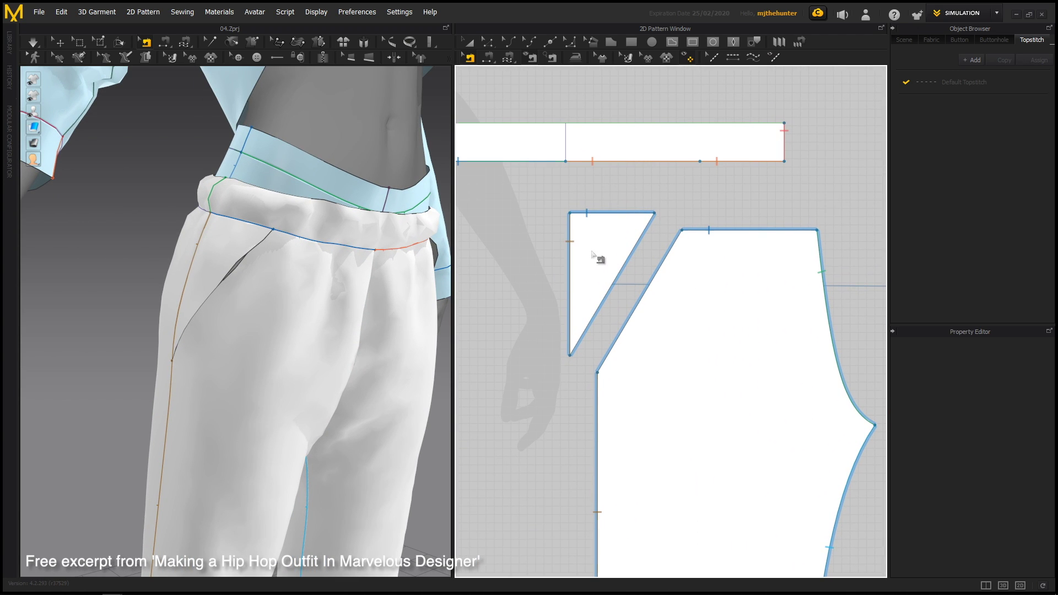
{"action": "key", "text": "a"}
{"action": "left_click_drag", "start_coordinate": [592, 252], "coordinate": [580, 240]}
{"action": "left_click", "coordinate": [705, 206]}
Offset the front panel's diagonal pocket edge inward as an internal line at 20 mm
{"action": "scroll", "coordinate": [697, 231], "scroll_direction": "up", "scroll_amount": 1}
{"action": "key", "text": "z"}
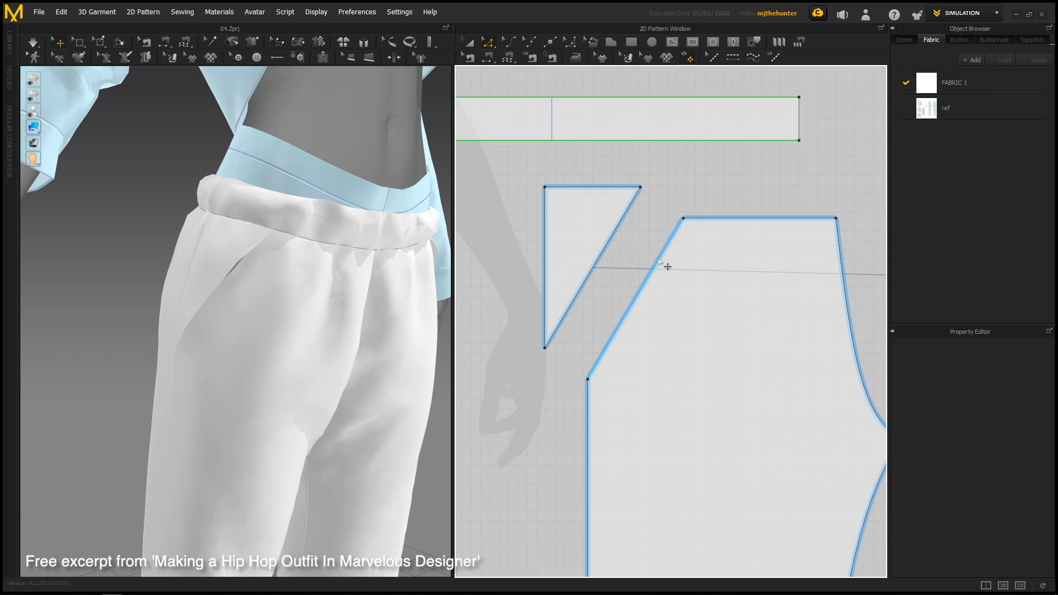
{"action": "right_click", "coordinate": [636, 300]}
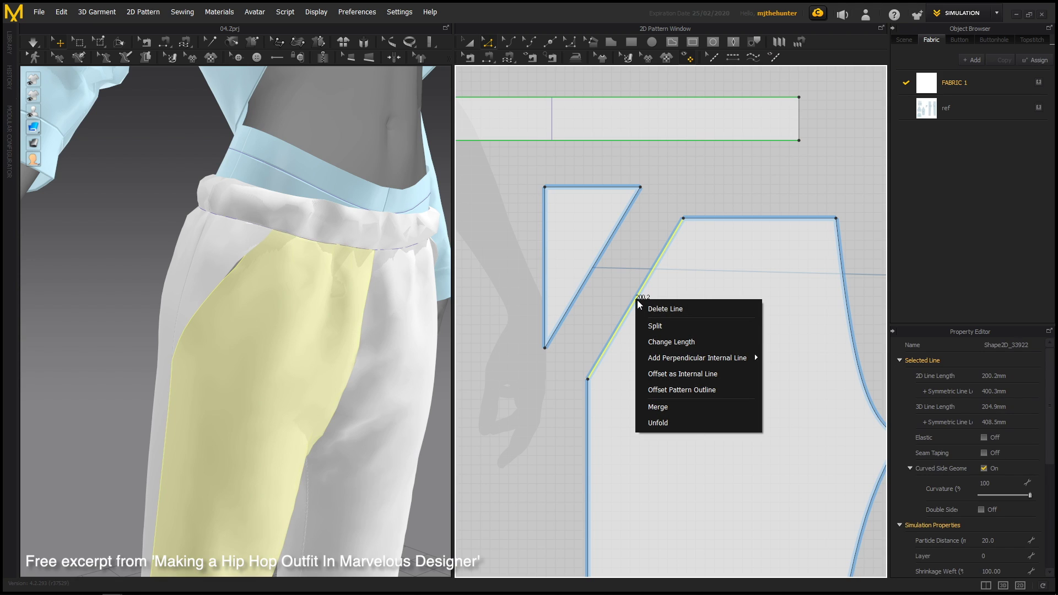
{"action": "left_click", "coordinate": [676, 374]}
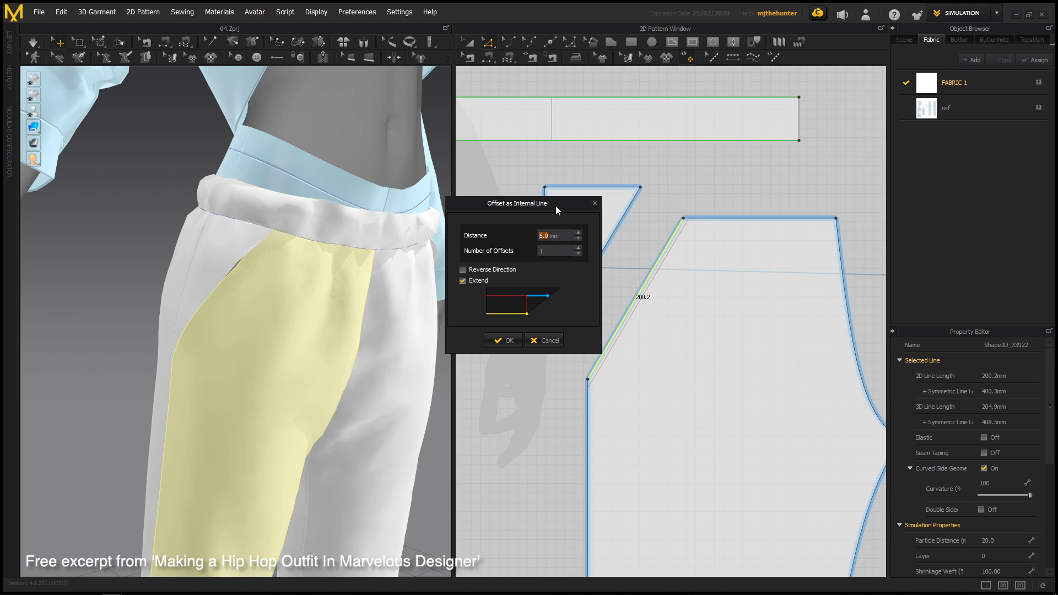
{"action": "type", "text": "20"}
{"action": "left_click", "coordinate": [503, 341]}
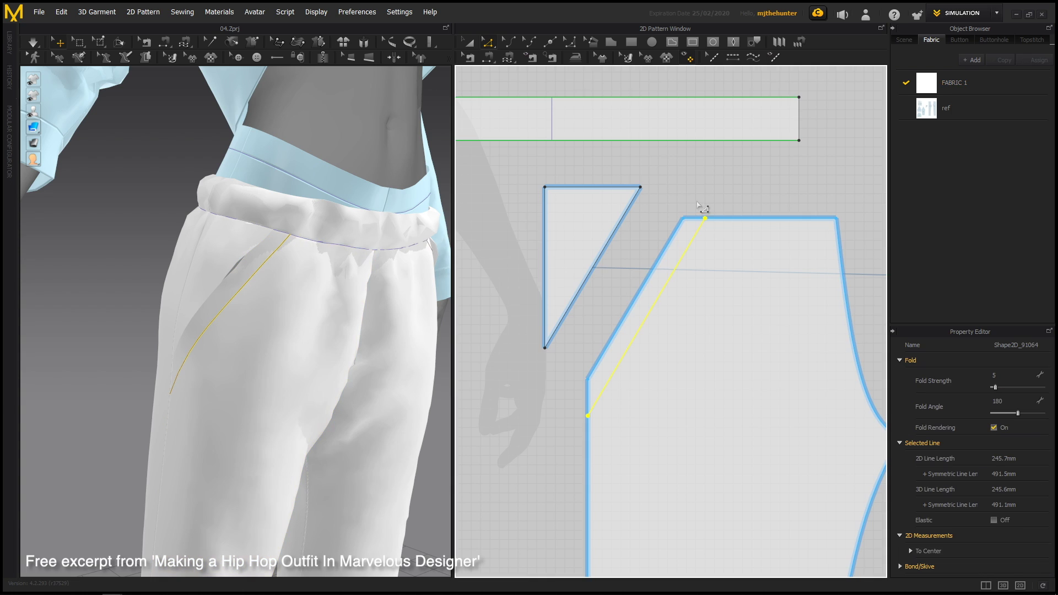
{"action": "left_click", "coordinate": [723, 202]}
Trace a new polygon pattern over the narrow strip between the front panel's diagonal edge and the offset internal line
{"action": "scroll", "coordinate": [715, 211], "scroll_direction": "down", "scroll_amount": 2}
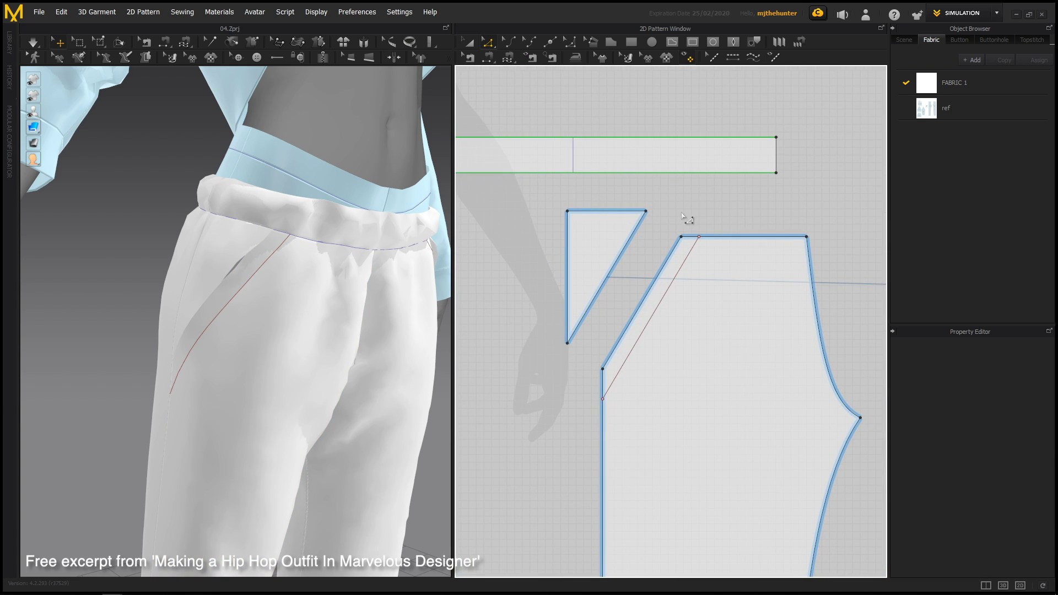
{"action": "right_click_drag", "start_coordinate": [296, 306], "coordinate": [260, 327]}
{"action": "scroll", "coordinate": [270, 352], "scroll_direction": "up", "scroll_amount": 5}
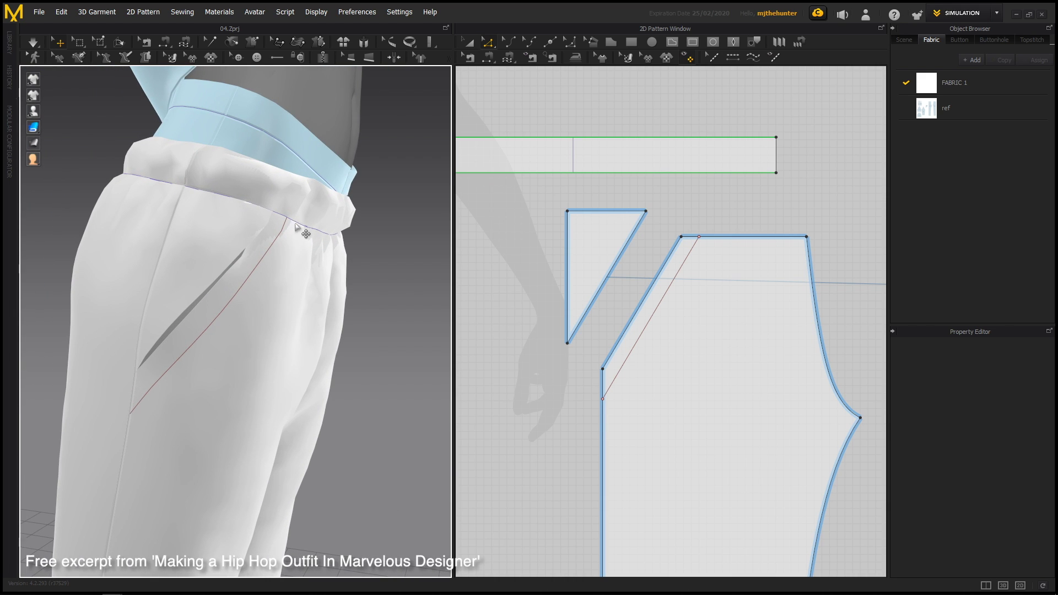
{"action": "right_click_drag", "start_coordinate": [279, 251], "coordinate": [286, 272]}
{"action": "scroll", "coordinate": [696, 182], "scroll_direction": "up", "scroll_amount": 5}
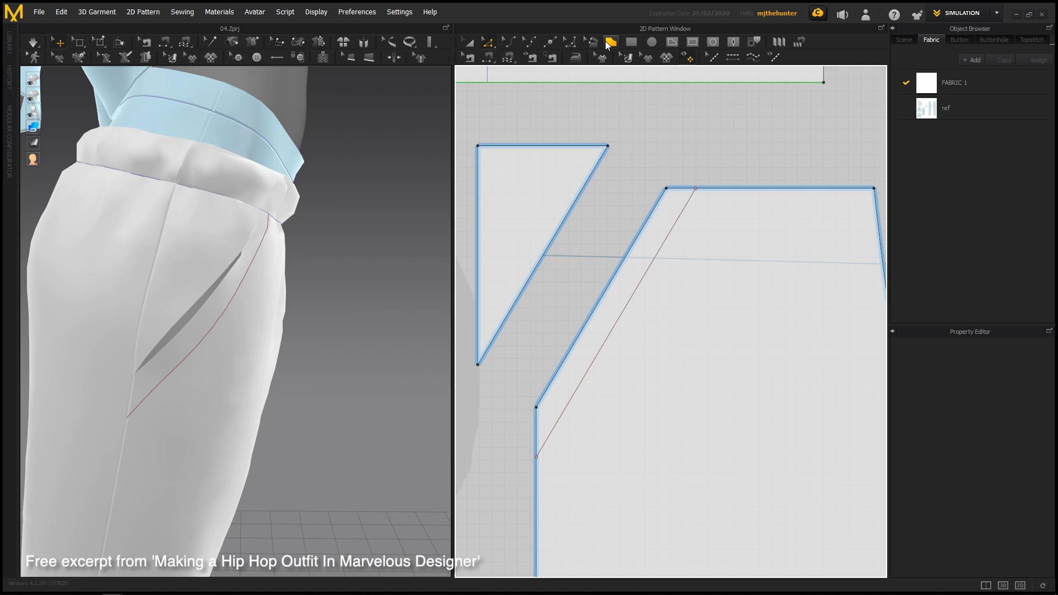
{"action": "left_click", "coordinate": [611, 41]}
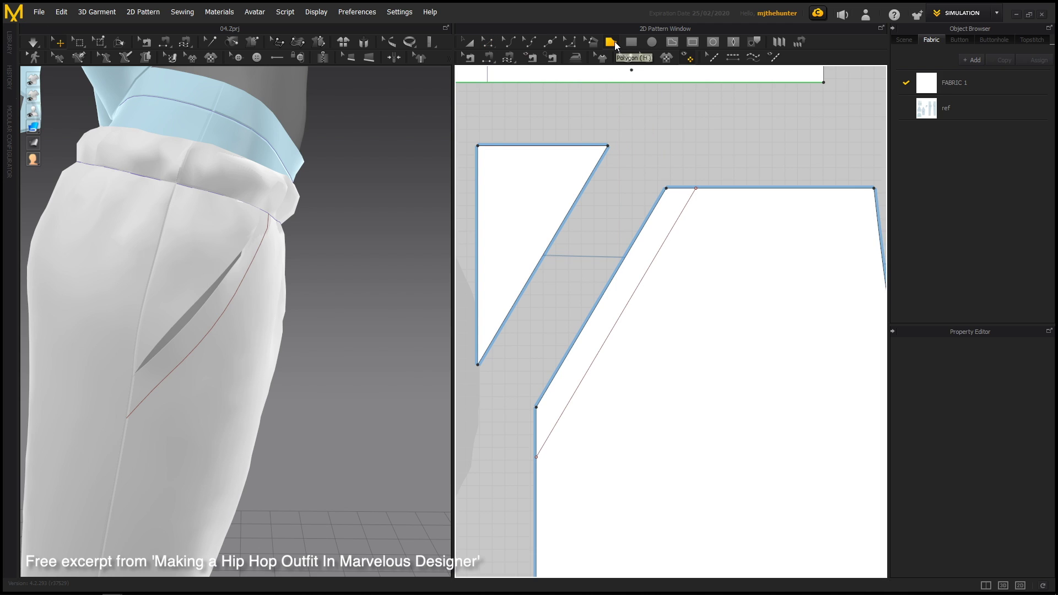
{"action": "left_click", "coordinate": [610, 43]}
{"action": "left_click", "coordinate": [697, 188]}
{"action": "left_click", "coordinate": [536, 407]}
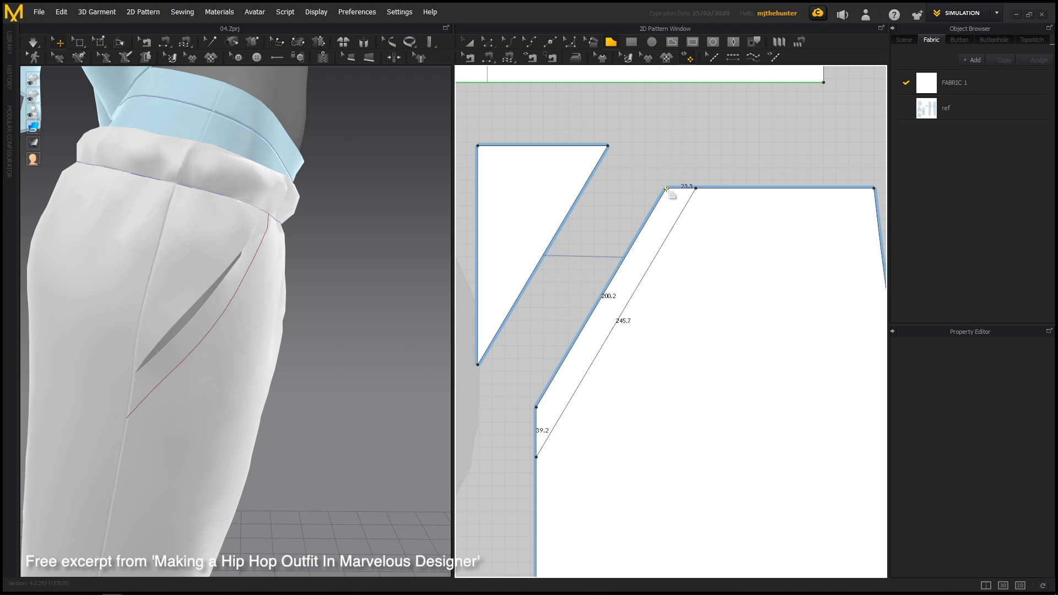
{"action": "left_click", "coordinate": [665, 188]}
Move the new strip piece into the gap between the triangular piece and the front panel
{"action": "key", "text": "a"}
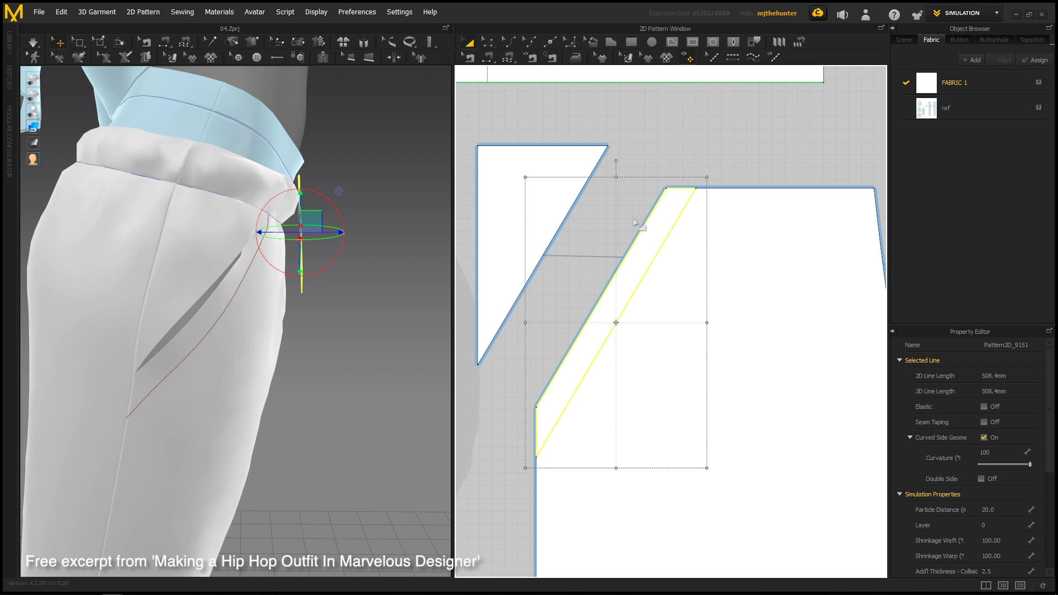
{"action": "left_click_drag", "start_coordinate": [648, 251], "coordinate": [609, 222]}
{"action": "left_click", "coordinate": [715, 184]}
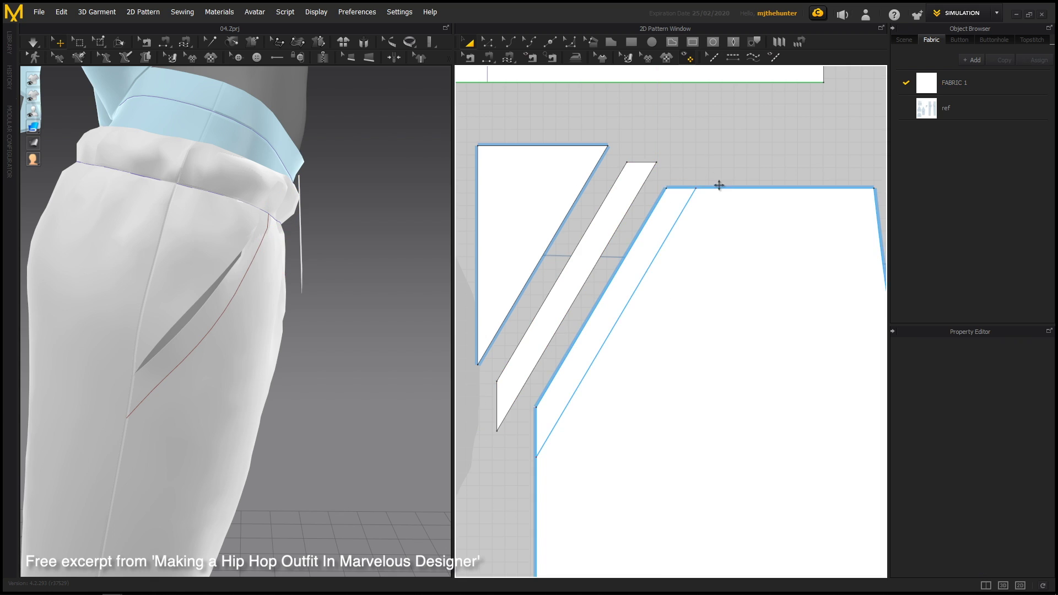
Select the new strip piece and move it sideways toward the avatar's hip on the garment side
{"action": "scroll", "coordinate": [685, 198], "scroll_direction": "down", "scroll_amount": 3}
{"action": "scroll", "coordinate": [684, 198], "scroll_direction": "up", "scroll_amount": 3}
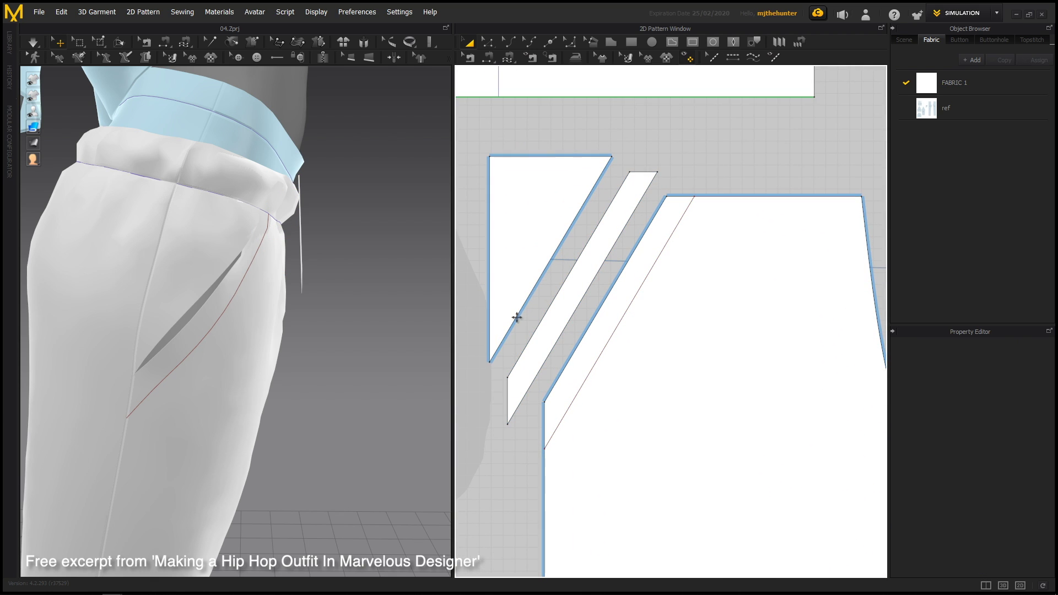
{"action": "mouse_move", "coordinate": [302, 330]}
{"action": "right_mouse_down"}
{"action": "mouse_move", "coordinate": [212, 331]}
{"action": "mouse_move", "coordinate": [293, 371]}
{"action": "mouse_move", "coordinate": [338, 284]}
{"action": "mouse_move", "coordinate": [309, 311]}
{"action": "right_mouse_up"}
{"action": "left_click", "coordinate": [579, 264]}
{"action": "scroll", "coordinate": [330, 309], "scroll_direction": "down", "scroll_amount": 5}
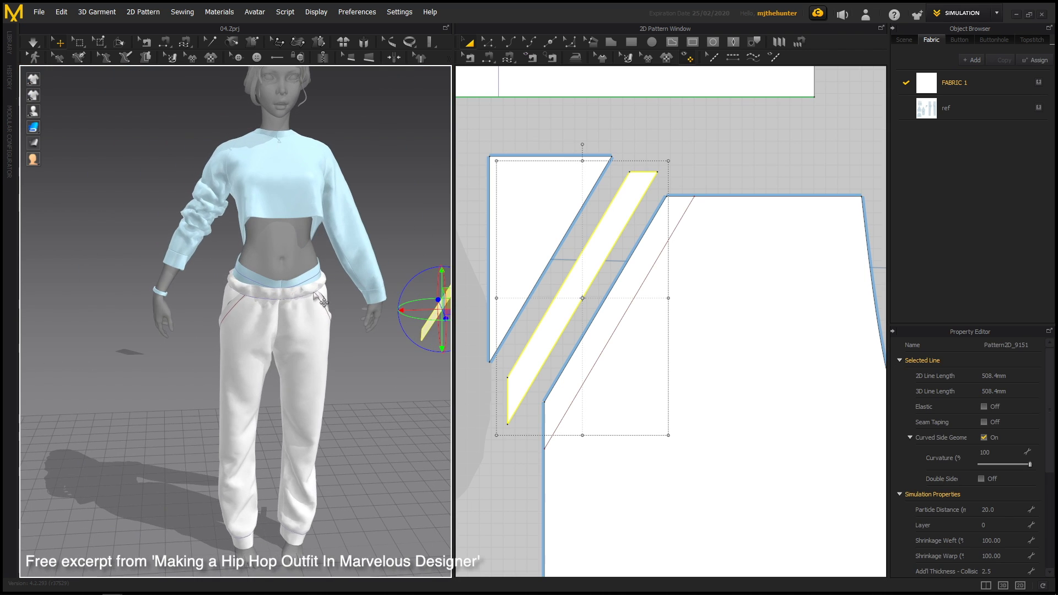
{"action": "scroll", "coordinate": [325, 314], "scroll_direction": "down", "scroll_amount": 2}
{"action": "left_click_drag", "start_coordinate": [386, 315], "coordinate": [322, 315]}
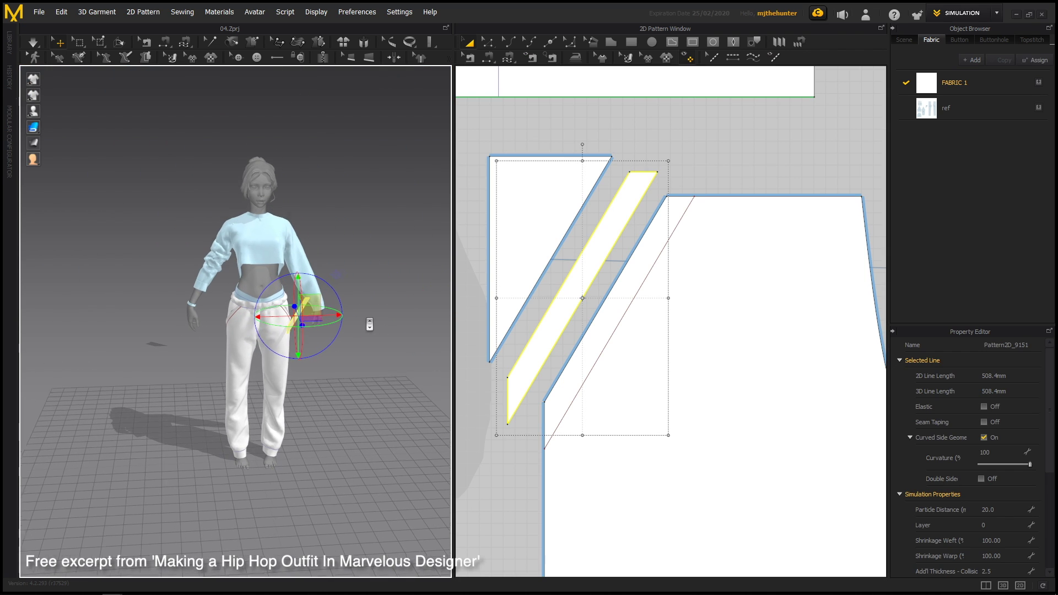
{"action": "scroll", "coordinate": [660, 372], "scroll_direction": "down", "scroll_amount": 5}
Check which leg the front panel belongs to and move the strip across to the pocket on that leg
{"action": "left_click", "coordinate": [660, 372]}
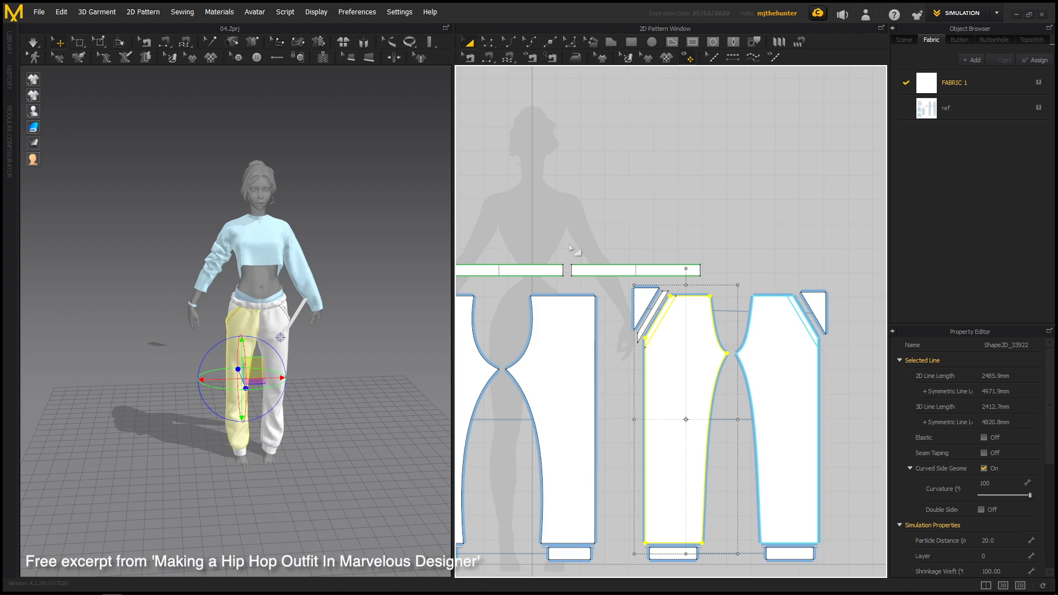
{"action": "scroll", "coordinate": [652, 283], "scroll_direction": "up", "scroll_amount": 3}
{"action": "left_click", "coordinate": [651, 283]}
{"action": "scroll", "coordinate": [651, 284], "scroll_direction": "up", "scroll_amount": 3}
{"action": "scroll", "coordinate": [377, 324], "scroll_direction": "up", "scroll_amount": 5}
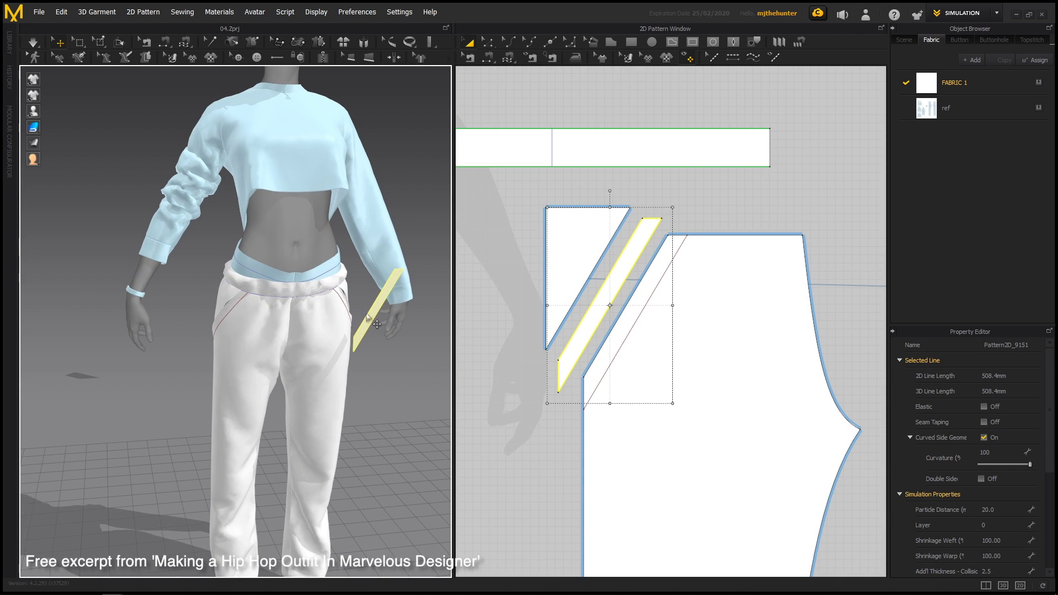
{"action": "left_click_drag", "start_coordinate": [381, 310], "coordinate": [203, 304]}
{"action": "scroll", "coordinate": [618, 273], "scroll_direction": "down", "scroll_amount": 5}
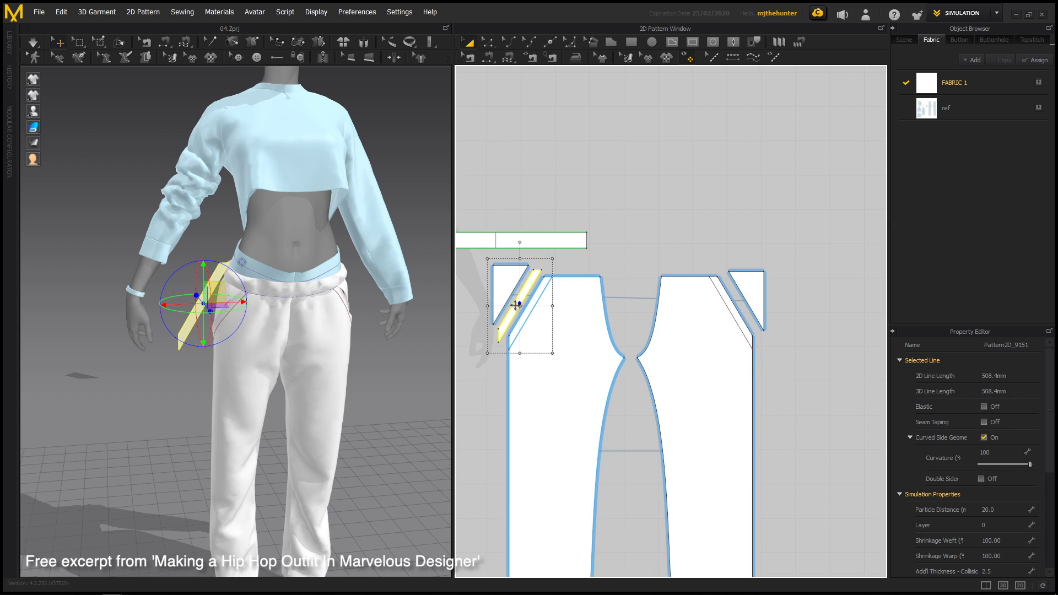
Rotate and shift the strip around the hip so it lies close in front of the slanted pocket cut
{"action": "right_click_drag", "start_coordinate": [302, 309], "coordinate": [354, 359]}
{"action": "scroll", "coordinate": [320, 314], "scroll_direction": "up", "scroll_amount": 4}
{"action": "middle_click_drag", "start_coordinate": [354, 360], "coordinate": [307, 320]}
{"action": "mouse_move", "coordinate": [307, 355]}
{"action": "right_mouse_down"}
{"action": "mouse_move", "coordinate": [327, 417]}
{"action": "mouse_move", "coordinate": [215, 358]}
{"action": "mouse_move", "coordinate": [204, 325]}
{"action": "mouse_move", "coordinate": [275, 311]}
{"action": "mouse_move", "coordinate": [258, 313]}
{"action": "mouse_move", "coordinate": [317, 321]}
{"action": "mouse_move", "coordinate": [289, 355]}
{"action": "right_mouse_up"}
{"action": "left_click", "coordinate": [274, 347]}
{"action": "left_click_drag", "start_coordinate": [288, 357], "coordinate": [312, 351]}
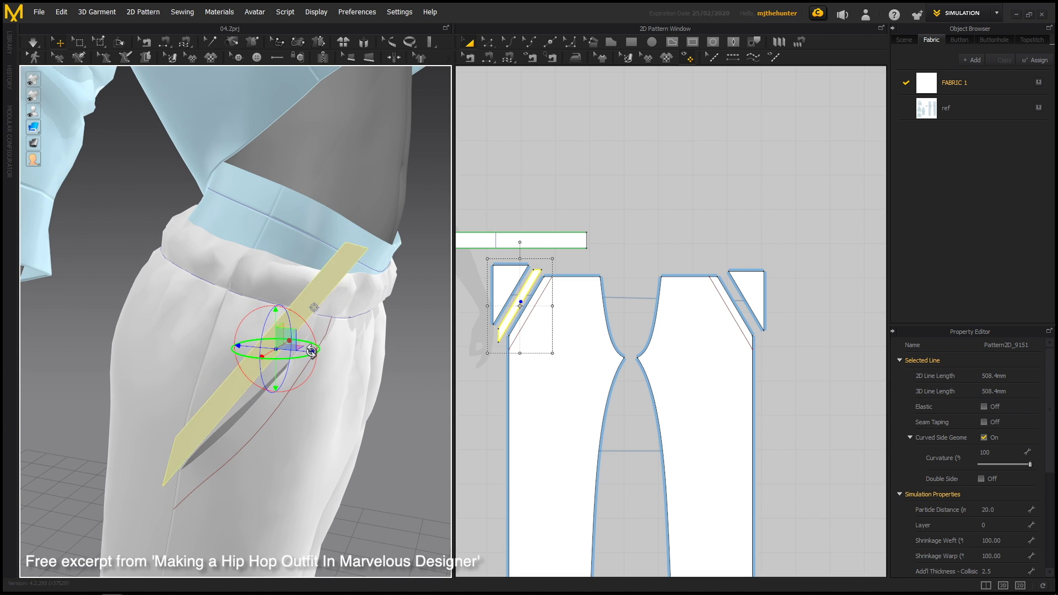
{"action": "right_click_drag", "start_coordinate": [312, 351], "coordinate": [286, 347]}
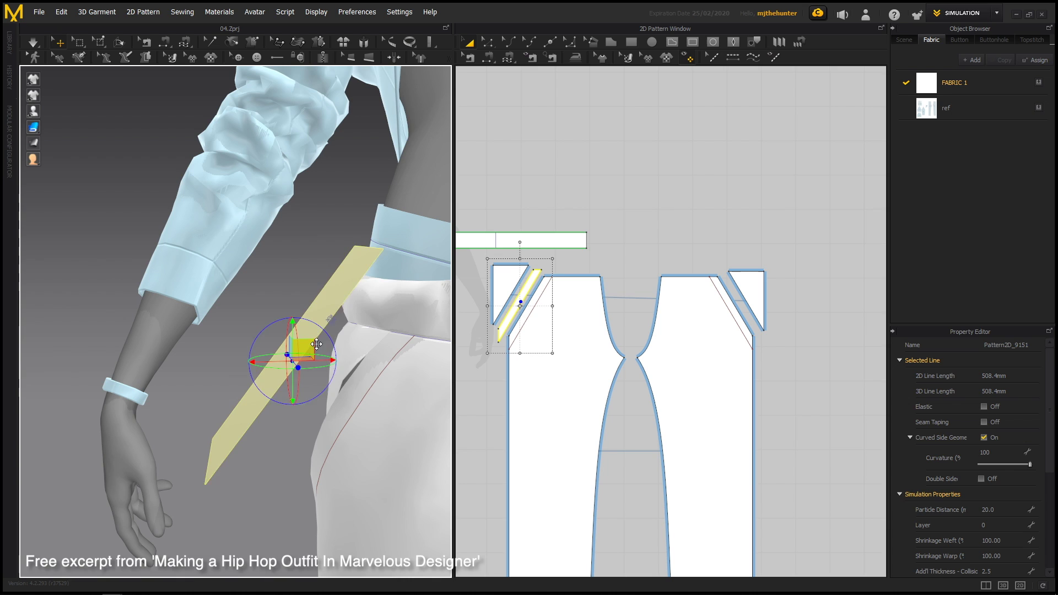
{"action": "mouse_move", "coordinate": [316, 344]}
{"action": "left_mouse_down"}
{"action": "mouse_move", "coordinate": [341, 363]}
{"action": "mouse_move", "coordinate": [332, 354]}
{"action": "left_mouse_up"}
{"action": "right_click_drag", "start_coordinate": [346, 342], "coordinate": [325, 299]}
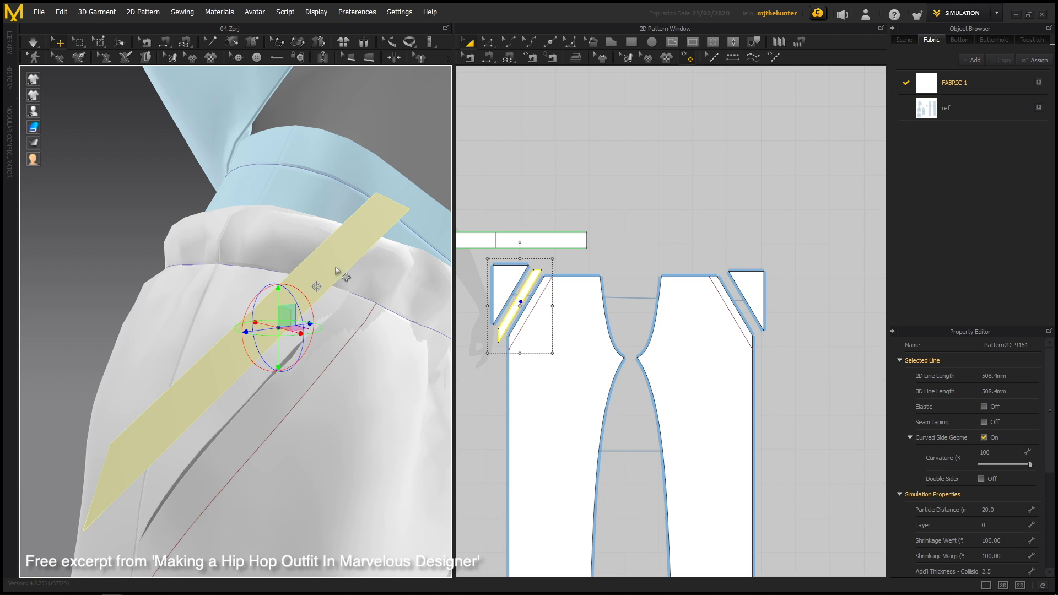
{"action": "scroll", "coordinate": [579, 183], "scroll_direction": "down", "scroll_amount": 1}
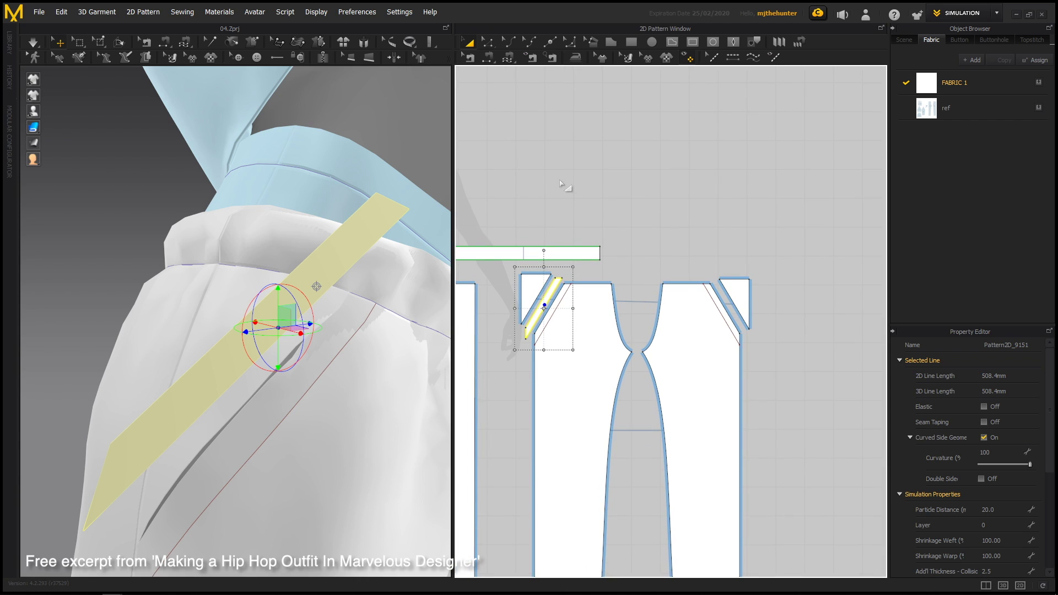
Add a new fabric for the selected strip piece and rename it "inside"
{"action": "left_click", "coordinate": [560, 182]}
{"action": "middle_click_drag", "start_coordinate": [569, 198], "coordinate": [563, 205]}
{"action": "right_click_drag", "start_coordinate": [353, 325], "coordinate": [331, 286]}
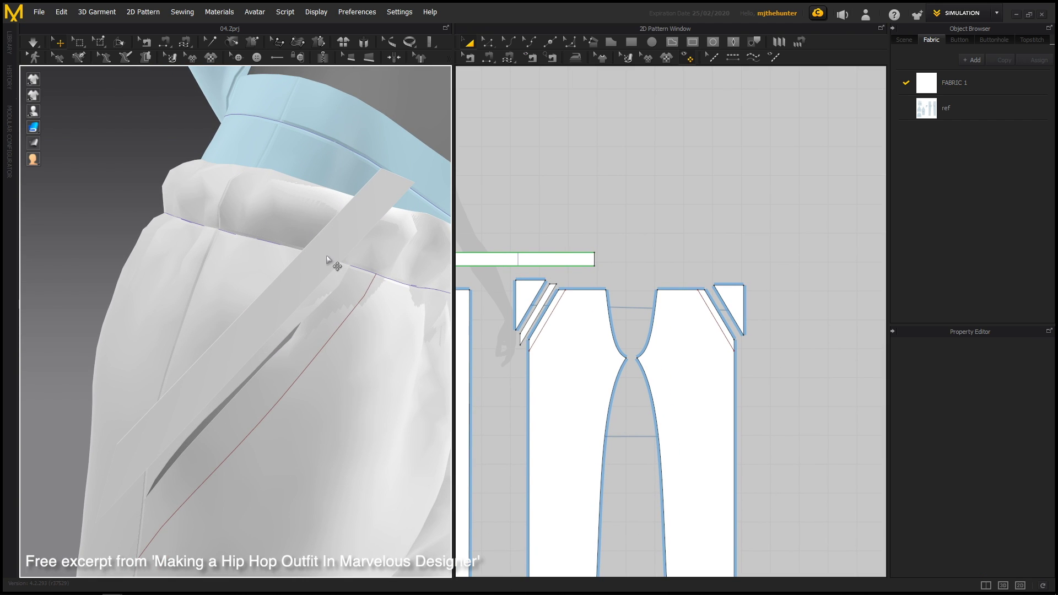
{"action": "left_click", "coordinate": [327, 260]}
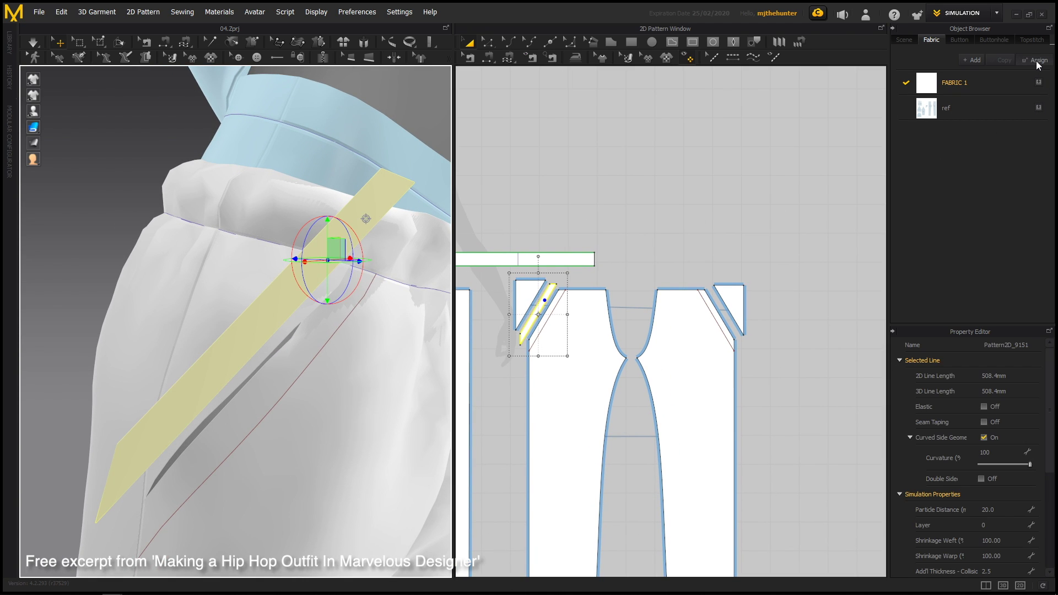
{"action": "left_click", "coordinate": [972, 59]}
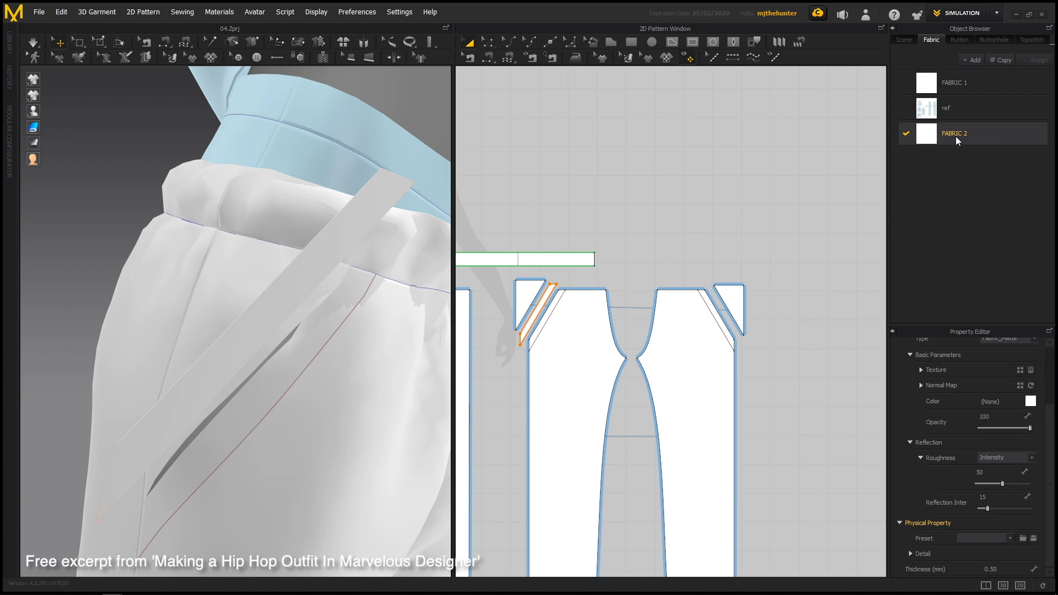
{"action": "double_click", "coordinate": [952, 135]}
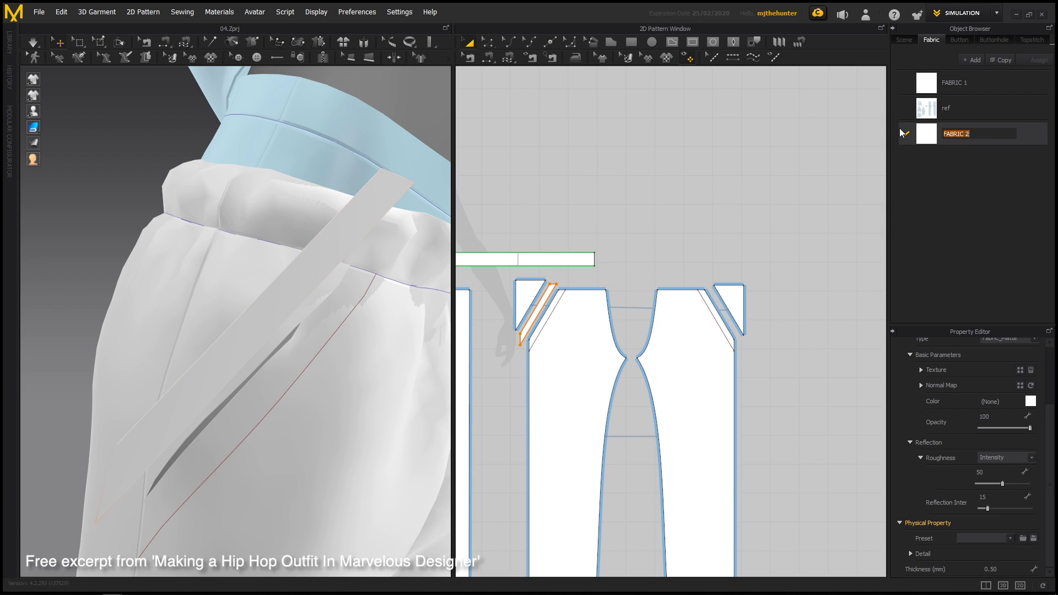
{"action": "type", "text": "inside"}
{"action": "key", "text": "Return"}
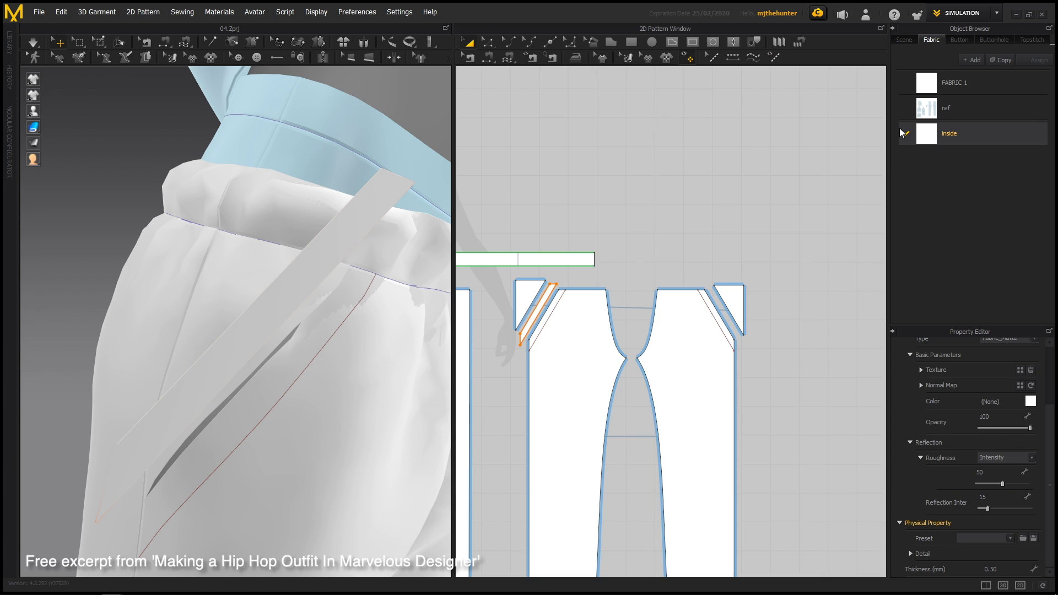
Set the color of the inside fabric to a medium gray
{"action": "left_click", "coordinate": [1029, 402]}
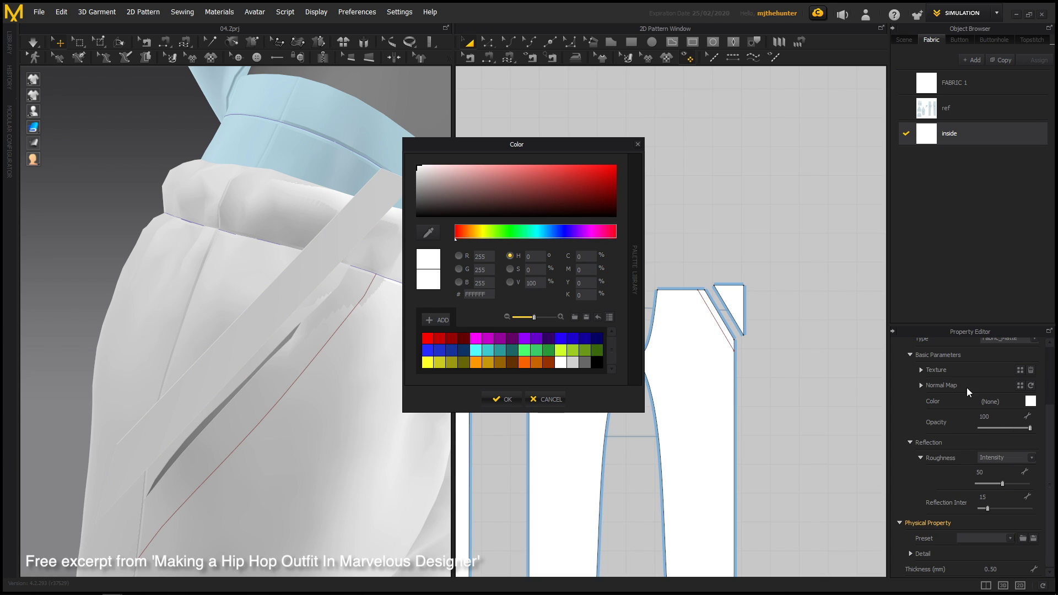
{"action": "mouse_move", "coordinate": [442, 174]}
{"action": "left_mouse_down"}
{"action": "mouse_move", "coordinate": [413, 200]}
{"action": "mouse_move", "coordinate": [418, 192]}
{"action": "left_mouse_up"}
{"action": "left_click", "coordinate": [497, 404]}
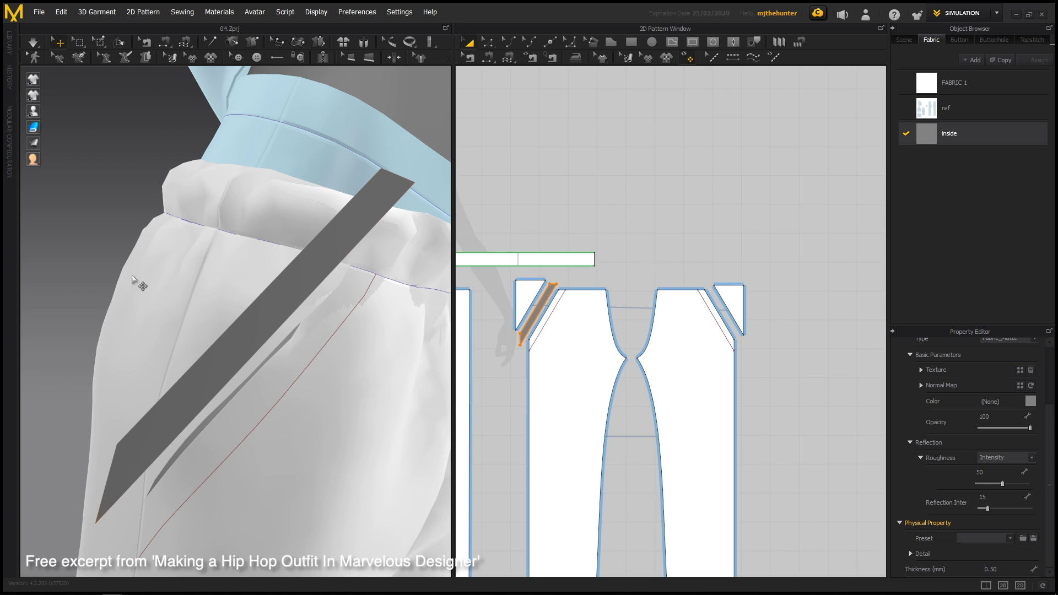
{"action": "left_click", "coordinate": [104, 272]}
Sew the strip's longer slanted edge to the matching offset internal line on the front panel
{"action": "scroll", "coordinate": [269, 279], "scroll_direction": "down", "scroll_amount": 3}
{"action": "right_click_drag", "start_coordinate": [269, 279], "coordinate": [296, 289]}
{"action": "scroll", "coordinate": [317, 292], "scroll_direction": "up", "scroll_amount": 2}
{"action": "scroll", "coordinate": [725, 271], "scroll_direction": "up", "scroll_amount": 5}
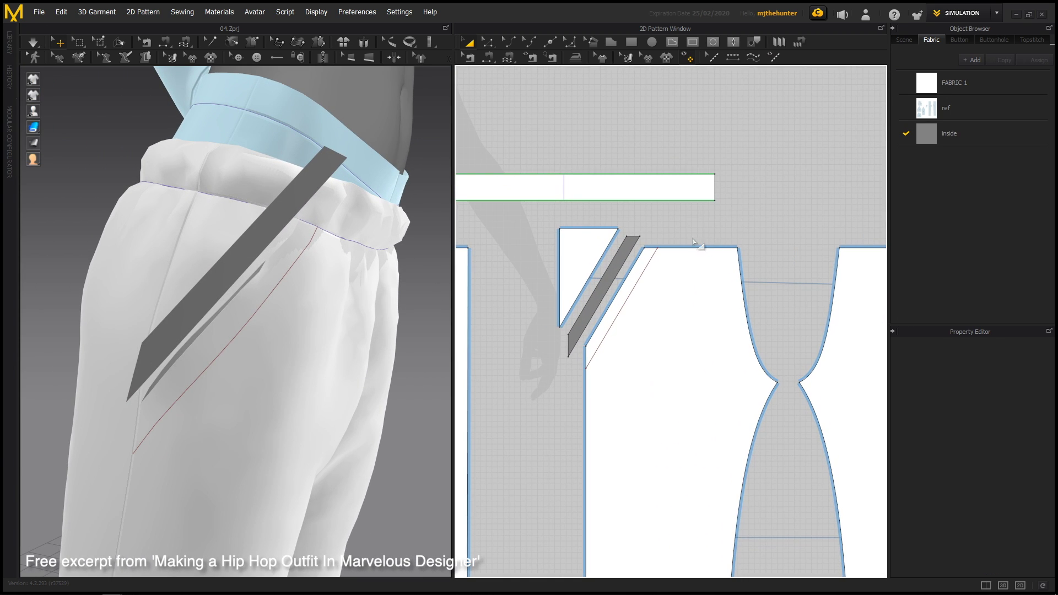
{"action": "key", "text": "n"}
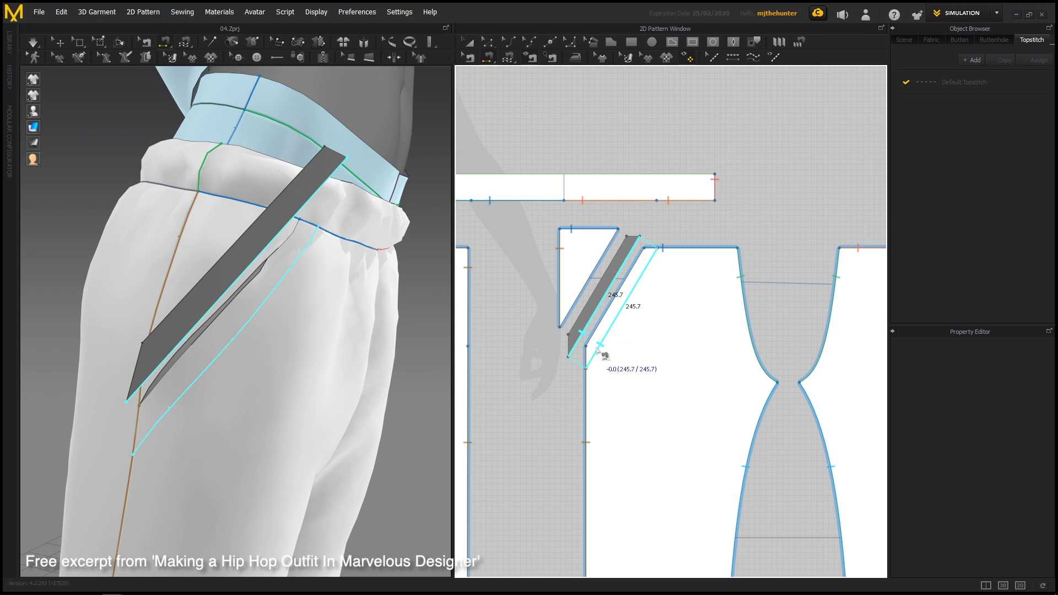
{"action": "left_click", "coordinate": [632, 292]}
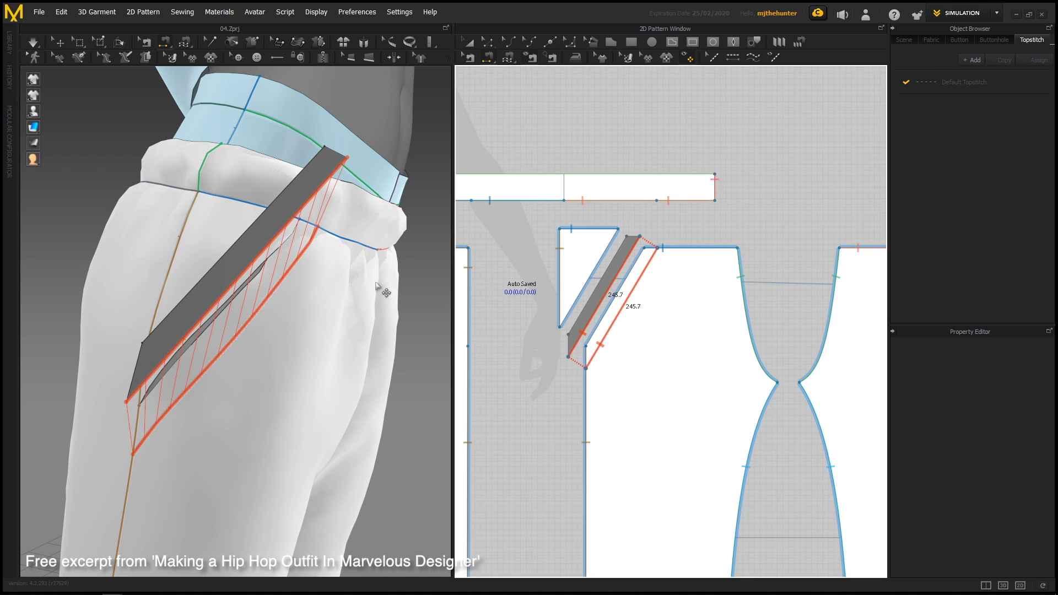
Simulate the garment to pull the sewn strip onto the pocket line of the pants
{"action": "key", "text": "q"}
{"action": "right_click_drag", "start_coordinate": [377, 284], "coordinate": [332, 319]}
{"action": "scroll", "coordinate": [269, 289], "scroll_direction": "down", "scroll_amount": 2}
{"action": "key", "text": "space"}
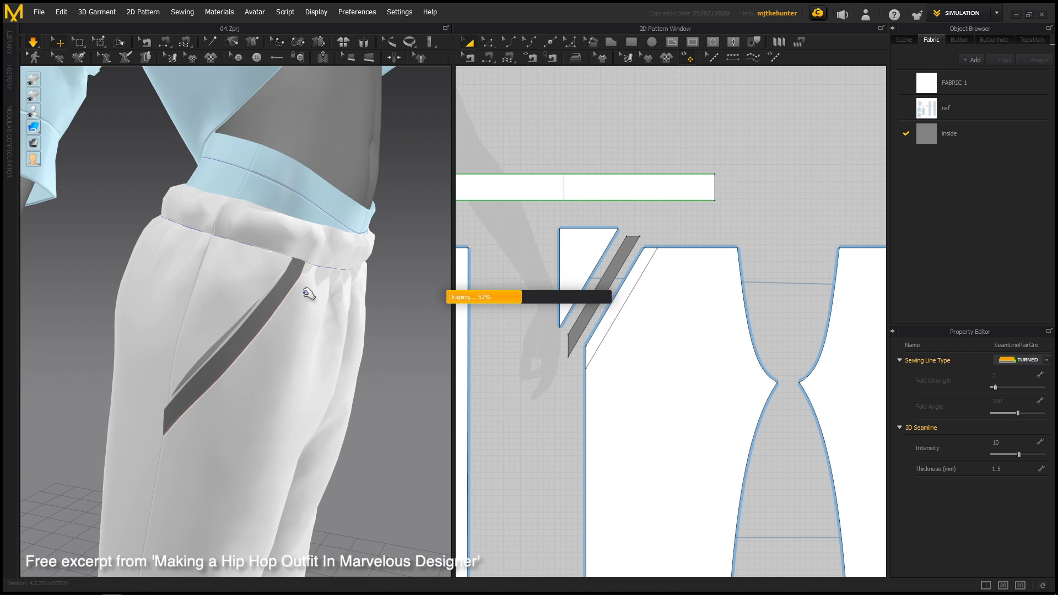
Stop the simulation and freeze the pants' waistband piece
{"action": "key", "text": "space"}
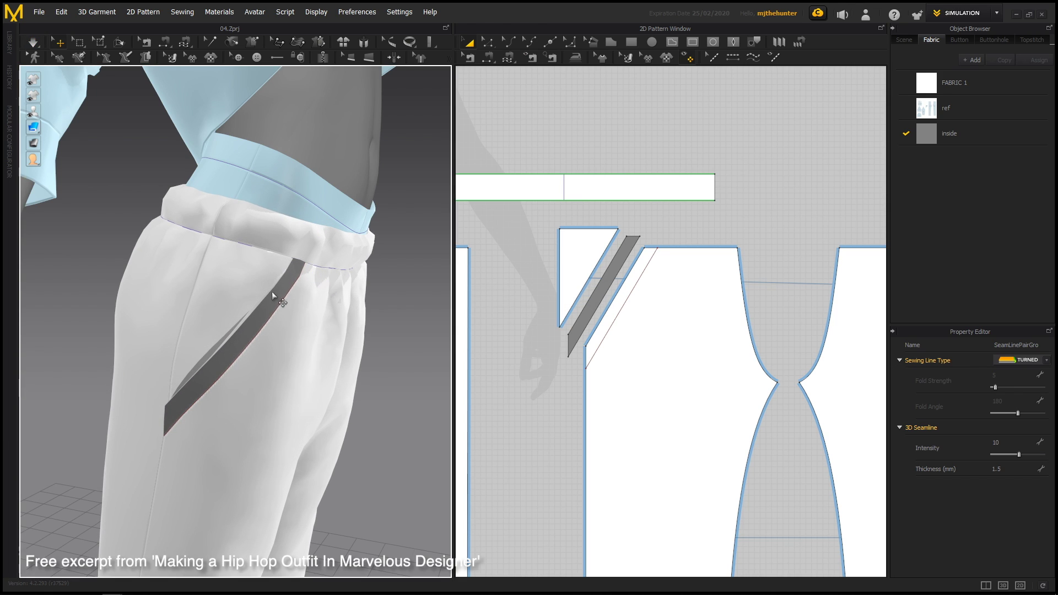
{"action": "scroll", "coordinate": [278, 300], "scroll_direction": "up", "scroll_amount": 2}
{"action": "right_click_drag", "start_coordinate": [278, 300], "coordinate": [323, 255]}
{"action": "scroll", "coordinate": [302, 327], "scroll_direction": "down", "scroll_amount": 2}
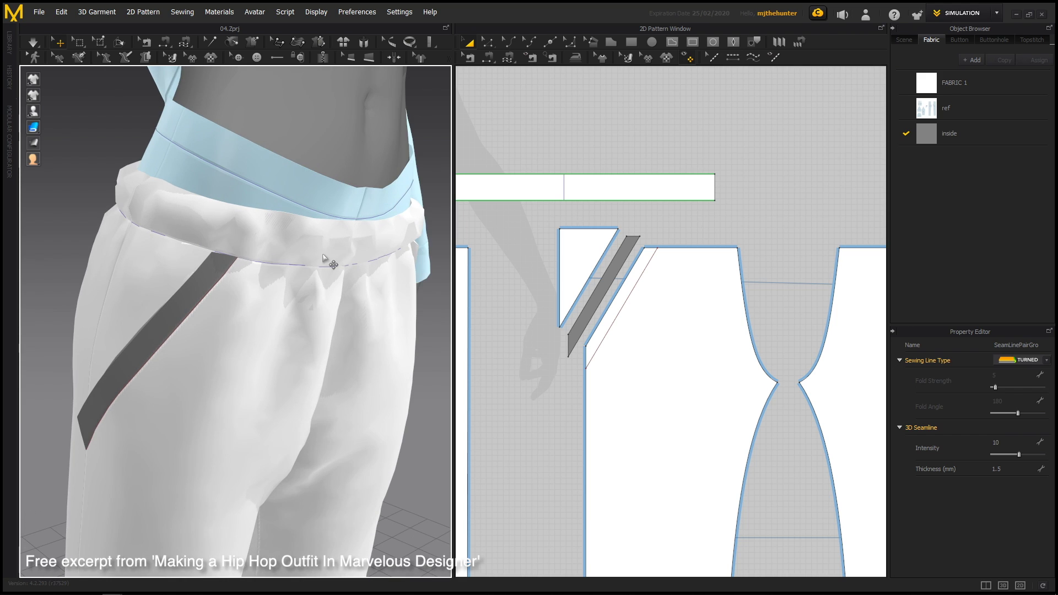
{"action": "left_click", "coordinate": [324, 247]}
{"action": "left_click", "coordinate": [125, 185]}
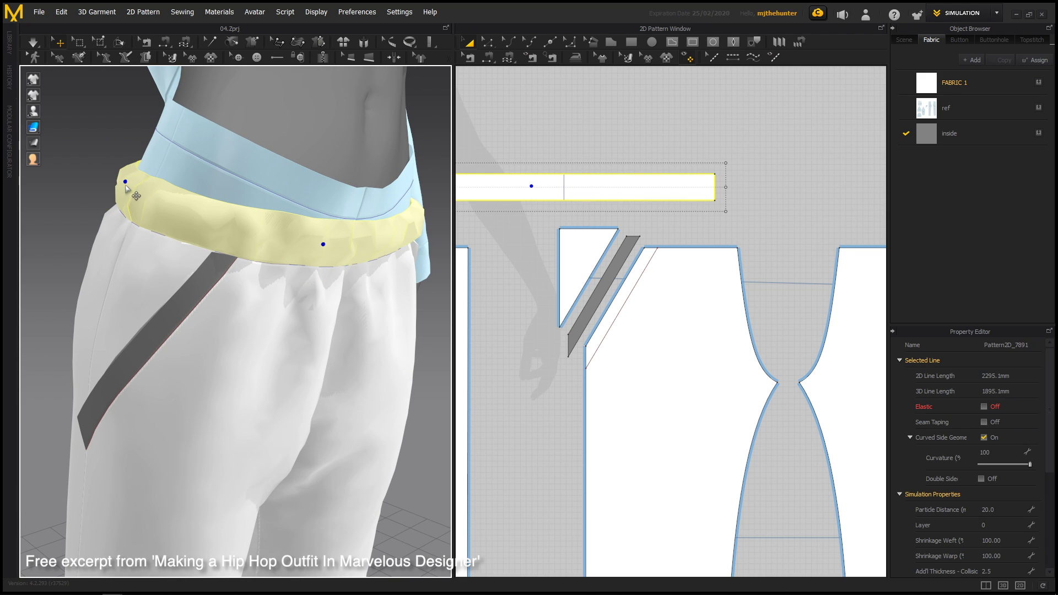
{"action": "right_click_drag", "start_coordinate": [178, 238], "coordinate": [357, 285]}
{"action": "left_click", "coordinate": [342, 277]}
Examine how the gray strip sits along the slanted pocket line from the front and side of the pants
{"action": "scroll", "coordinate": [358, 286], "scroll_direction": "up", "scroll_amount": 3}
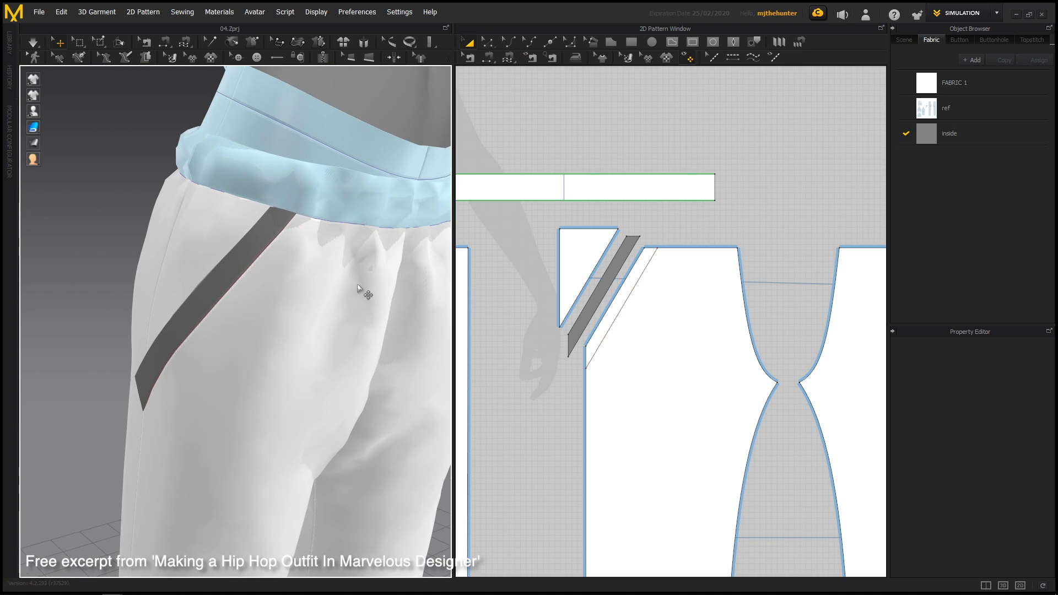
{"action": "right_click_drag", "start_coordinate": [292, 219], "coordinate": [409, 256]}
{"action": "left_click", "coordinate": [297, 266]}
{"action": "left_click", "coordinate": [690, 229]}
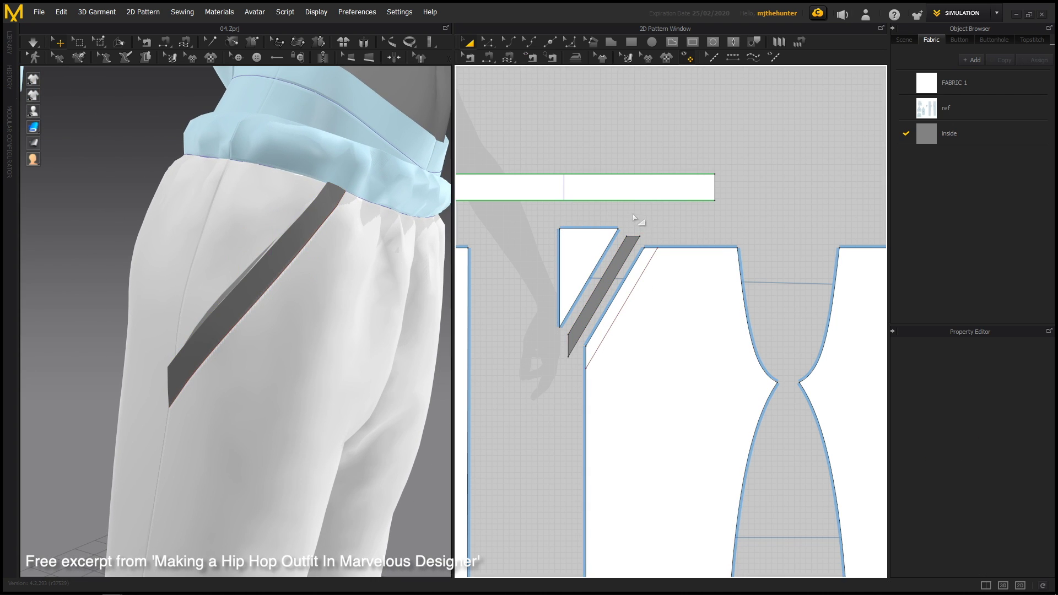
{"action": "scroll", "coordinate": [635, 218], "scroll_direction": "up", "scroll_amount": 2}
{"action": "scroll", "coordinate": [312, 274], "scroll_direction": "down", "scroll_amount": 3}
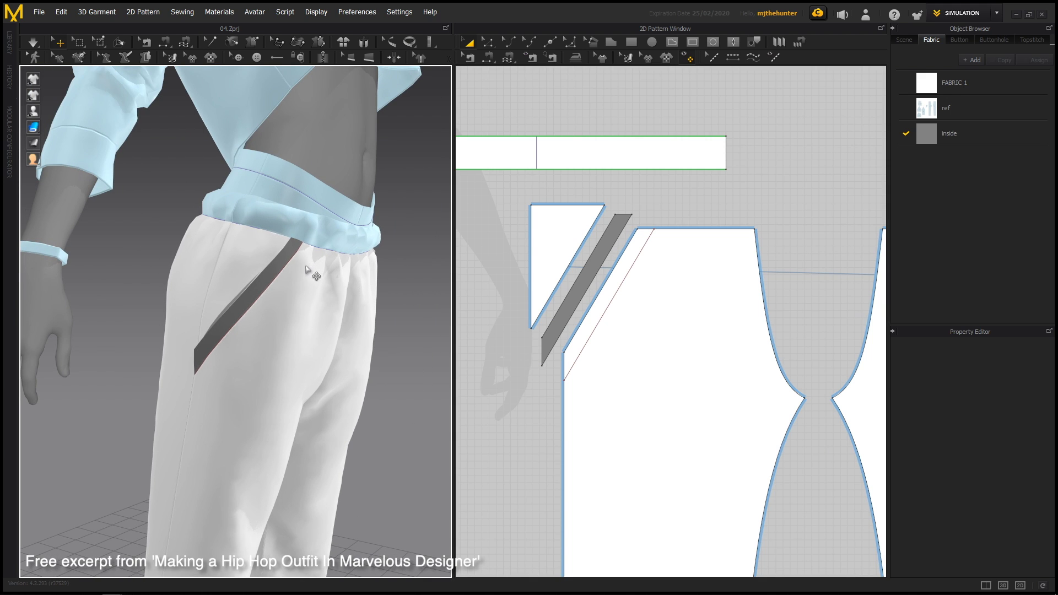
{"action": "mouse_move", "coordinate": [310, 295]}
{"action": "right_mouse_down"}
{"action": "mouse_move", "coordinate": [319, 303]}
{"action": "mouse_move", "coordinate": [266, 276]}
{"action": "mouse_move", "coordinate": [300, 307]}
{"action": "right_mouse_up"}
{"action": "scroll", "coordinate": [248, 273], "scroll_direction": "up", "scroll_amount": 4}
{"action": "middle_click_drag", "start_coordinate": [300, 307], "coordinate": [361, 272]}
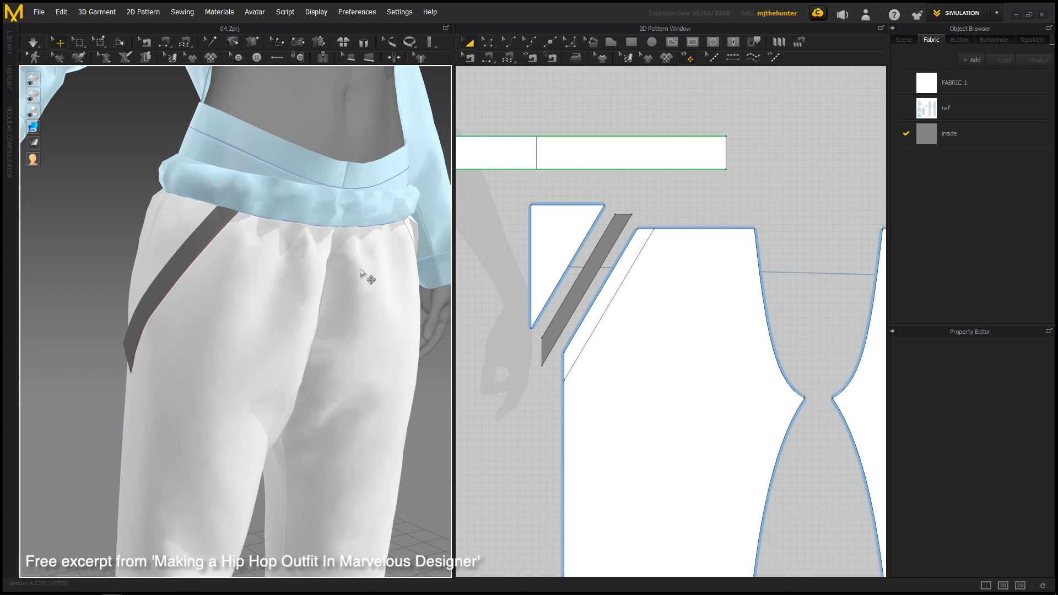
{"action": "right_click_drag", "start_coordinate": [264, 283], "coordinate": [308, 304]}
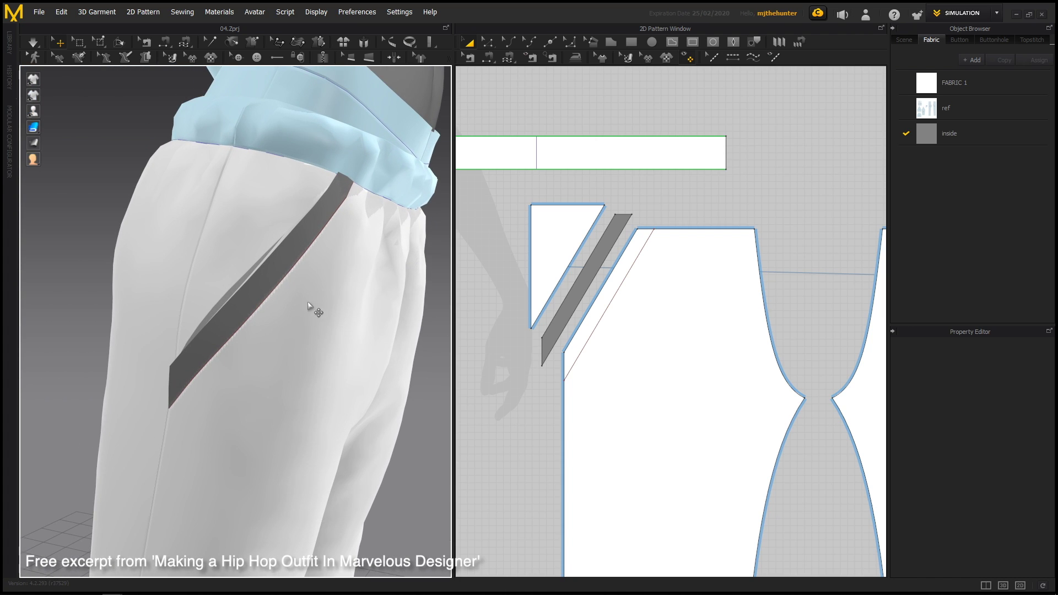
Set the front pants panel's layer to 1 and simulate to bring the panel over the gray strip
{"action": "left_click", "coordinate": [318, 310]}
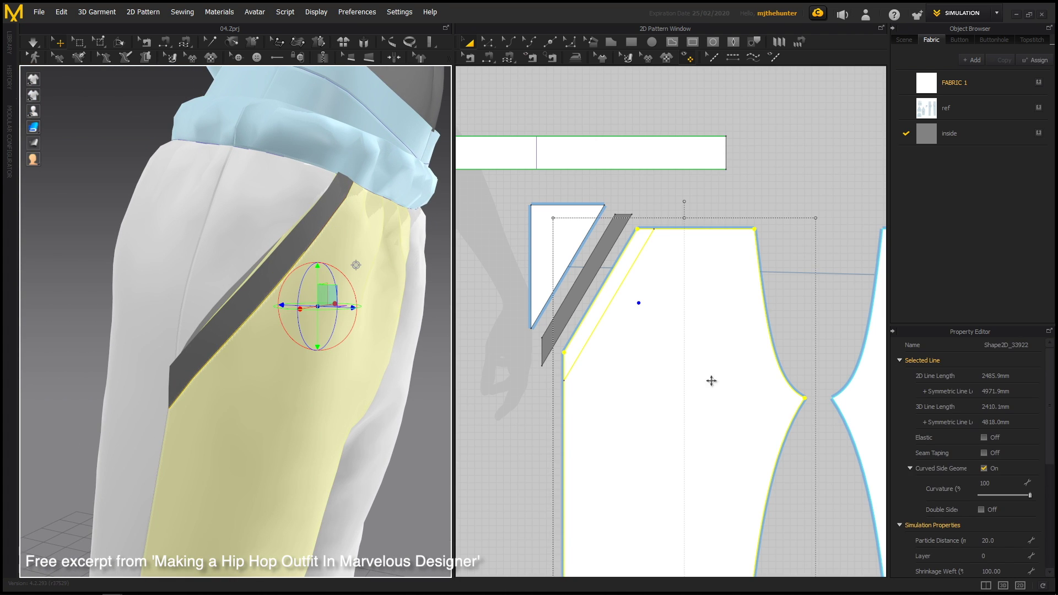
{"action": "scroll", "coordinate": [1045, 420], "scroll_direction": "down", "scroll_amount": 1}
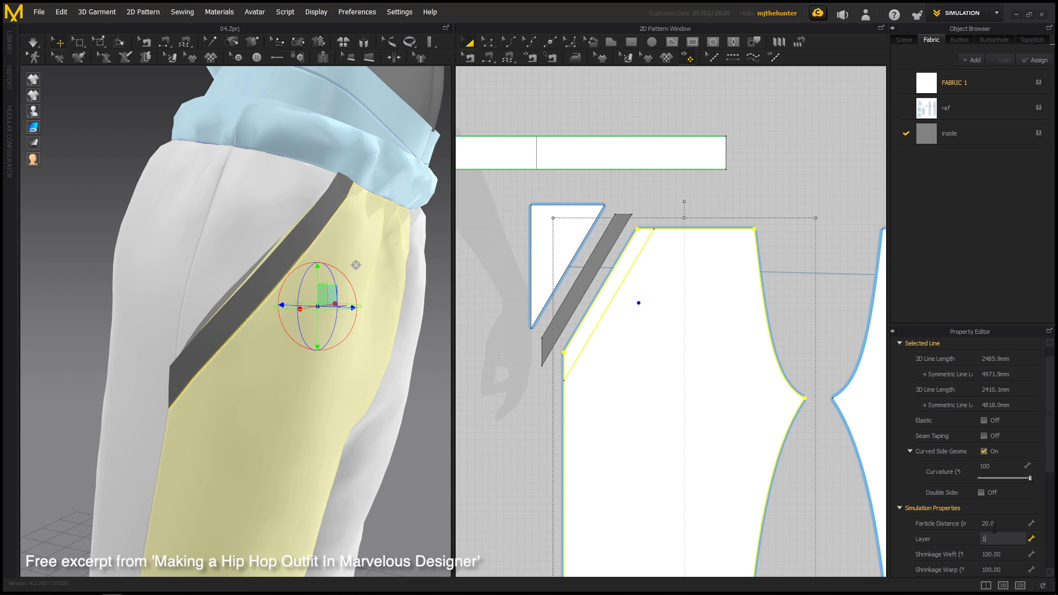
{"action": "key", "text": "Return"}
{"action": "left_click", "coordinate": [521, 315]}
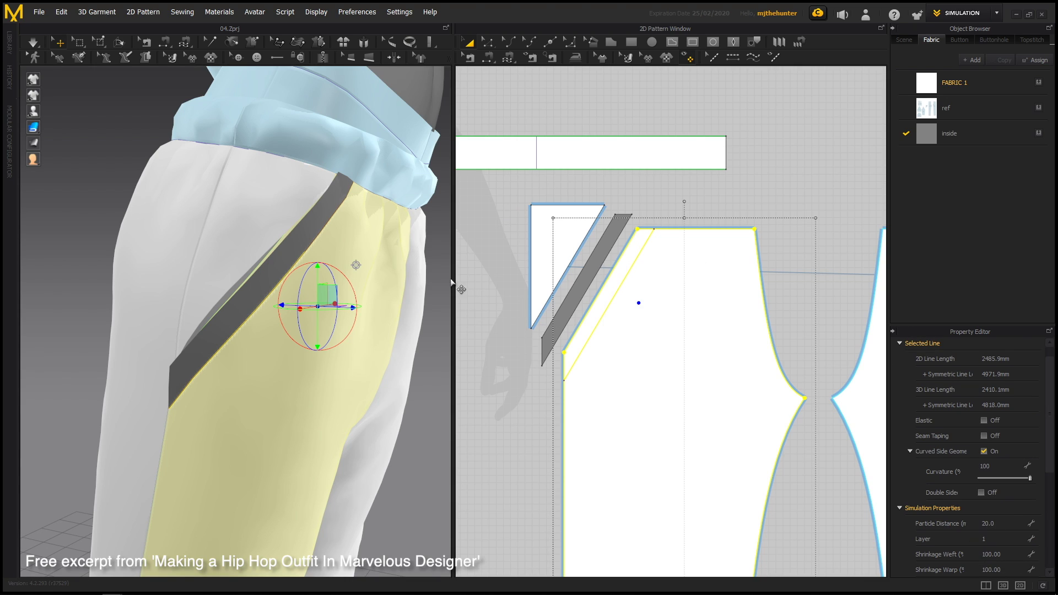
{"action": "left_click", "coordinate": [434, 365]}
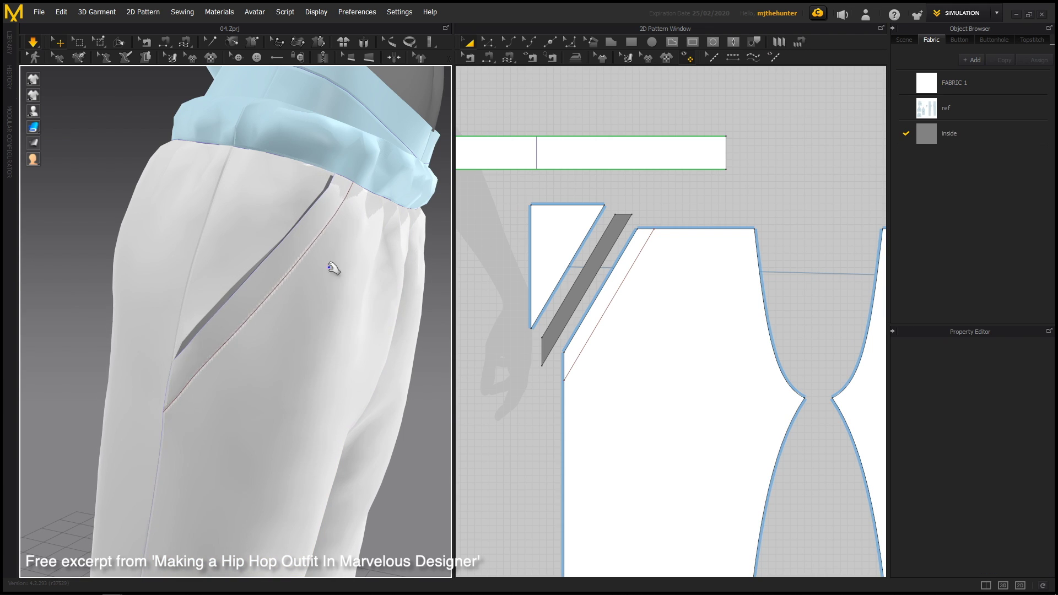
{"action": "right_click_drag", "start_coordinate": [295, 302], "coordinate": [313, 319]}
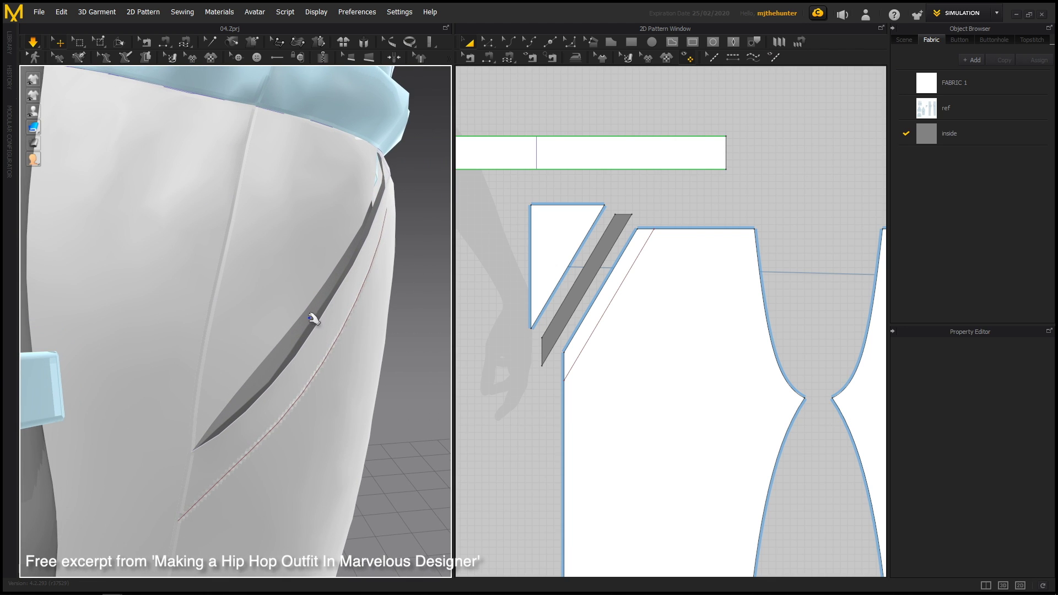
Set the front panel's layer back to 0 and simulate the garment again
{"action": "left_click", "coordinate": [642, 323]}
{"action": "left_click", "coordinate": [994, 538]}
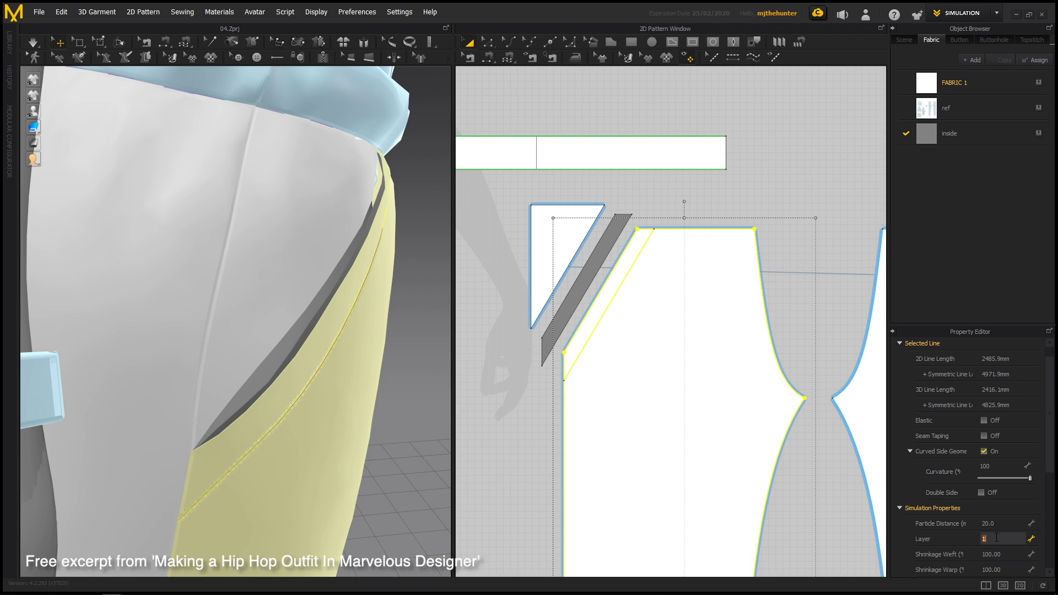
{"action": "type", "text": "0"}
{"action": "key", "text": "Return"}
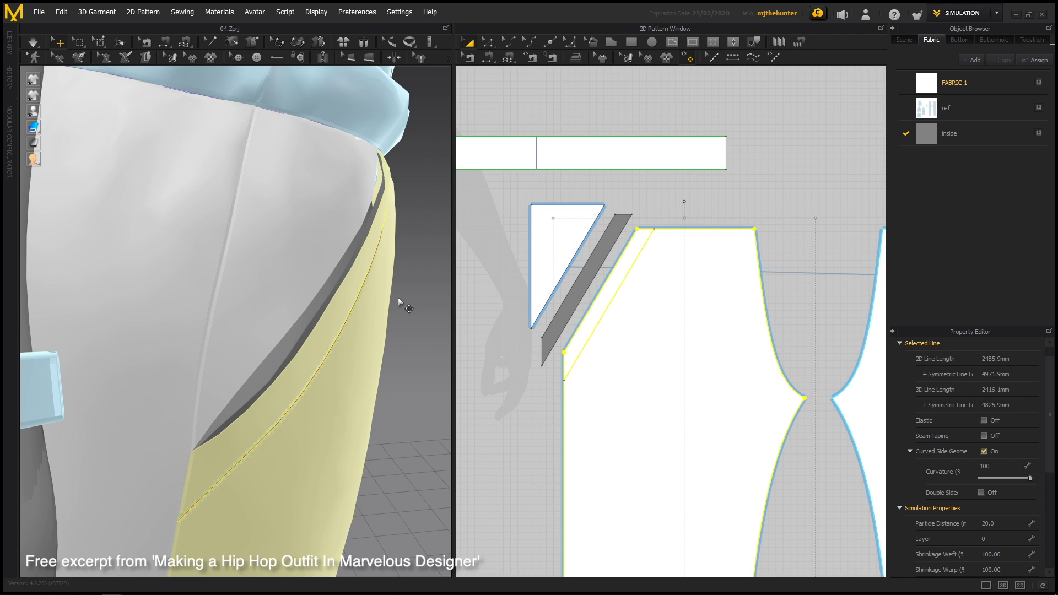
{"action": "left_click", "coordinate": [408, 297]}
{"action": "key", "text": "space"}
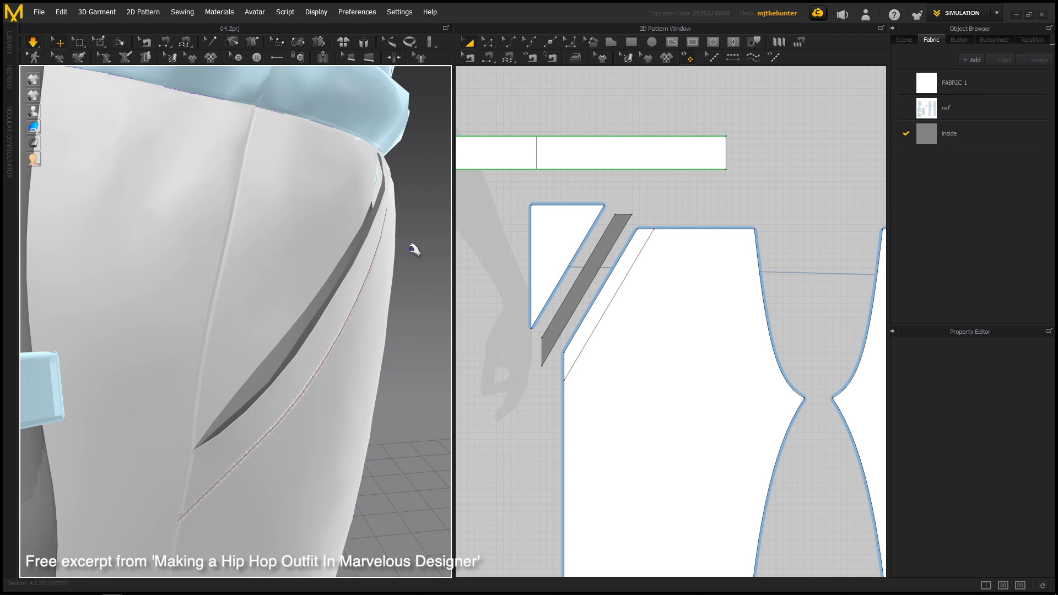
{"action": "scroll", "coordinate": [387, 280], "scroll_direction": "down", "scroll_amount": 2}
{"action": "right_click_drag", "start_coordinate": [371, 270], "coordinate": [312, 288]}
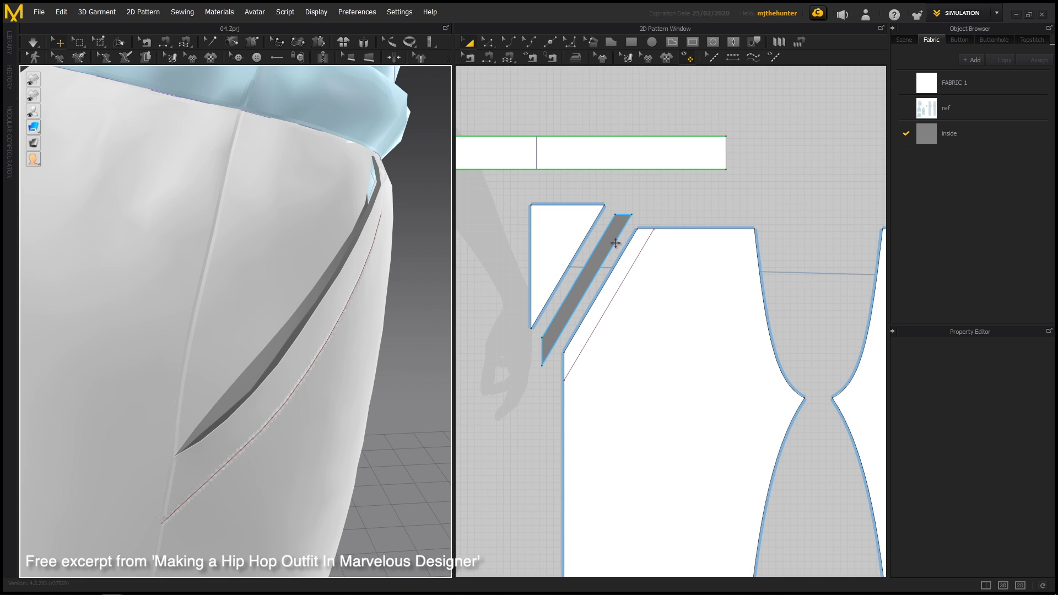
Sew the slanted edge of the pocket triangle to the gray strip's shorter slanted edge
{"action": "middle_click_drag", "start_coordinate": [633, 249], "coordinate": [664, 248]}
{"action": "scroll", "coordinate": [664, 248], "scroll_direction": "up", "scroll_amount": 1}
{"action": "right_click_drag", "start_coordinate": [373, 308], "coordinate": [380, 315]}
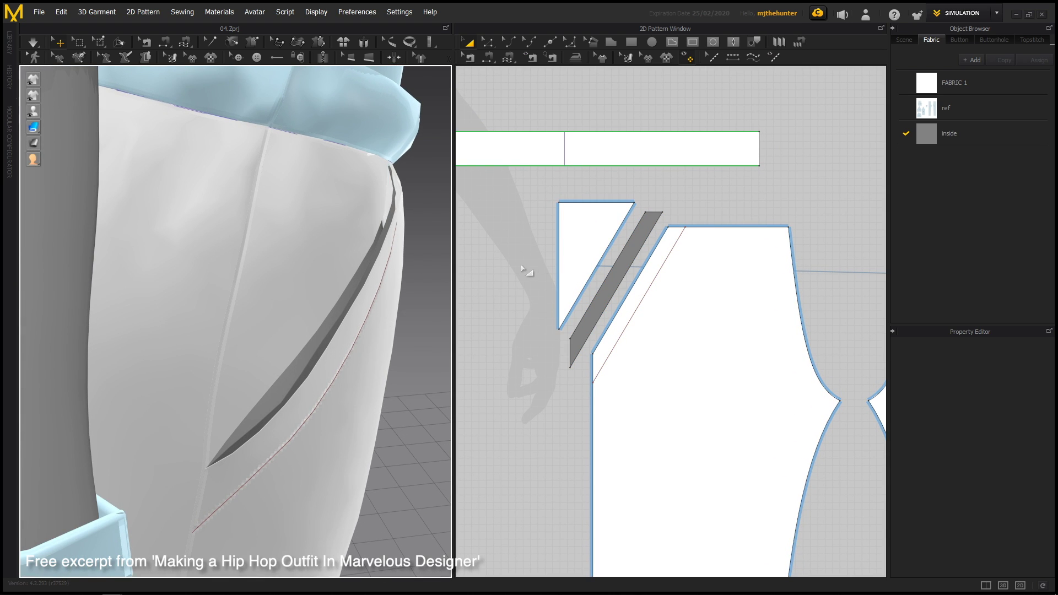
{"action": "scroll", "coordinate": [521, 268], "scroll_direction": "up", "scroll_amount": 2}
{"action": "middle_click_drag", "start_coordinate": [553, 303], "coordinate": [512, 314]}
{"action": "key", "text": "b"}
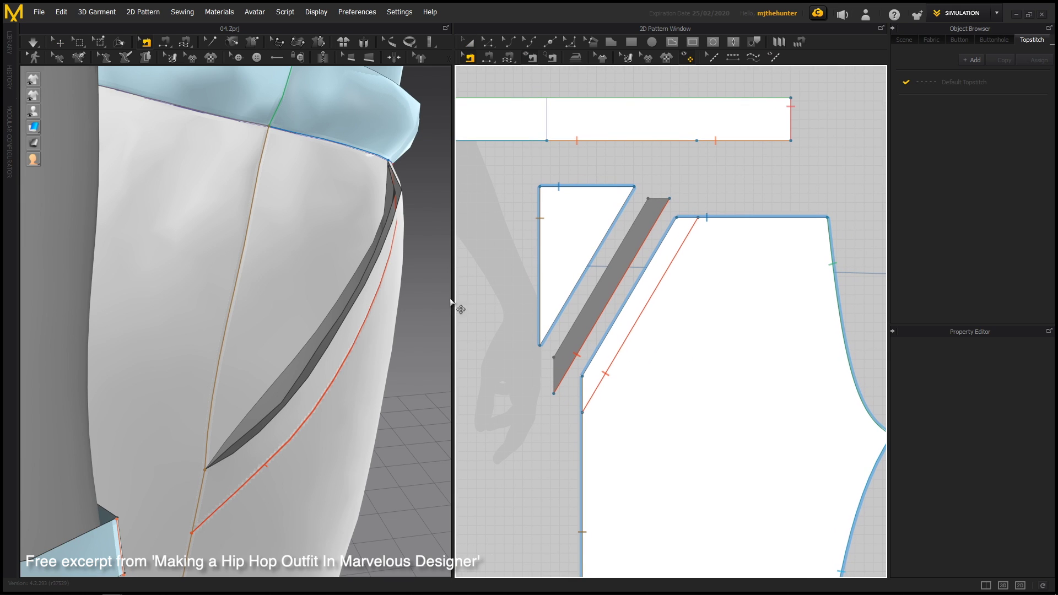
{"action": "right_click_drag", "start_coordinate": [392, 326], "coordinate": [391, 318]}
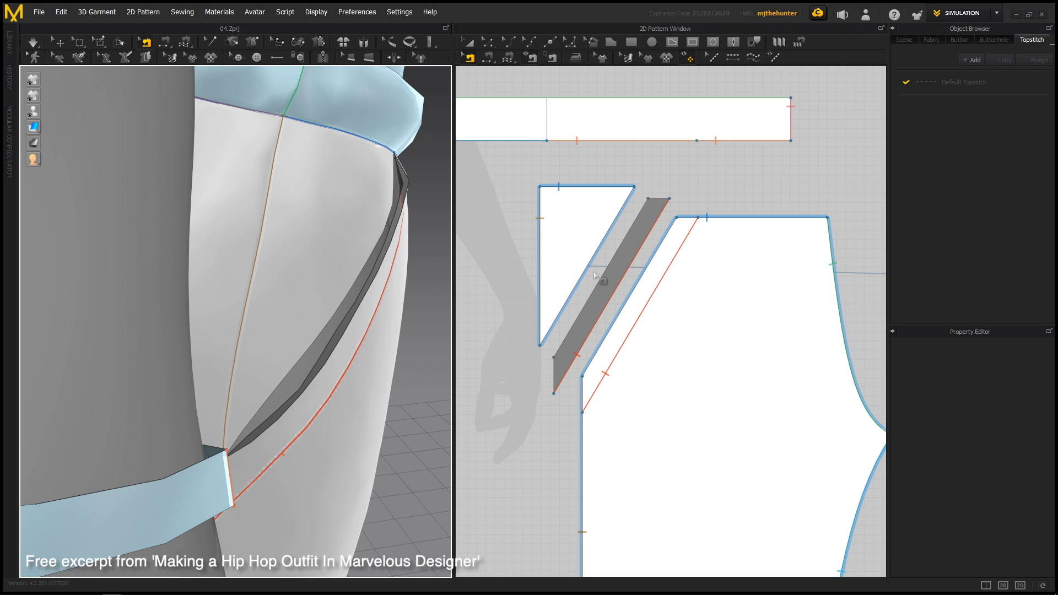
{"action": "left_click", "coordinate": [615, 219]}
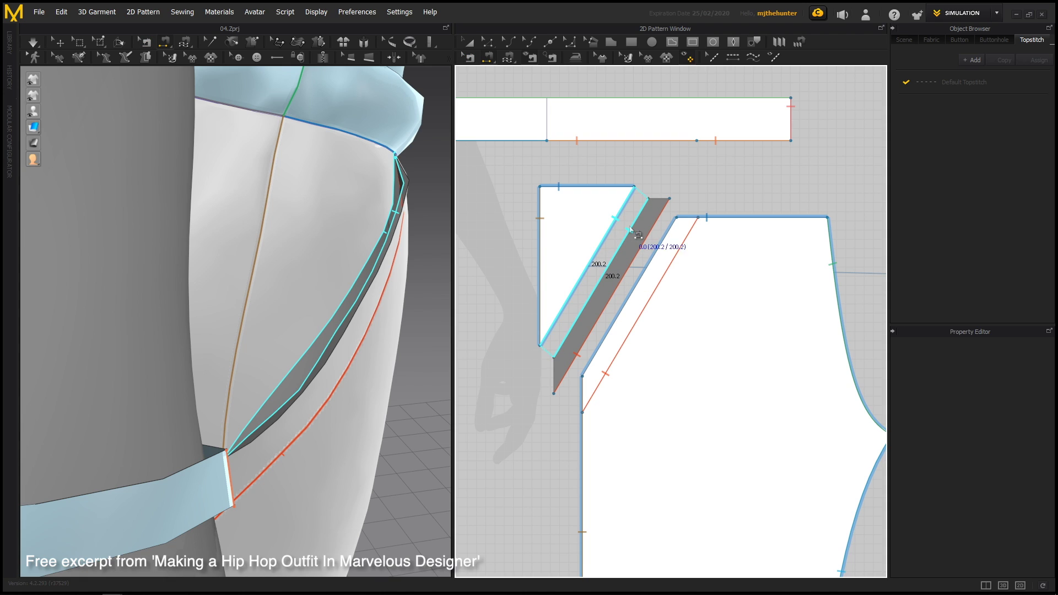
{"action": "left_click", "coordinate": [631, 230]}
Simulate the garment and tug the front panel near the pocket edge to settle the newly sewn opening
{"action": "key", "text": "space"}
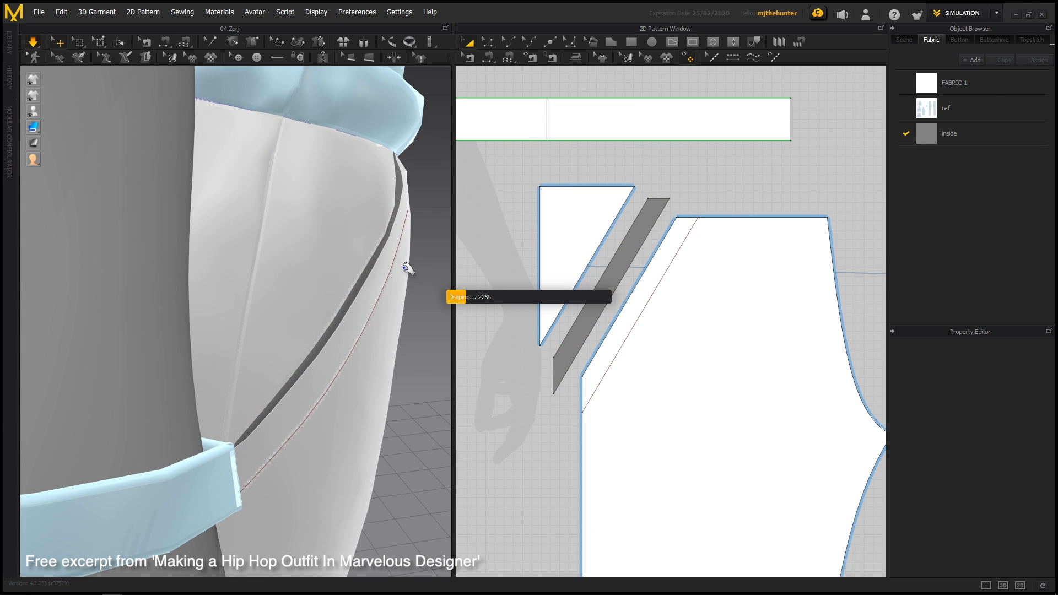
{"action": "scroll", "coordinate": [353, 251], "scroll_direction": "up", "scroll_amount": 3}
{"action": "right_click_drag", "start_coordinate": [384, 251], "coordinate": [309, 266]}
{"action": "scroll", "coordinate": [305, 241], "scroll_direction": "down", "scroll_amount": 2}
{"action": "scroll", "coordinate": [362, 271], "scroll_direction": "up", "scroll_amount": 3}
{"action": "left_click", "coordinate": [322, 266]}
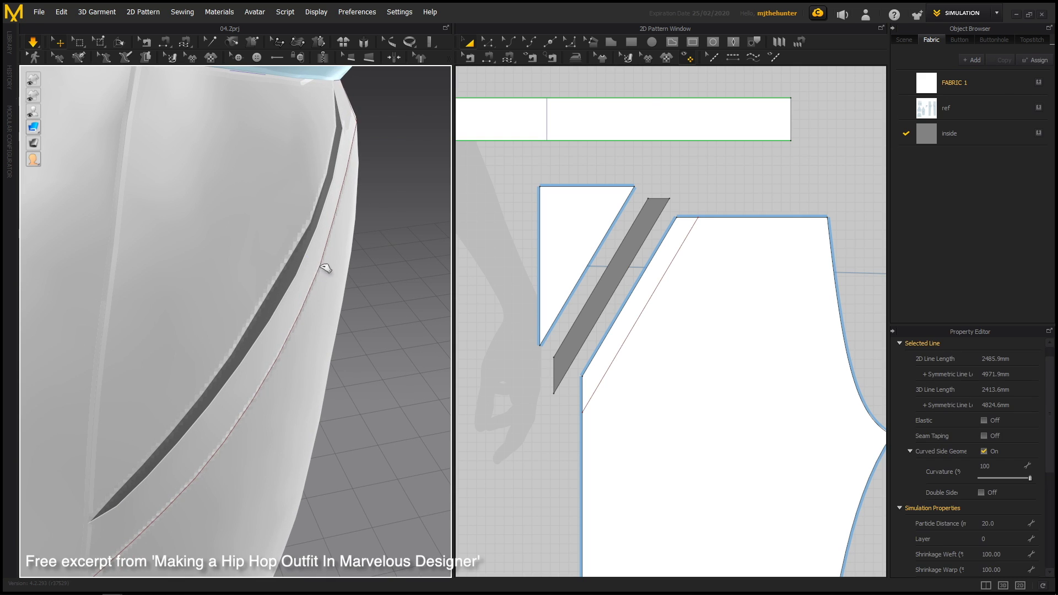
{"action": "left_click_drag", "start_coordinate": [325, 265], "coordinate": [307, 253]}
{"action": "left_click", "coordinate": [406, 276]}
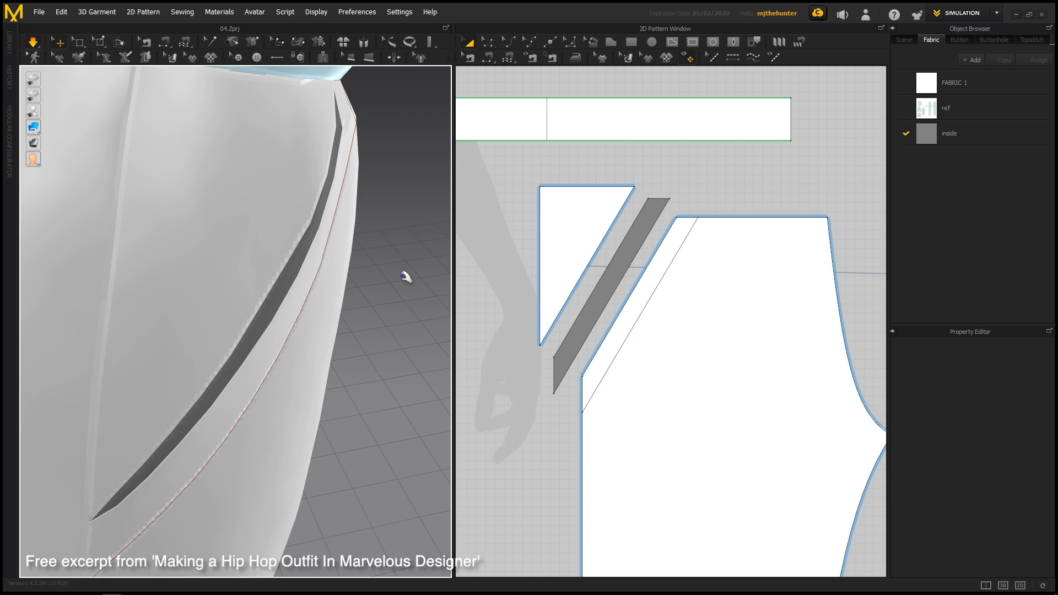
{"action": "right_click_drag", "start_coordinate": [406, 276], "coordinate": [382, 284]}
{"action": "scroll", "coordinate": [245, 250], "scroll_direction": "up", "scroll_amount": 5}
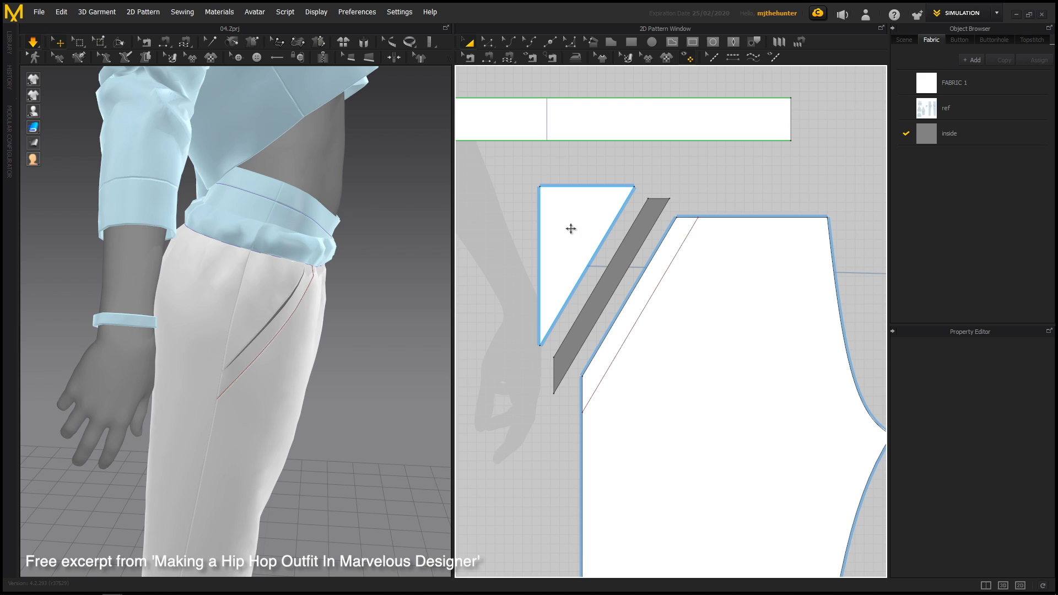
Move the pocket triangle and the gray strip slightly farther from the front panel in the 2D pattern layout
{"action": "left_click_drag", "start_coordinate": [569, 229], "coordinate": [529, 242]}
{"action": "left_click_drag", "start_coordinate": [646, 220], "coordinate": [630, 229]}
{"action": "left_click", "coordinate": [679, 182]}
Paste a mirrored symmetric copy of the gray strip between the opposite front panel and its pocket triangle
{"action": "right_click_drag", "start_coordinate": [328, 317], "coordinate": [224, 319]}
{"action": "scroll", "coordinate": [593, 222], "scroll_direction": "down", "scroll_amount": 4}
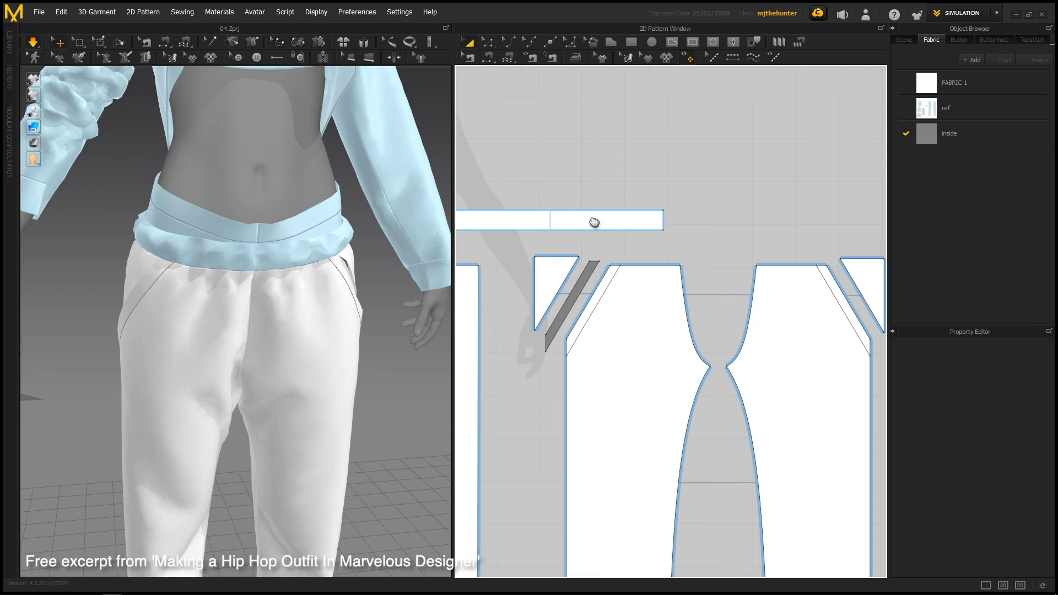
{"action": "left_click_drag", "start_coordinate": [802, 277], "coordinate": [824, 276]}
{"action": "left_click", "coordinate": [650, 263]}
{"action": "left_click", "coordinate": [519, 284]}
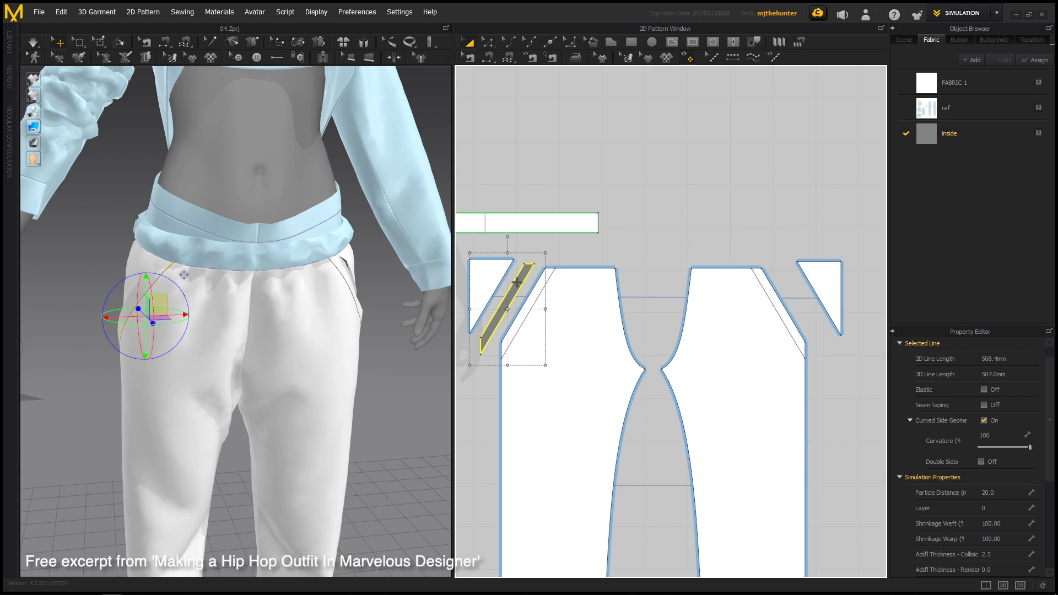
{"action": "key", "text": "ctrl+r"}
{"action": "left_click", "coordinate": [800, 307]}
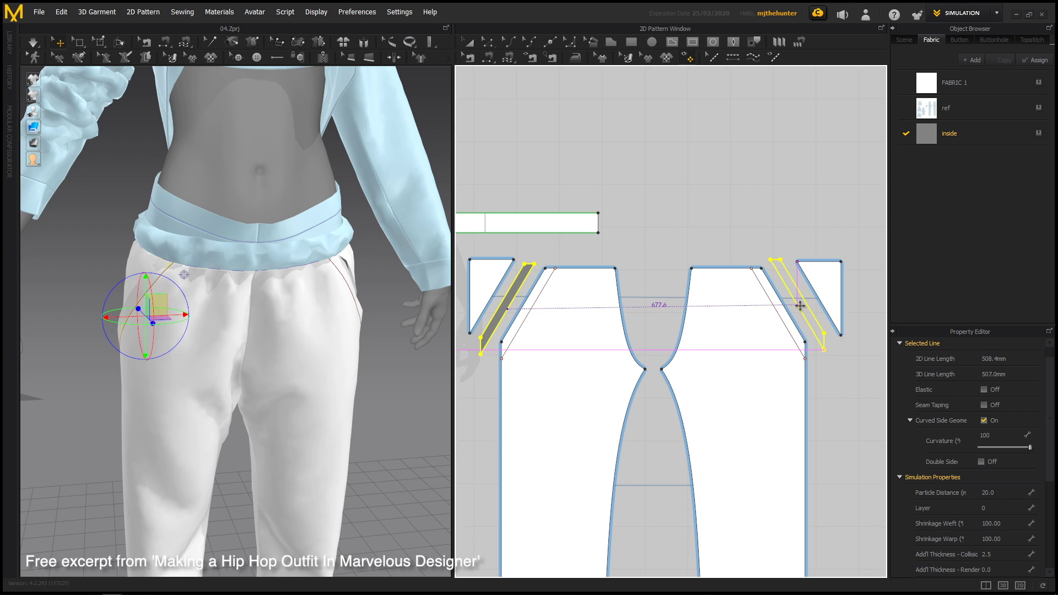
{"action": "left_click", "coordinate": [830, 231]}
Check the sewing on the mirrored strip's slanted edges beside the opposite pocket triangle
{"action": "scroll", "coordinate": [703, 242], "scroll_direction": "up", "scroll_amount": 5}
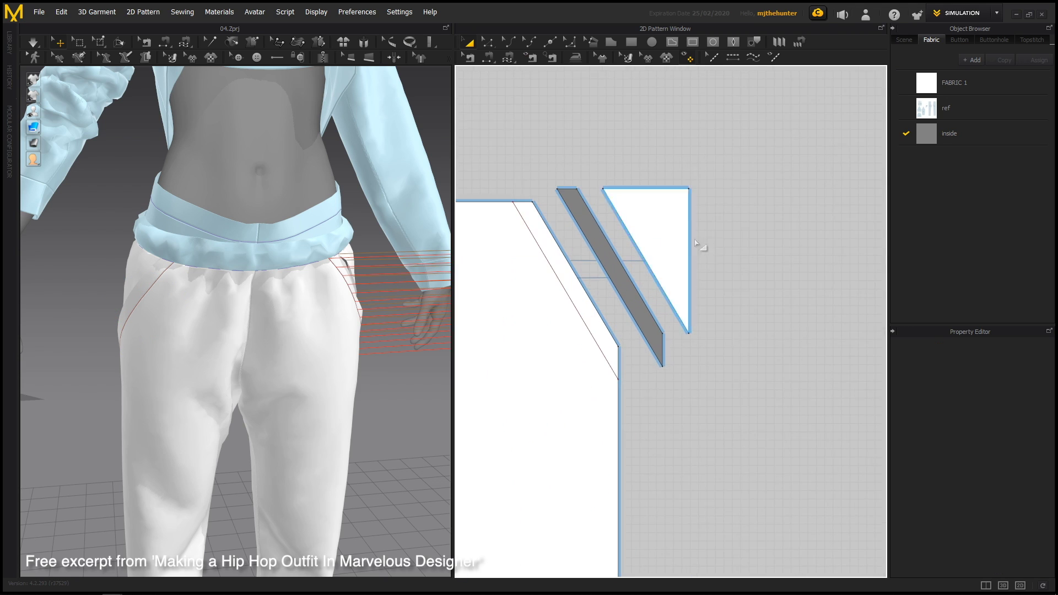
{"action": "scroll", "coordinate": [700, 241], "scroll_direction": "up", "scroll_amount": 1}
{"action": "key", "text": "n"}
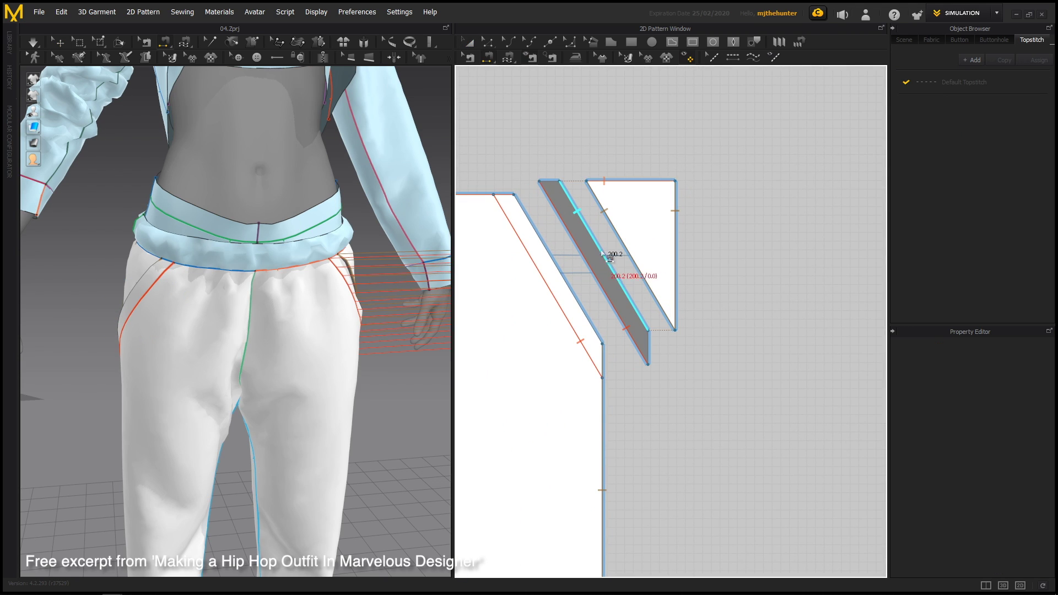
{"action": "left_click", "coordinate": [583, 212]}
{"action": "key", "text": "b"}
{"action": "key", "text": "n"}
{"action": "key", "text": "b"}
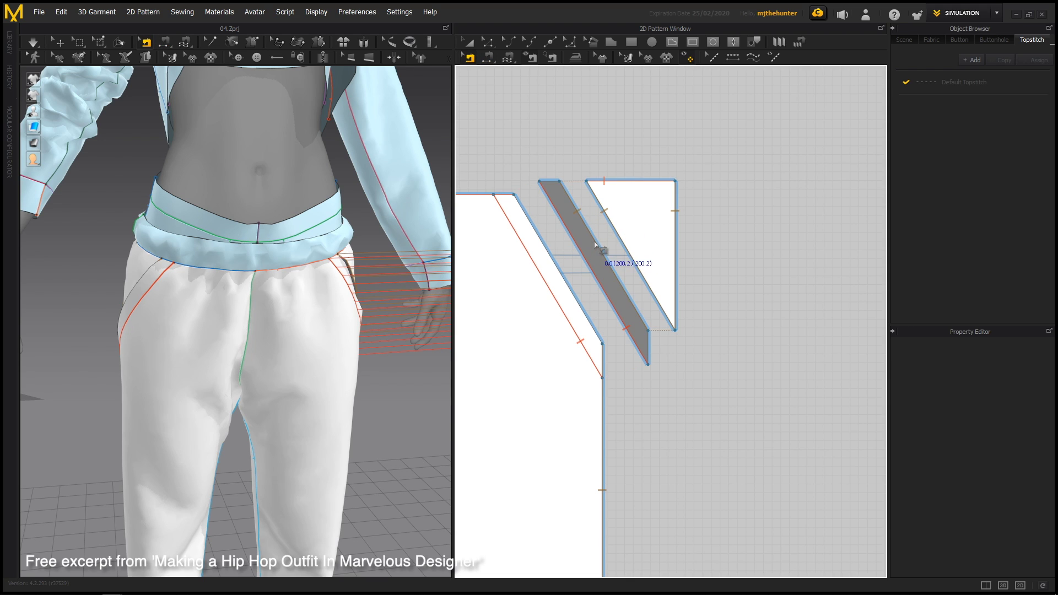
{"action": "left_click", "coordinate": [596, 243]}
{"action": "left_click", "coordinate": [587, 261]}
{"action": "left_click", "coordinate": [525, 148]}
Move the mirrored strip in 3D from beyond the avatar's hand to the pocket area on the pants' other side
{"action": "right_click_drag", "start_coordinate": [297, 292], "coordinate": [160, 284]}
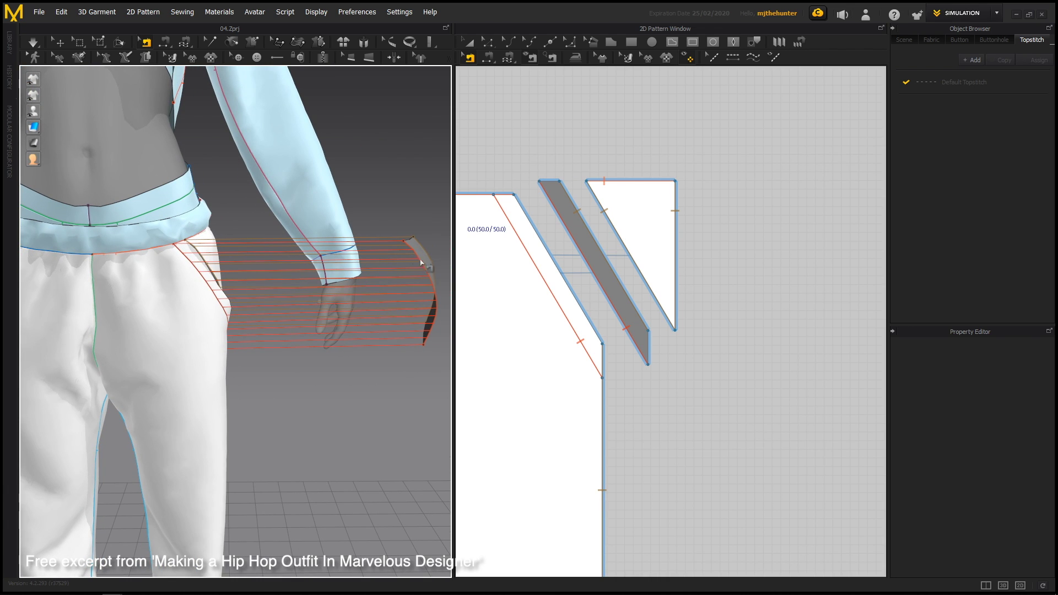
{"action": "right_click_drag", "start_coordinate": [420, 263], "coordinate": [400, 260]}
{"action": "left_click", "coordinate": [401, 260]}
{"action": "left_click", "coordinate": [402, 265]}
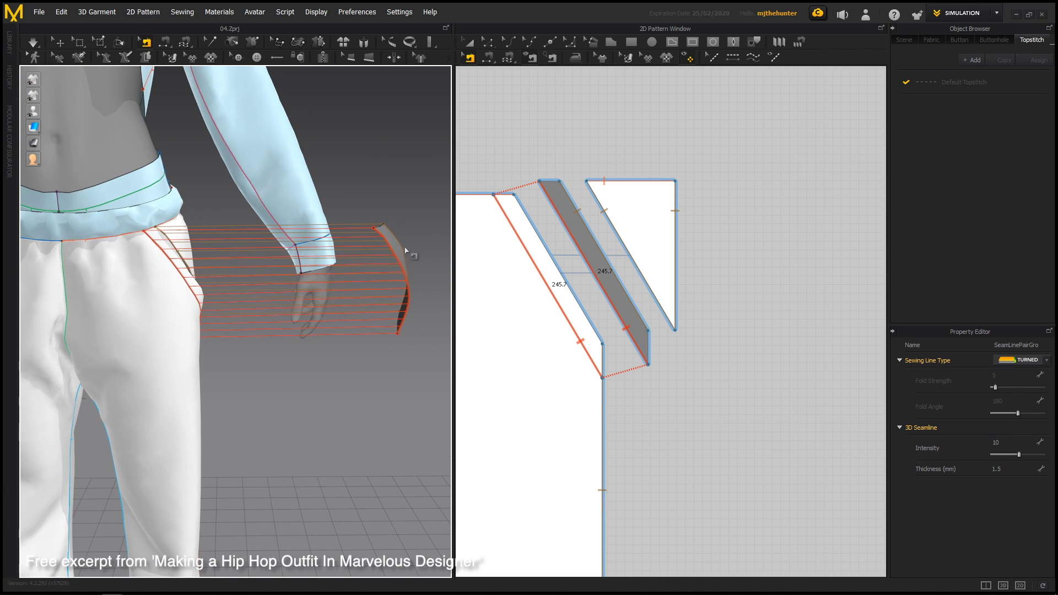
{"action": "key", "text": "q"}
{"action": "left_click", "coordinate": [395, 270]}
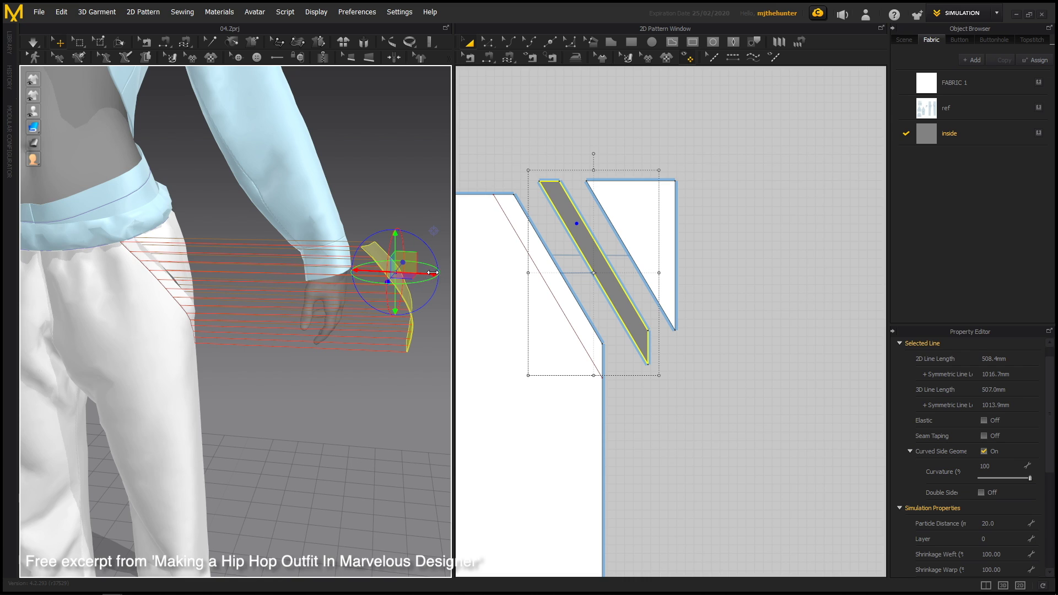
{"action": "left_click_drag", "start_coordinate": [433, 272], "coordinate": [190, 266]}
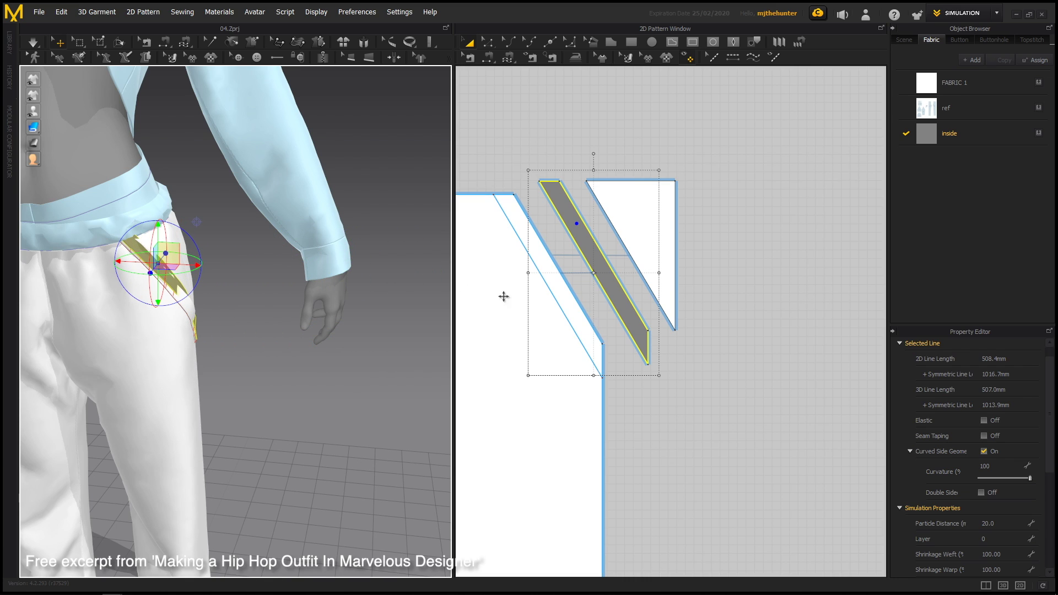
Set the layer of the pants' front panel to 1
{"action": "left_click", "coordinate": [169, 388]}
{"action": "left_click", "coordinate": [992, 539]}
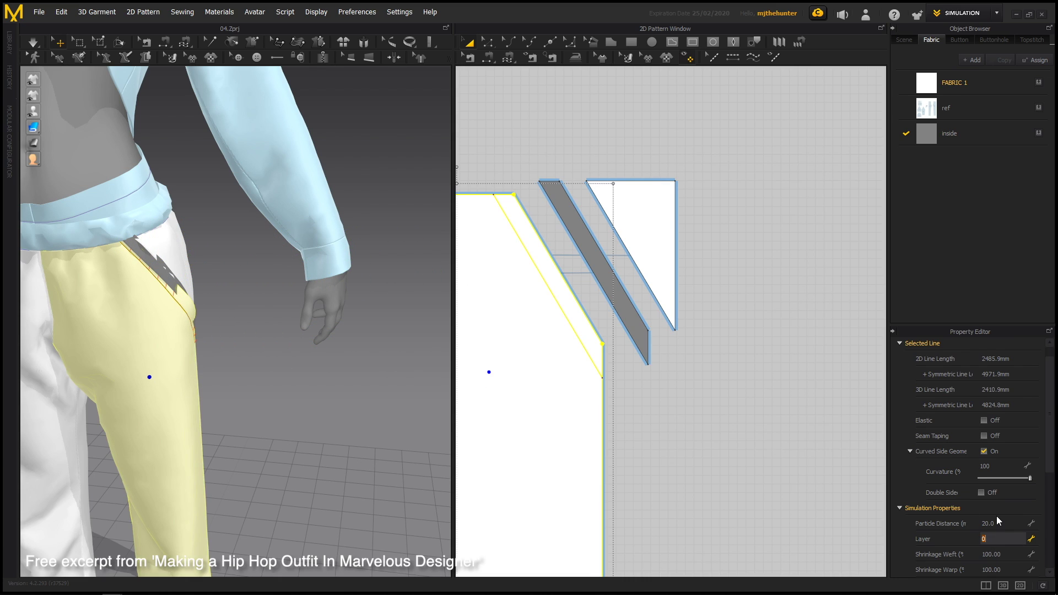
{"action": "type", "text": "1"}
{"action": "key", "text": "Return"}
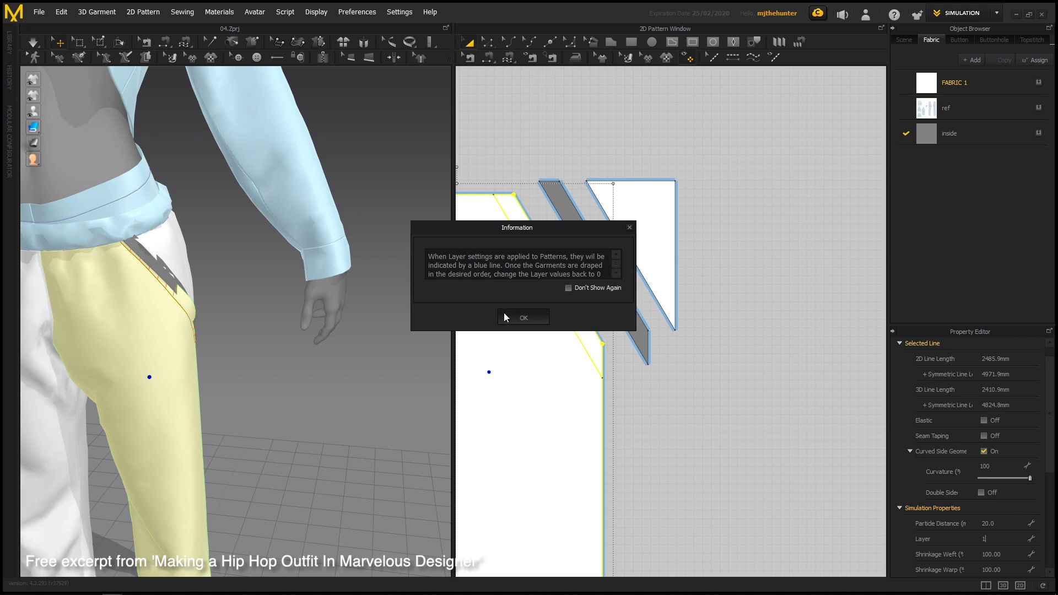
{"action": "left_click", "coordinate": [504, 316]}
Simulate the garment so the front panel drapes over the gray strip, and set the panel's layer back to 0
{"action": "middle_click_drag", "start_coordinate": [326, 366], "coordinate": [395, 398]}
{"action": "right_click_drag", "start_coordinate": [395, 398], "coordinate": [292, 407]}
{"action": "scroll", "coordinate": [292, 407], "scroll_direction": "up", "scroll_amount": 2}
{"action": "scroll", "coordinate": [385, 320], "scroll_direction": "up", "scroll_amount": 2}
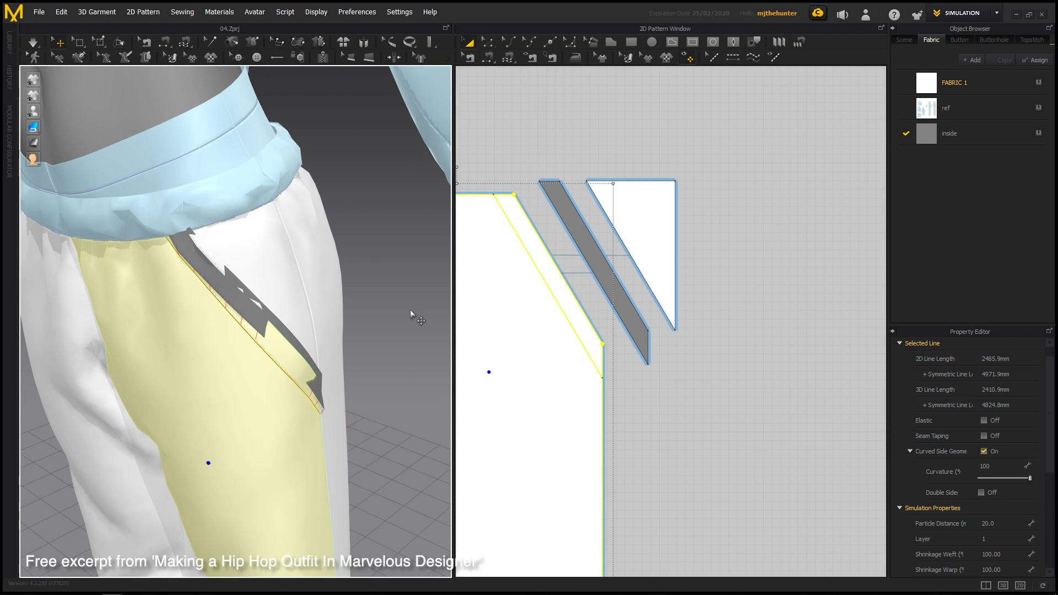
{"action": "left_click", "coordinate": [395, 292]}
{"action": "key", "text": "space"}
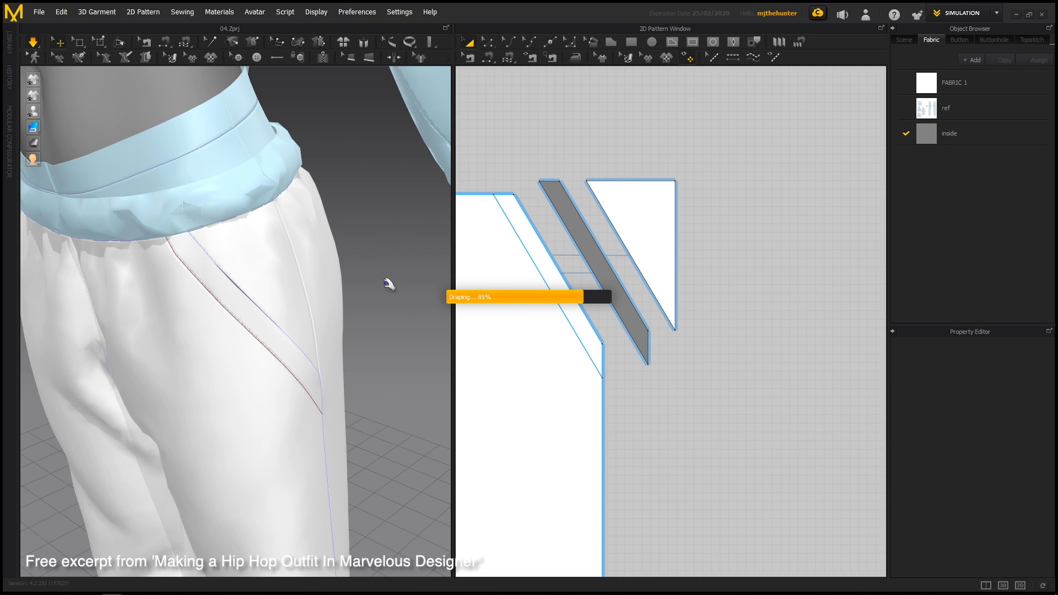
{"action": "left_click", "coordinate": [233, 393]}
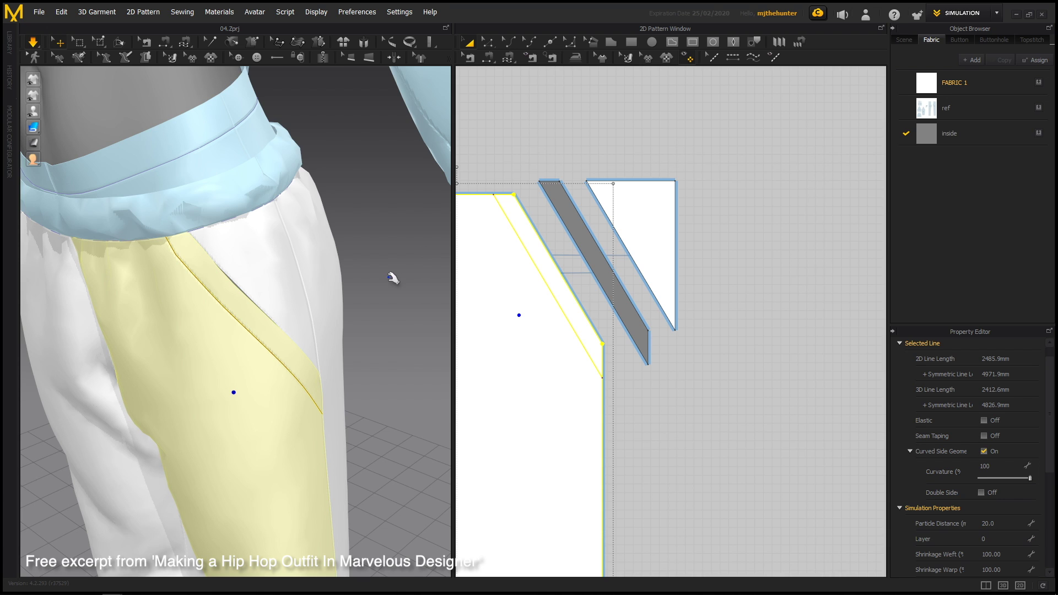
{"action": "left_click", "coordinate": [356, 293]}
Inspect the draped side pocket up close and the outfit as a whole, and save the project
{"action": "right_click_drag", "start_coordinate": [295, 301], "coordinate": [362, 373]}
{"action": "scroll", "coordinate": [361, 373], "scroll_direction": "up", "scroll_amount": 4}
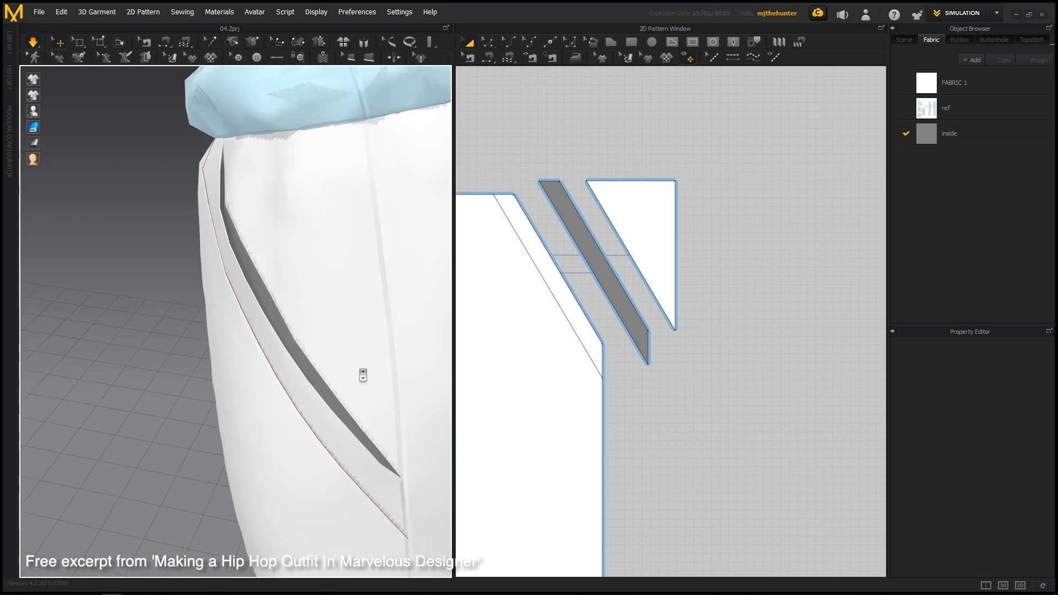
{"action": "left_click", "coordinate": [254, 294]}
{"action": "right_click_drag", "start_coordinate": [238, 300], "coordinate": [298, 257]}
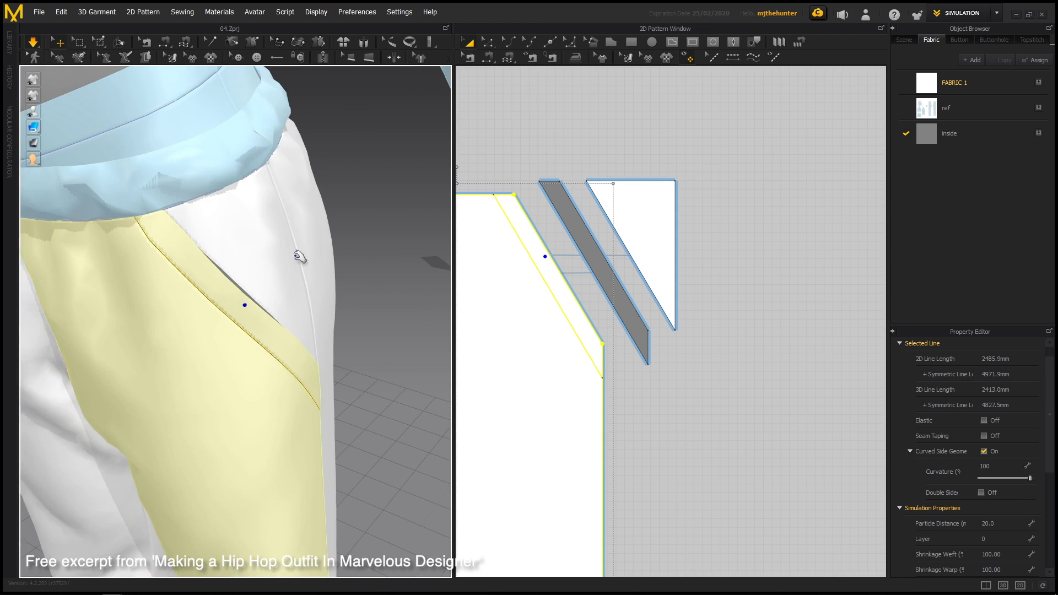
{"action": "scroll", "coordinate": [295, 255], "scroll_direction": "down", "scroll_amount": 8}
{"action": "right_click_drag", "start_coordinate": [290, 318], "coordinate": [254, 328]}
{"action": "left_click", "coordinate": [352, 327]}
{"action": "middle_click_drag", "start_coordinate": [254, 327], "coordinate": [246, 282]}
{"action": "scroll", "coordinate": [246, 282], "scroll_direction": "down", "scroll_amount": 4}
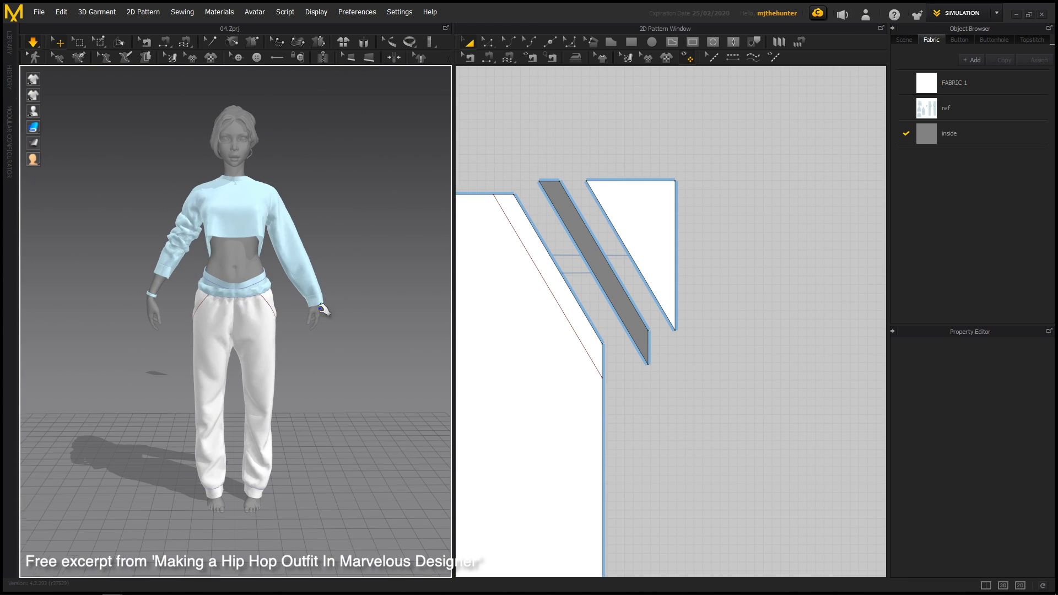
{"action": "key", "text": "ctrl+s"}
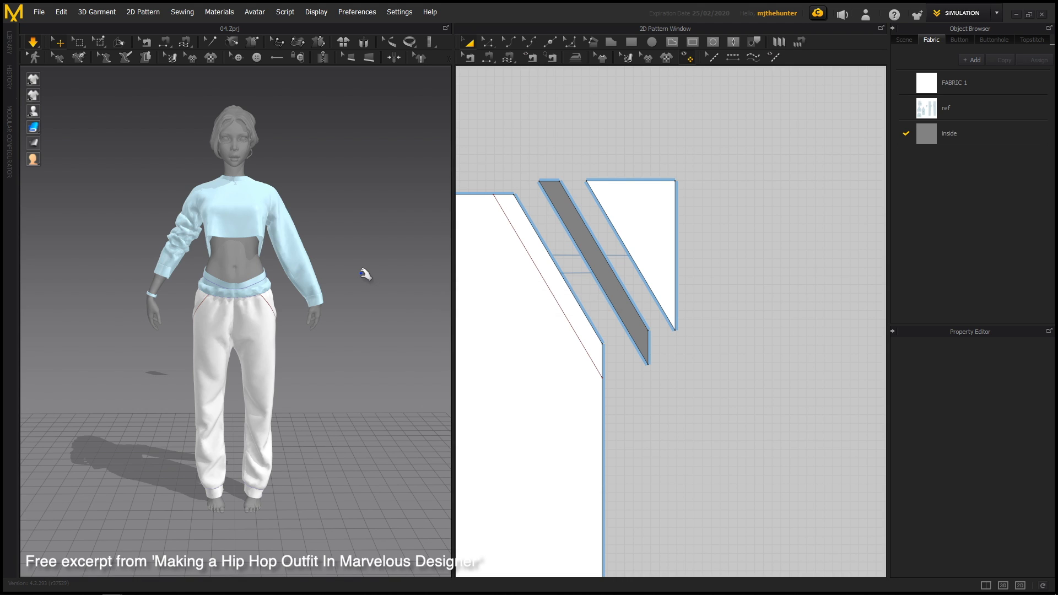
Draw an internal rectangle about 139 by 27 mm on the back panel, about 66 mm below its waist edge
{"action": "scroll", "coordinate": [248, 292], "scroll_direction": "up", "scroll_amount": 3}
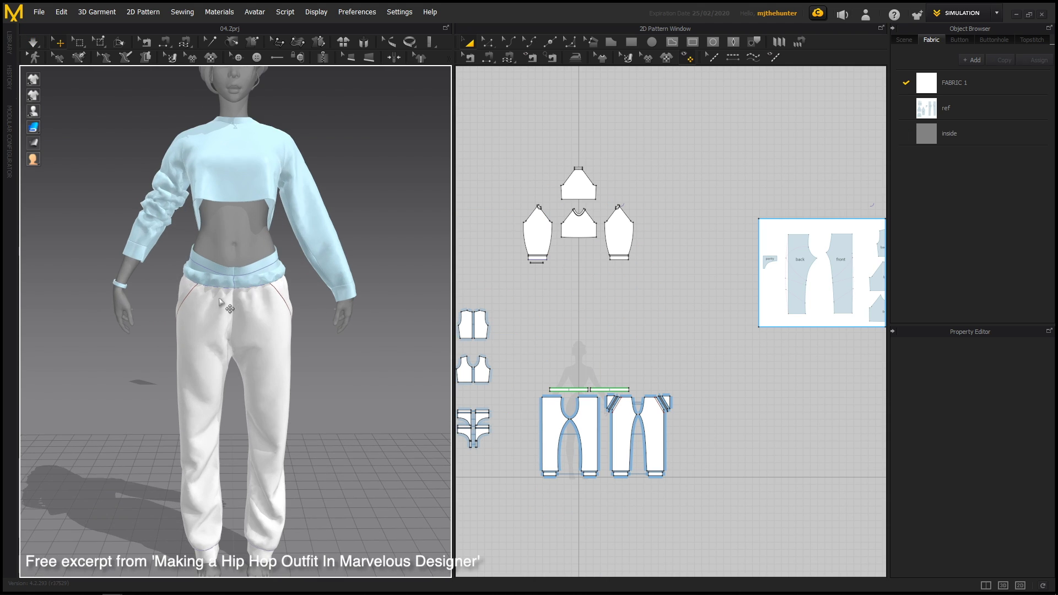
{"action": "right_click_drag", "start_coordinate": [247, 292], "coordinate": [390, 336]}
{"action": "scroll", "coordinate": [390, 337], "scroll_direction": "down", "scroll_amount": 1}
{"action": "scroll", "coordinate": [312, 309], "scroll_direction": "up", "scroll_amount": 3}
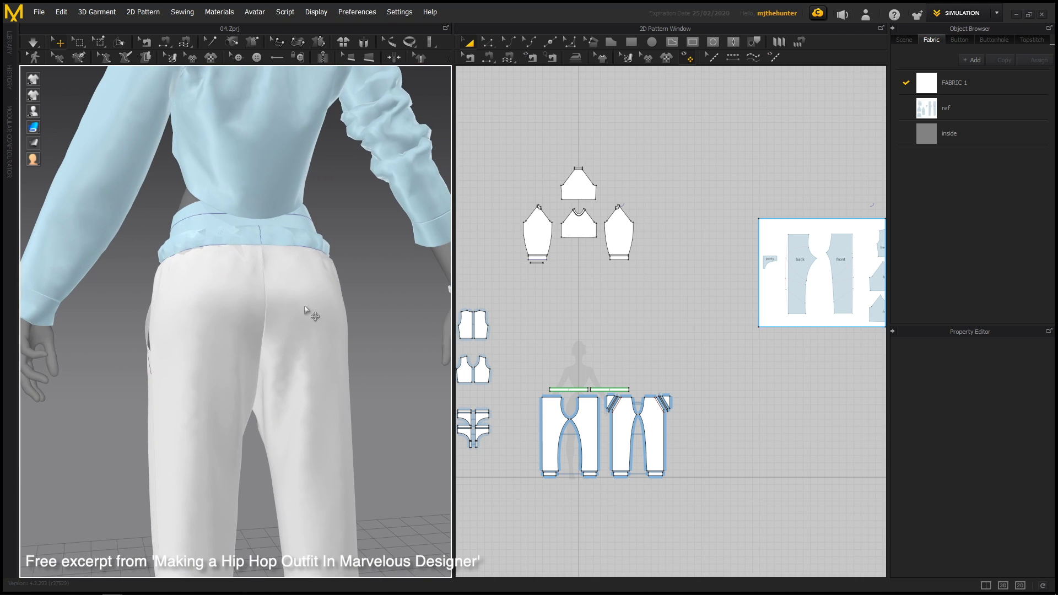
{"action": "scroll", "coordinate": [633, 283], "scroll_direction": "up", "scroll_amount": 5}
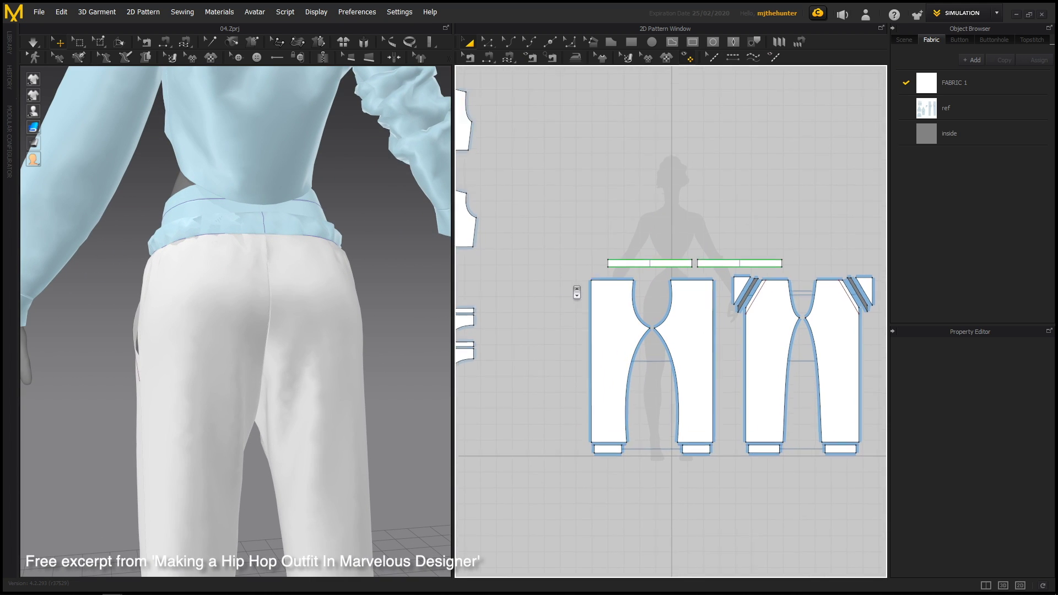
{"action": "scroll", "coordinate": [671, 316], "scroll_direction": "up", "scroll_amount": 4}
{"action": "scroll", "coordinate": [628, 295], "scroll_direction": "up", "scroll_amount": 5}
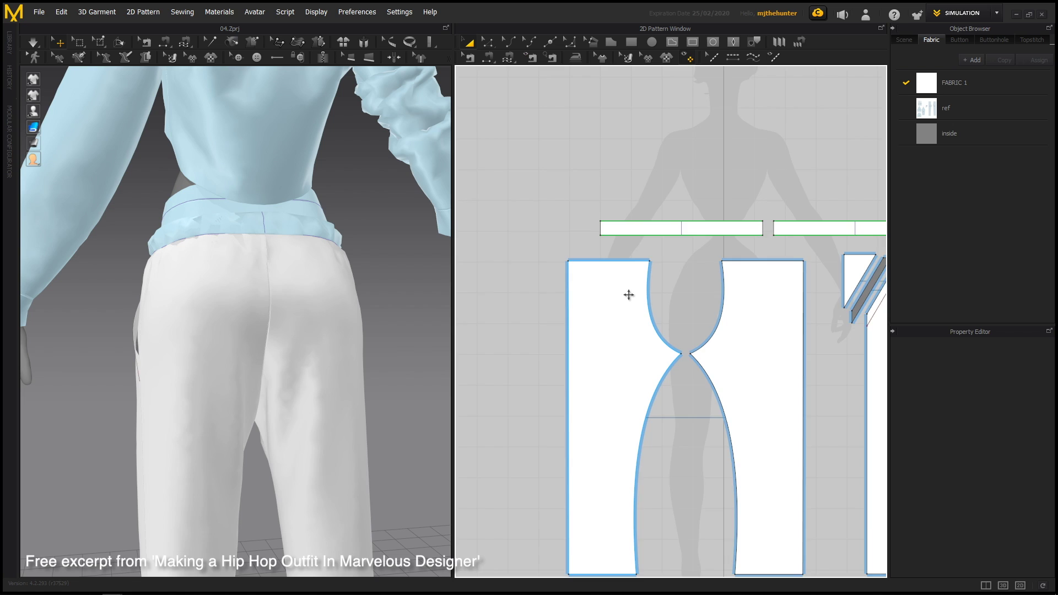
{"action": "scroll", "coordinate": [656, 288], "scroll_direction": "up", "scroll_amount": 1}
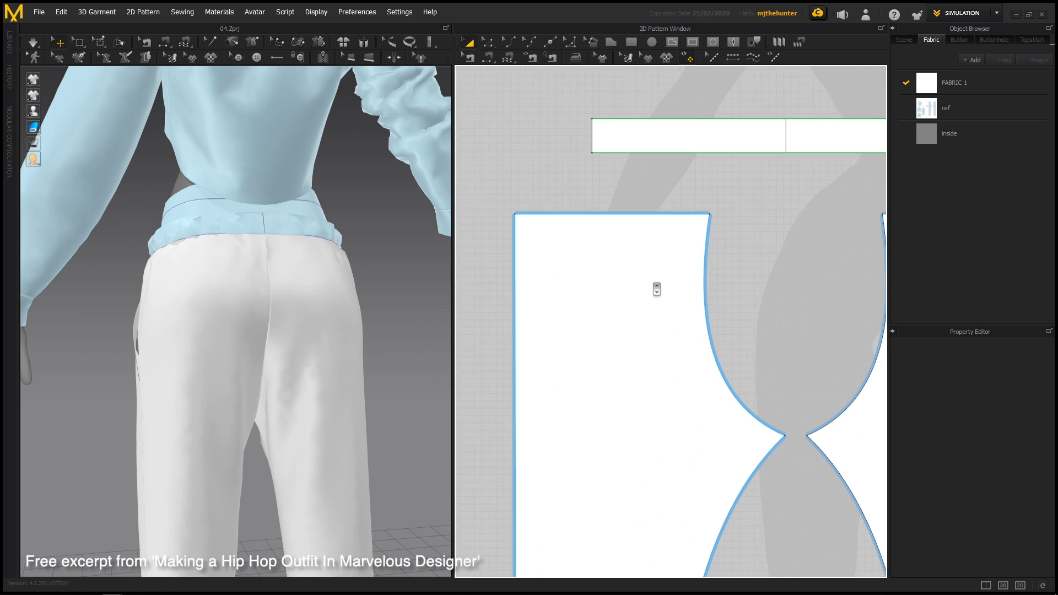
{"action": "left_click", "coordinate": [692, 42]}
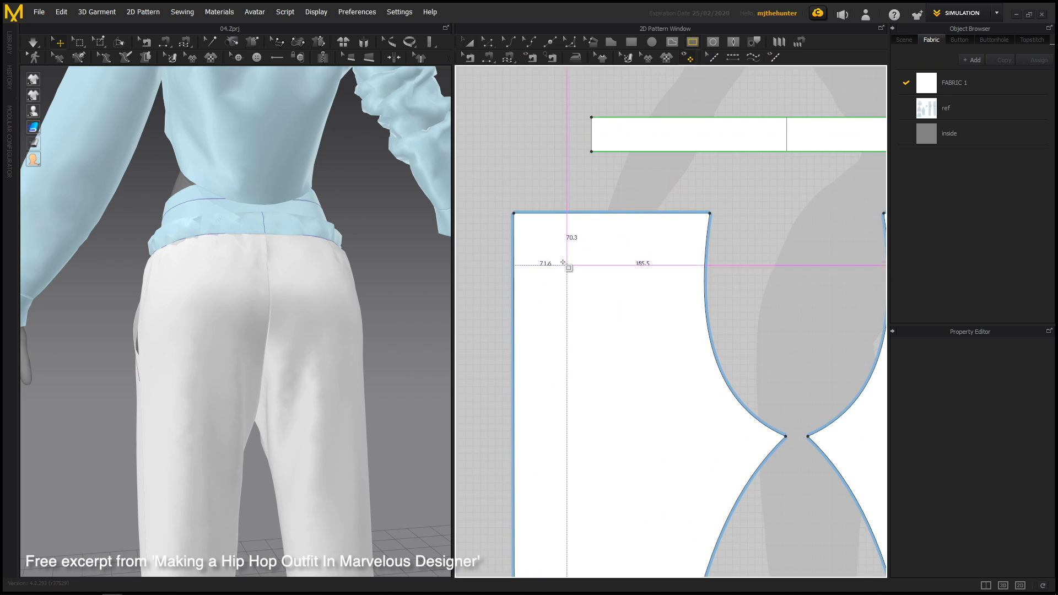
{"action": "left_click_drag", "start_coordinate": [559, 262], "coordinate": [662, 282]}
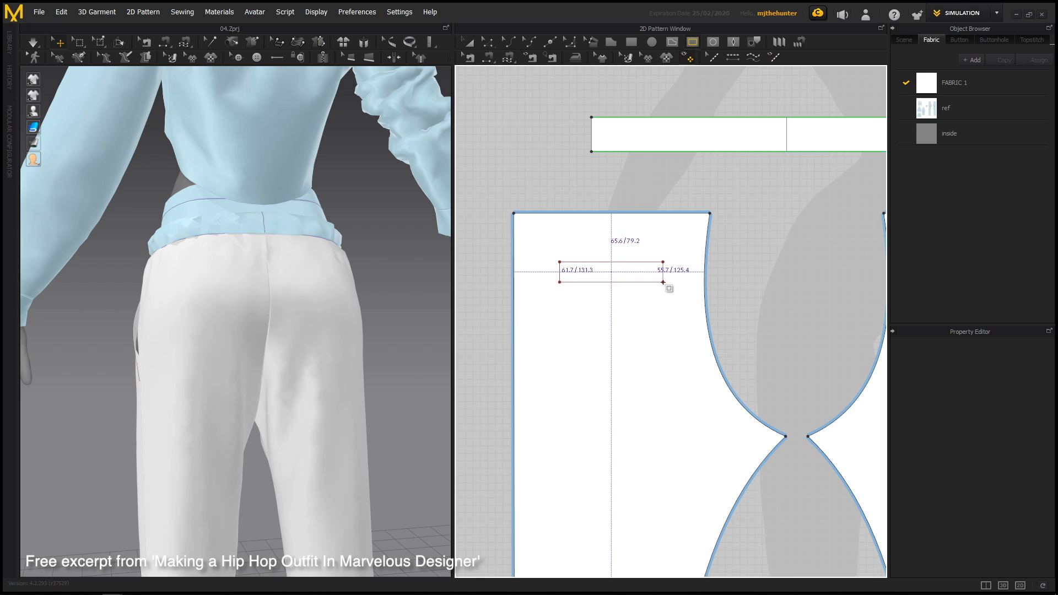
Shorten the back pocket rectangle to about 128 mm by moving its outer short edge inward
{"action": "right_click_drag", "start_coordinate": [357, 286], "coordinate": [319, 312]}
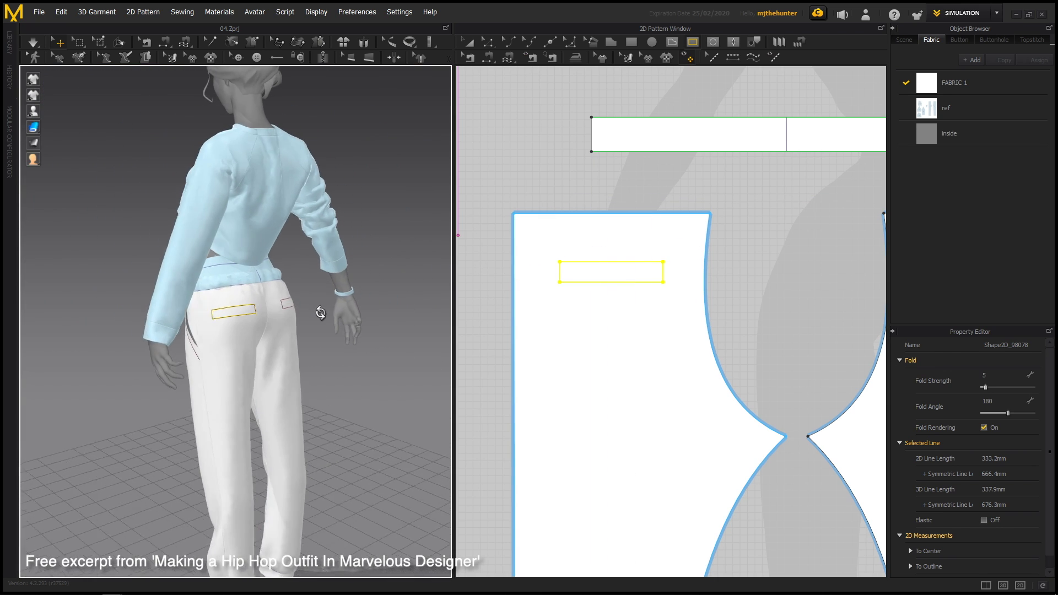
{"action": "scroll", "coordinate": [239, 323], "scroll_direction": "up", "scroll_amount": 3}
{"action": "right_click_drag", "start_coordinate": [239, 322], "coordinate": [283, 337]}
{"action": "key", "text": "z"}
{"action": "left_click", "coordinate": [548, 188]}
{"action": "left_click", "coordinate": [559, 271]}
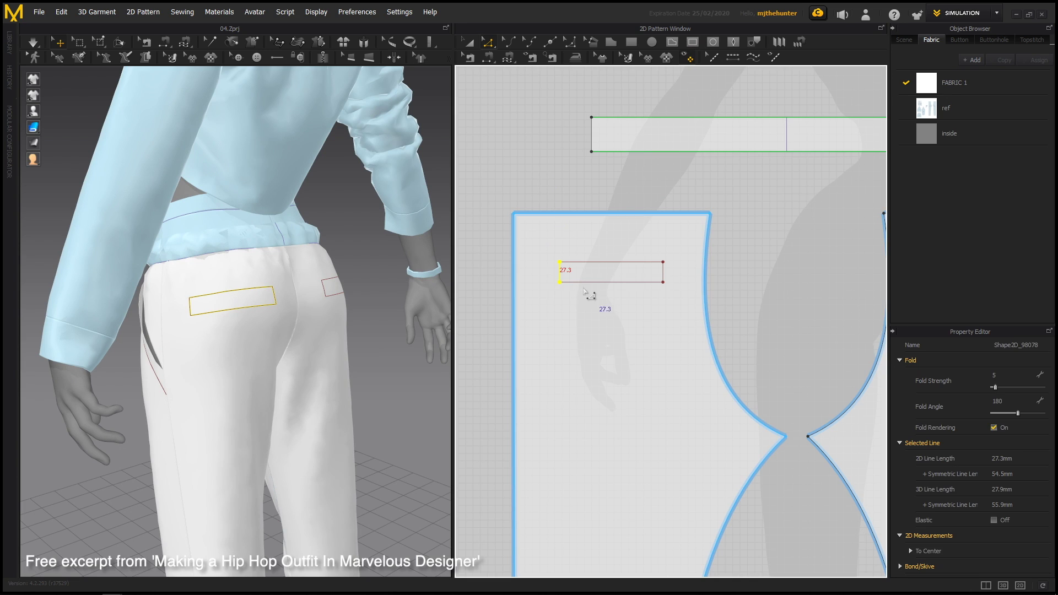
{"action": "left_click_drag", "start_coordinate": [560, 282], "coordinate": [544, 298]}
{"action": "right_click_drag", "start_coordinate": [406, 308], "coordinate": [330, 302]}
Raise the lower long edge of the back pocket rectangle to make it about 24 mm high
{"action": "scroll", "coordinate": [669, 292], "scroll_direction": "up", "scroll_amount": 2}
{"action": "left_click_drag", "start_coordinate": [671, 254], "coordinate": [523, 292]}
{"action": "scroll", "coordinate": [573, 289], "scroll_direction": "up", "scroll_amount": 3}
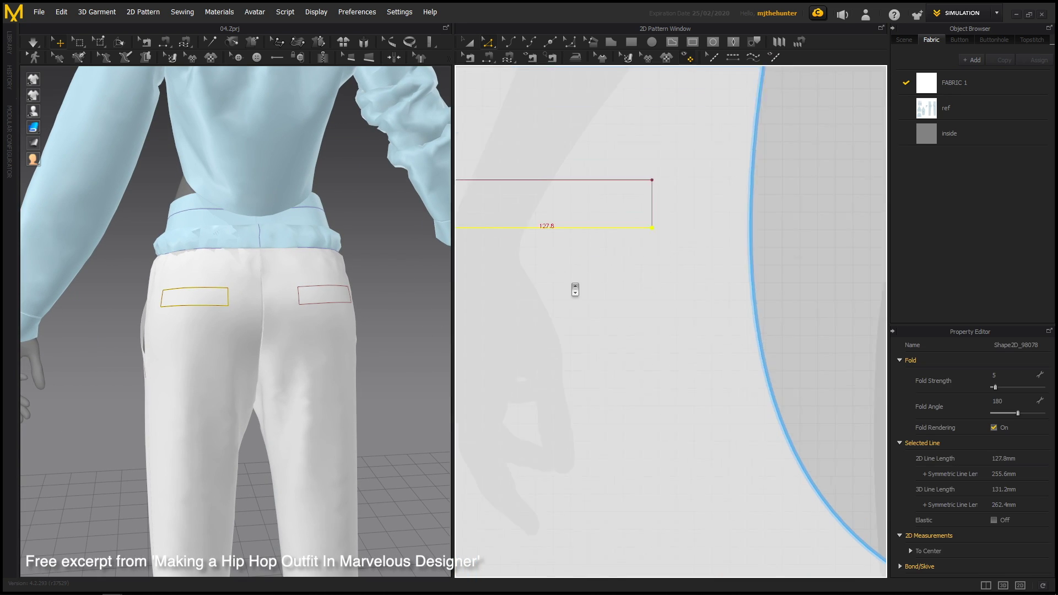
{"action": "left_click_drag", "start_coordinate": [646, 196], "coordinate": [659, 188]}
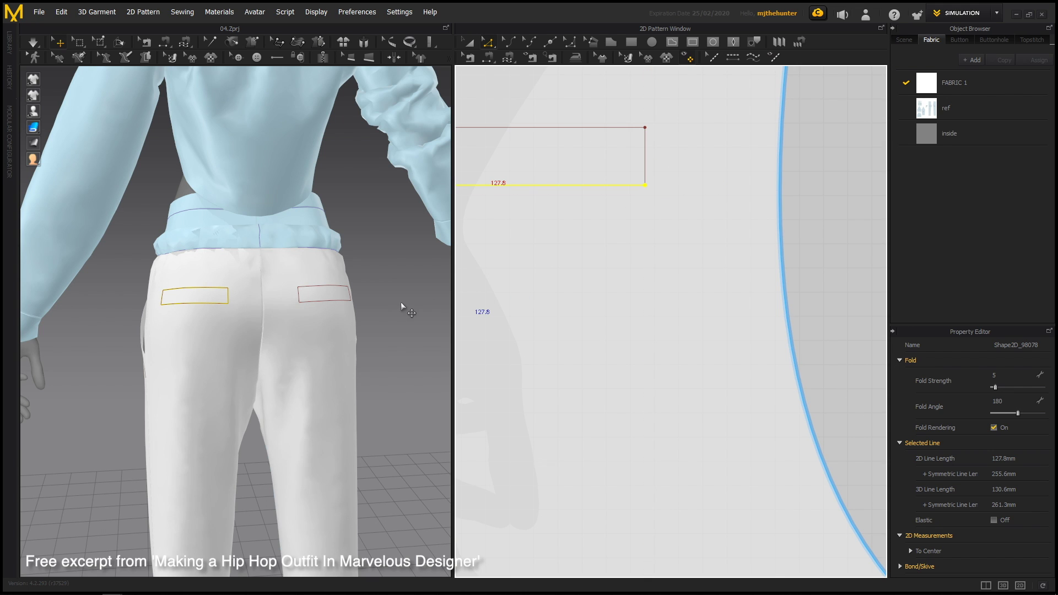
{"action": "left_click", "coordinate": [380, 303]}
Clone the internal rectangle as a separate pattern piece and place it just above the outer waist corner of the back panel
{"action": "right_click_drag", "start_coordinate": [374, 303], "coordinate": [420, 227]}
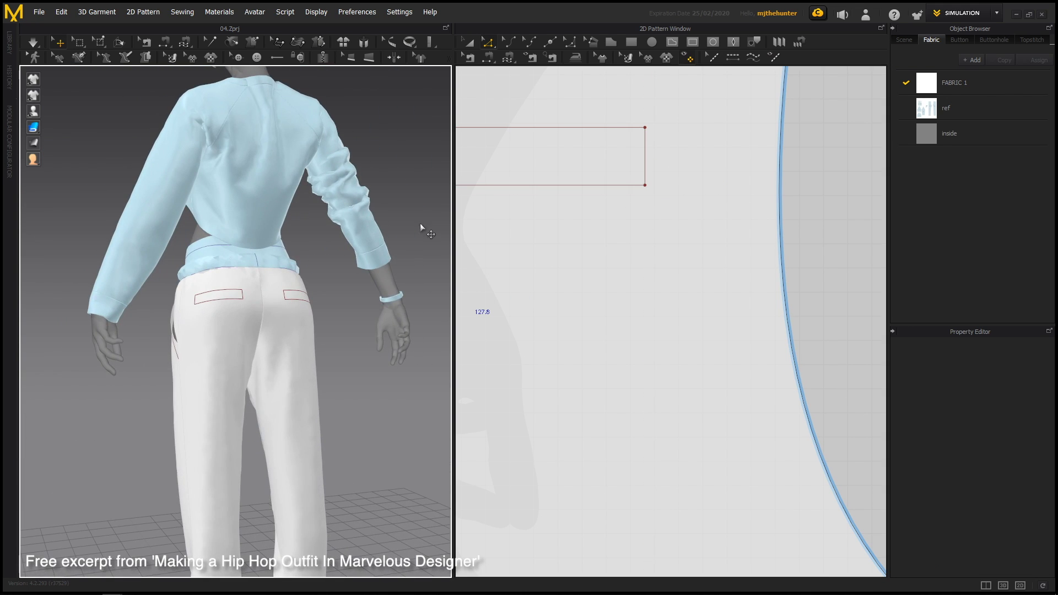
{"action": "scroll", "coordinate": [633, 248], "scroll_direction": "down", "scroll_amount": 4}
{"action": "scroll", "coordinate": [634, 248], "scroll_direction": "up", "scroll_amount": 1}
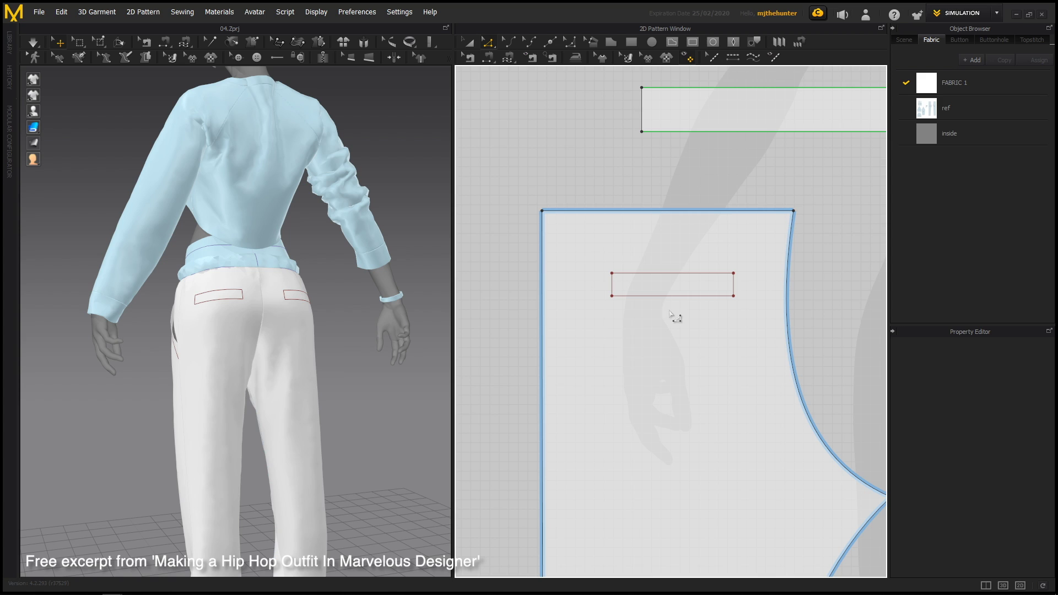
{"action": "scroll", "coordinate": [354, 315], "scroll_direction": "up", "scroll_amount": 2}
{"action": "right_click_drag", "start_coordinate": [354, 315], "coordinate": [362, 354]}
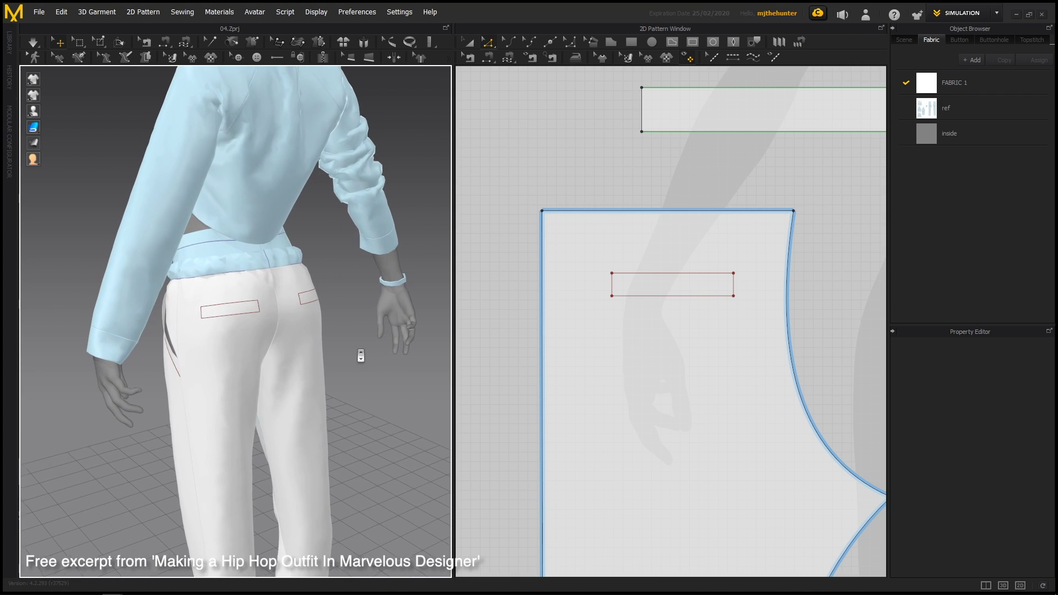
{"action": "middle_click_drag", "start_coordinate": [653, 283], "coordinate": [667, 269]}
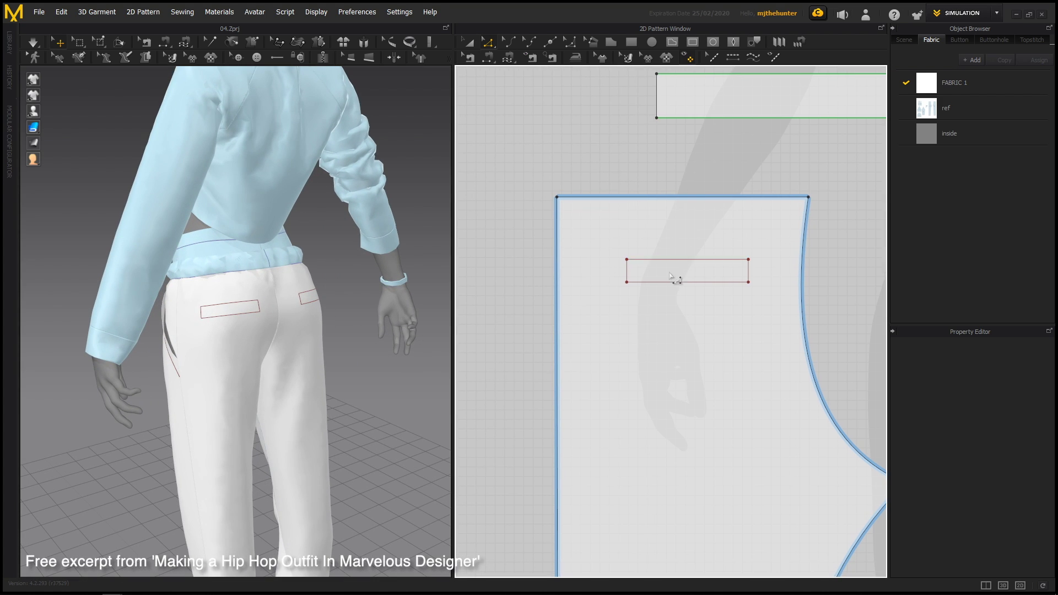
{"action": "key", "text": "a"}
{"action": "left_click_drag", "start_coordinate": [603, 241], "coordinate": [787, 325]}
{"action": "key", "text": "z"}
{"action": "key", "text": "a"}
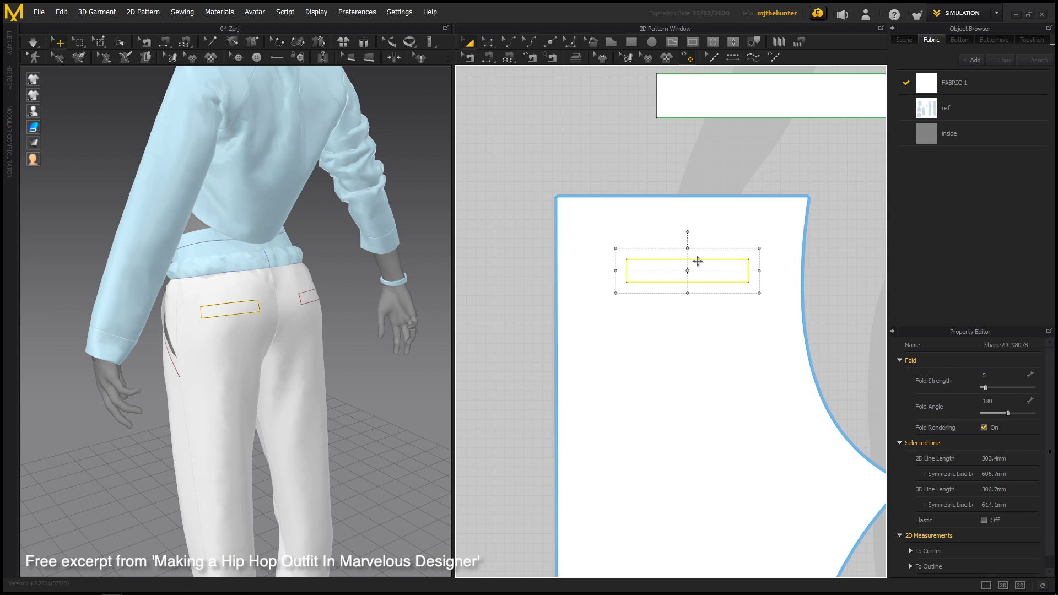
{"action": "key", "text": "z"}
{"action": "right_click", "coordinate": [698, 261]}
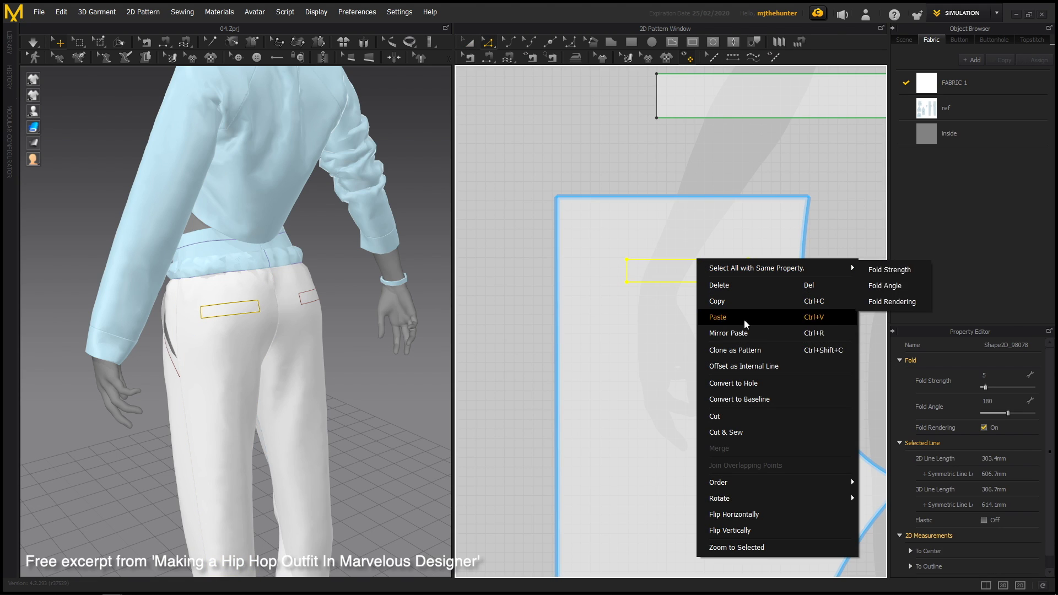
{"action": "left_click", "coordinate": [750, 354]}
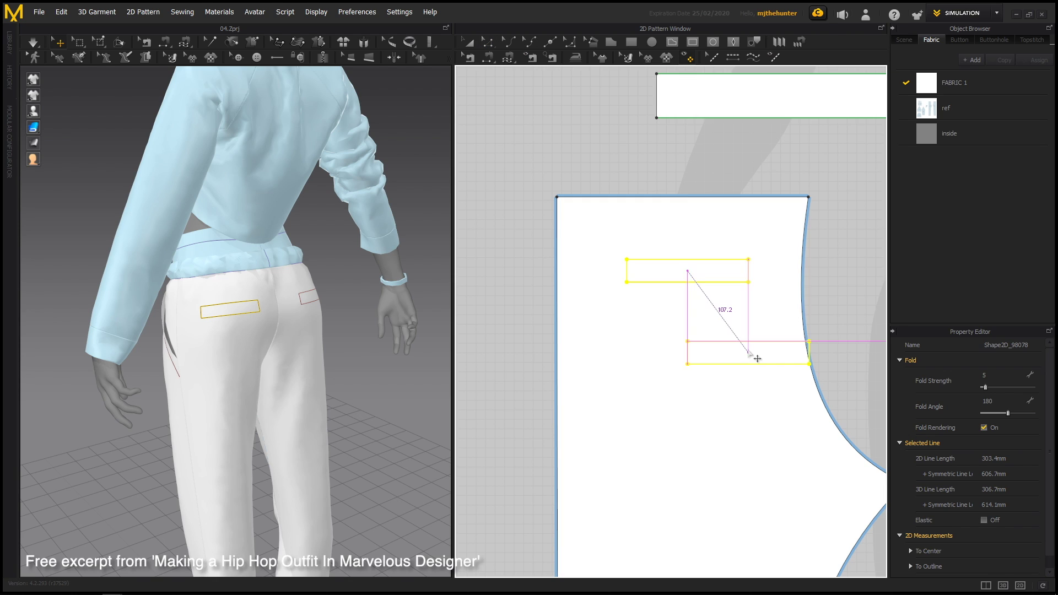
{"action": "left_click", "coordinate": [555, 179]}
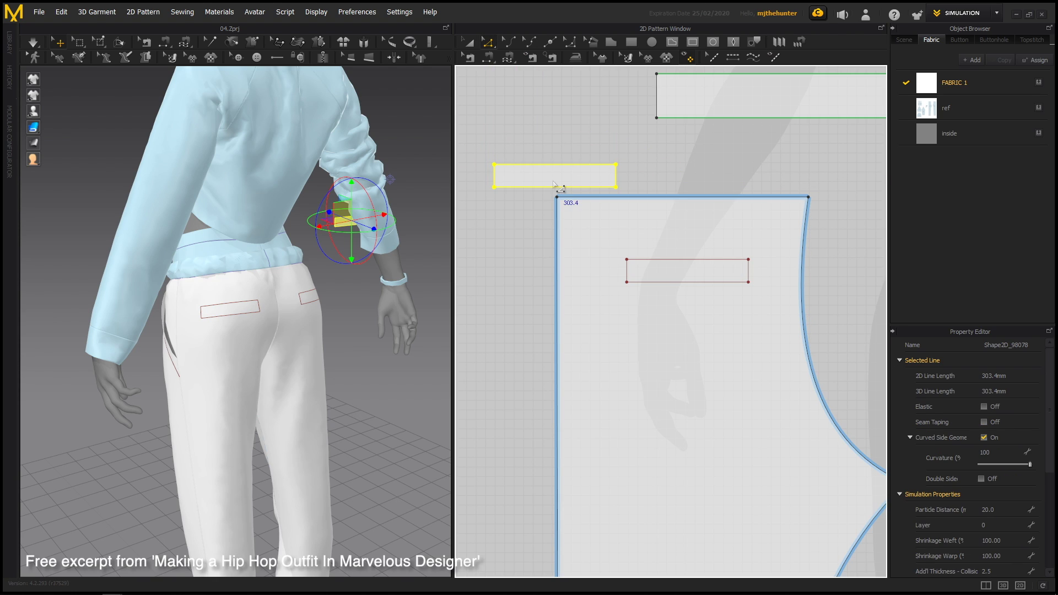
Move the cloned strip in 3D from beside the avatar's forearm to the pocket rectangle on the back of the pants
{"action": "middle_click_drag", "start_coordinate": [566, 160], "coordinate": [664, 205]}
{"action": "left_click", "coordinate": [613, 172]}
{"action": "key", "text": "a"}
{"action": "scroll", "coordinate": [534, 243], "scroll_direction": "down", "scroll_amount": 1}
{"action": "right_click_drag", "start_coordinate": [287, 298], "coordinate": [372, 289]}
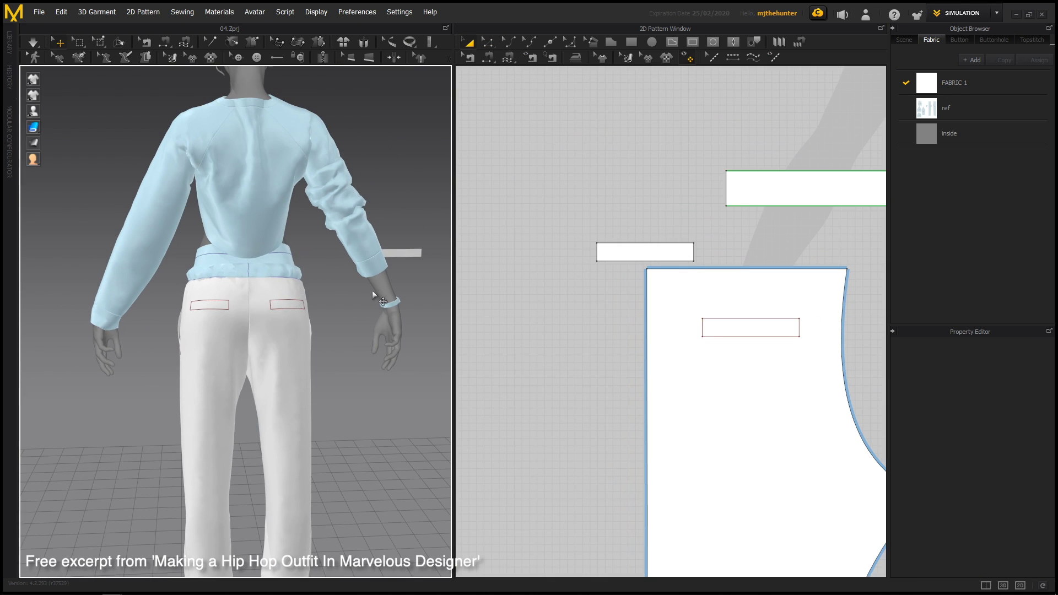
{"action": "left_click", "coordinate": [621, 249]}
{"action": "right_click_drag", "start_coordinate": [423, 268], "coordinate": [373, 274]}
{"action": "left_click_drag", "start_coordinate": [368, 261], "coordinate": [190, 341]}
{"action": "right_click_drag", "start_coordinate": [242, 380], "coordinate": [231, 292]}
{"action": "scroll", "coordinate": [302, 299], "scroll_direction": "up", "scroll_amount": 5}
{"action": "scroll", "coordinate": [302, 300], "scroll_direction": "down", "scroll_amount": 5}
{"action": "middle_click_drag", "start_coordinate": [240, 362], "coordinate": [236, 266]}
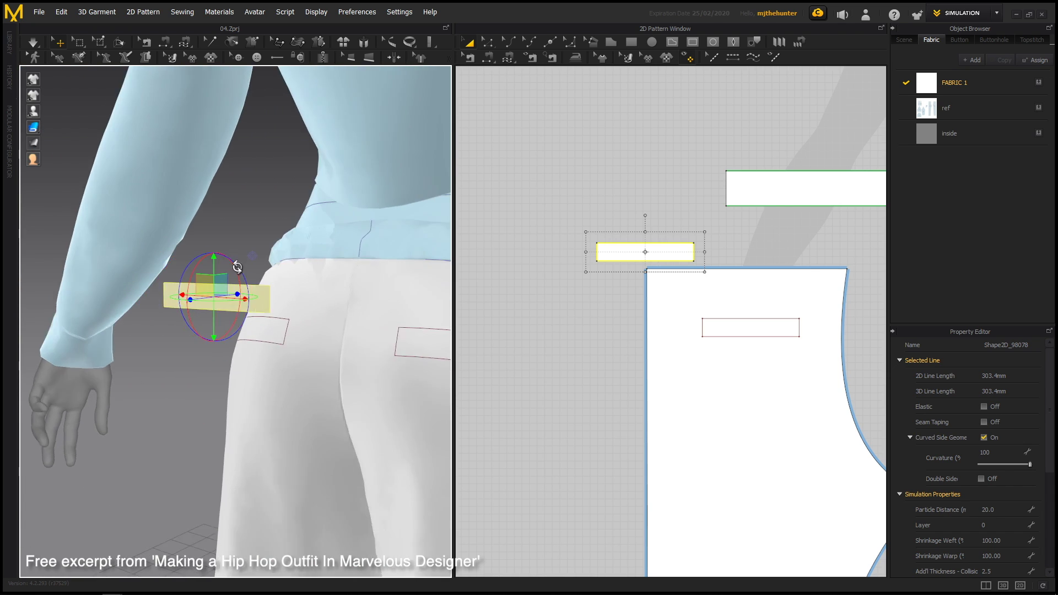
{"action": "mouse_move", "coordinate": [236, 266]}
{"action": "right_mouse_down"}
{"action": "mouse_move", "coordinate": [299, 322]}
{"action": "mouse_move", "coordinate": [322, 316]}
{"action": "mouse_move", "coordinate": [280, 268]}
{"action": "mouse_move", "coordinate": [243, 263]}
{"action": "right_mouse_up"}
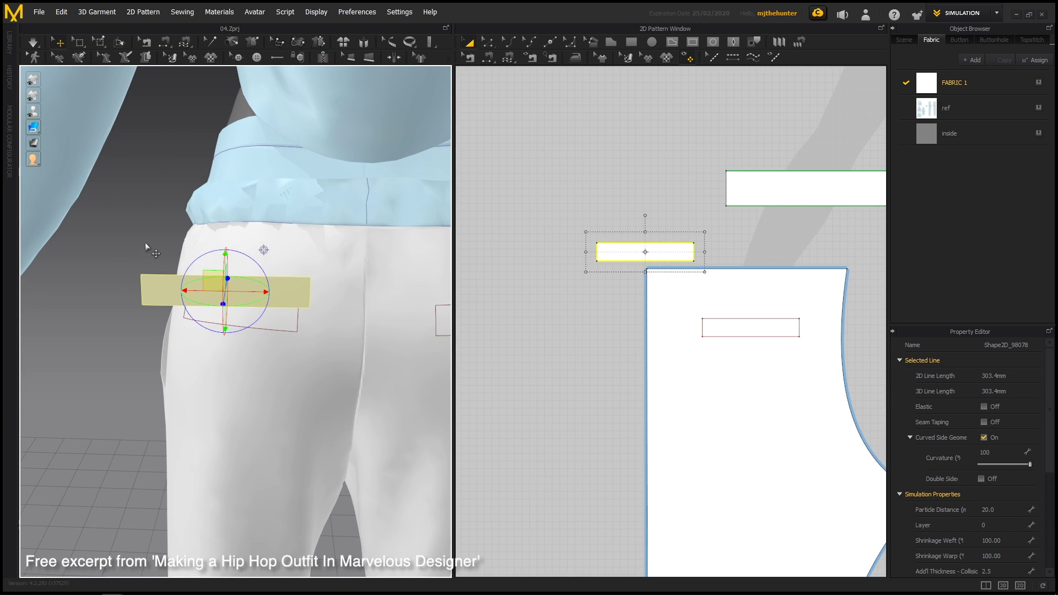
Unfold the cloned strip along its upper long edge to double its height
{"action": "key", "text": "z"}
{"action": "scroll", "coordinate": [133, 243], "scroll_direction": "up", "scroll_amount": 1}
{"action": "scroll", "coordinate": [634, 226], "scroll_direction": "up", "scroll_amount": 2}
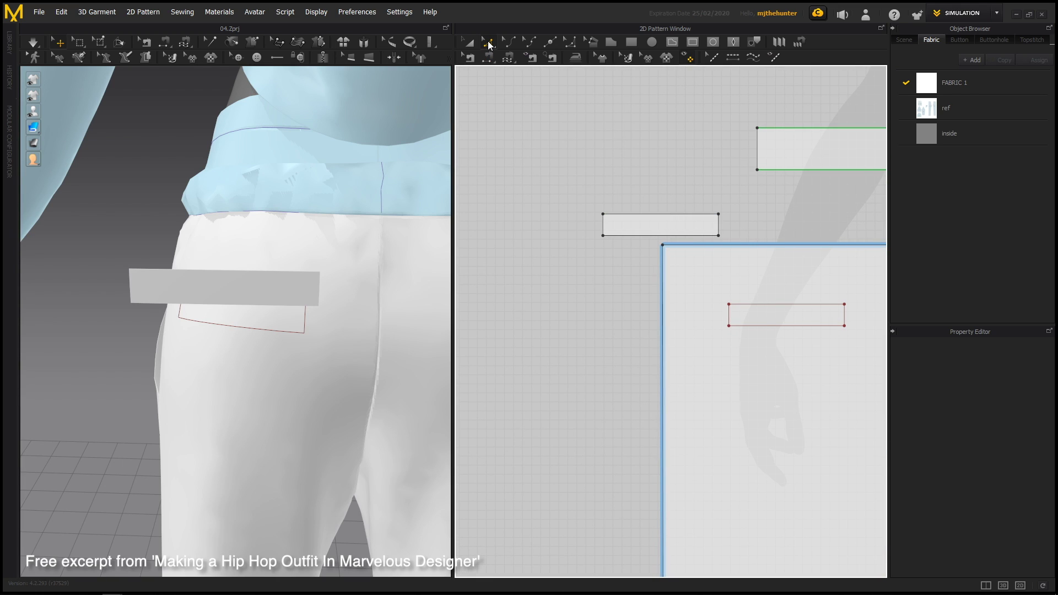
{"action": "right_click", "coordinate": [652, 214]}
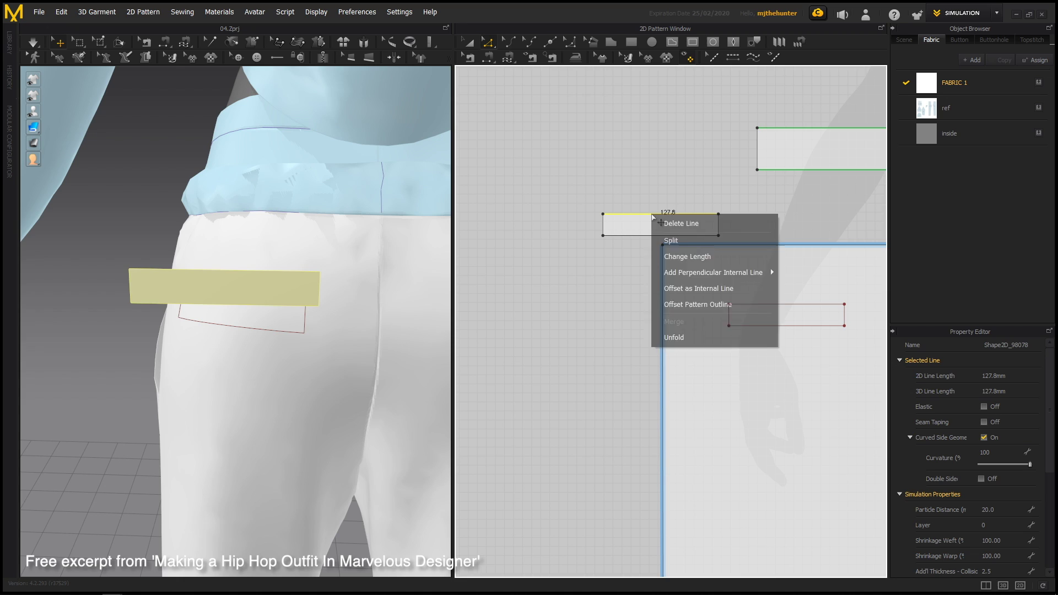
{"action": "left_click", "coordinate": [675, 337]}
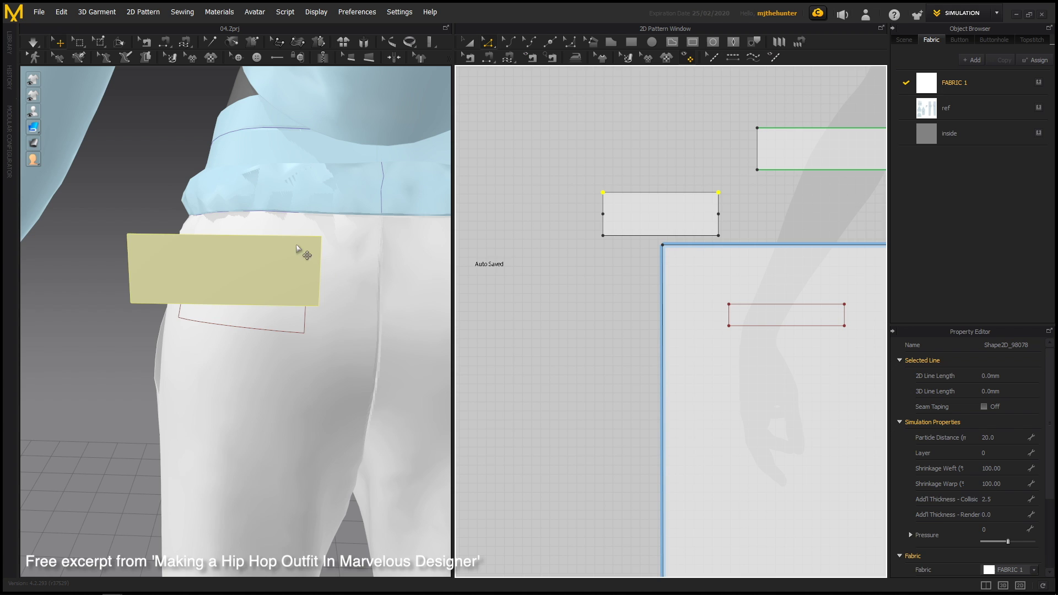
{"action": "scroll", "coordinate": [615, 198], "scroll_direction": "up", "scroll_amount": 1}
{"action": "right_click_drag", "start_coordinate": [263, 273], "coordinate": [342, 263]}
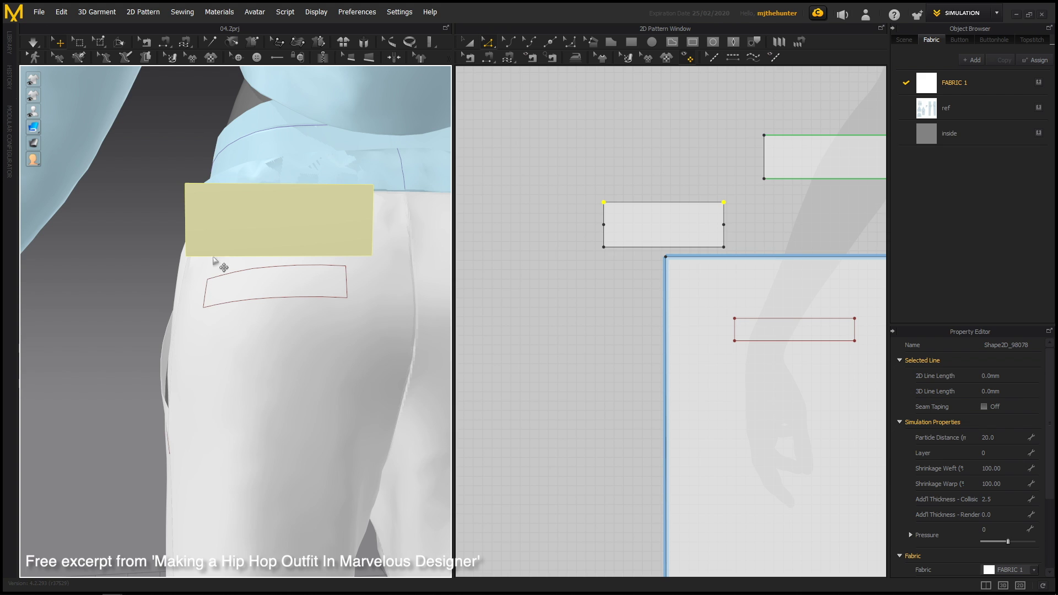
Examine the unfolded strip's position over the back pocket outline from several angles in 3D
{"action": "right_click_drag", "start_coordinate": [195, 208], "coordinate": [342, 210]}
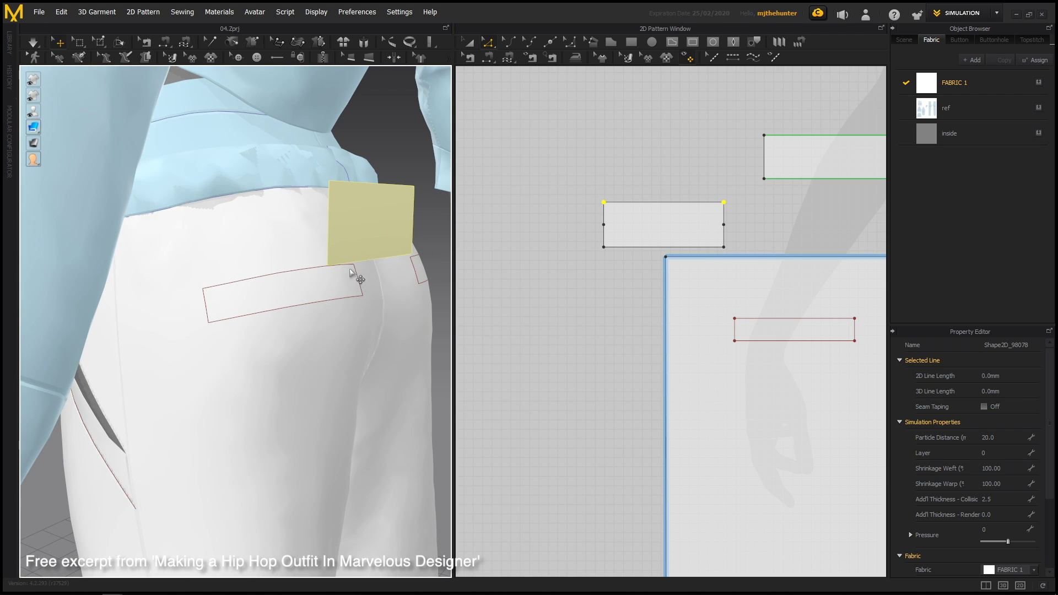
{"action": "right_click_drag", "start_coordinate": [351, 272], "coordinate": [338, 299]}
{"action": "left_click", "coordinate": [111, 189]}
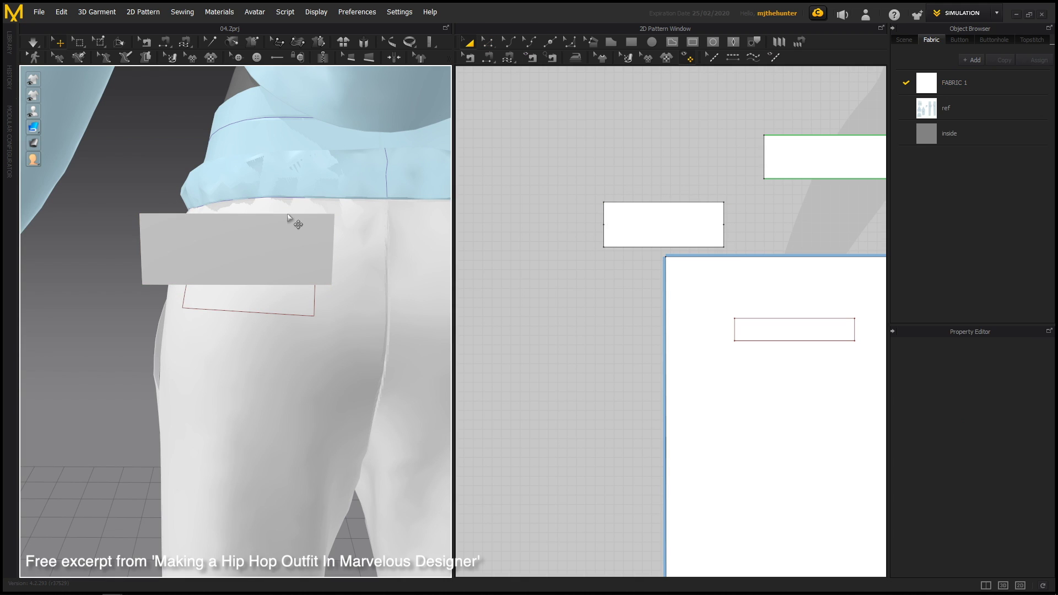
{"action": "scroll", "coordinate": [287, 215], "scroll_direction": "down", "scroll_amount": 2}
{"action": "left_click", "coordinate": [236, 220]}
{"action": "key", "text": "f"}
{"action": "scroll", "coordinate": [322, 293], "scroll_direction": "up", "scroll_amount": 4}
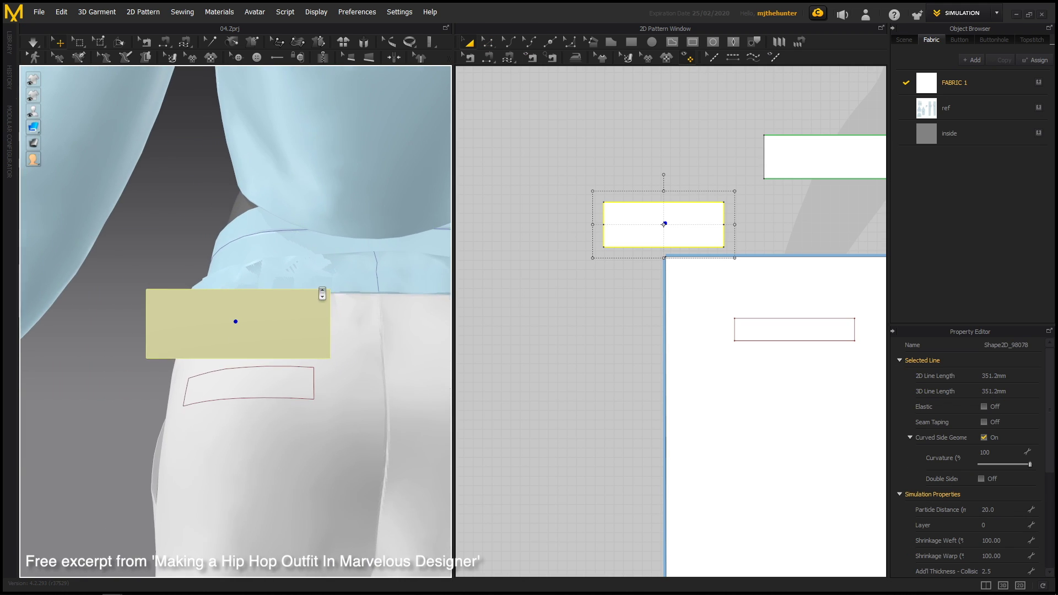
{"action": "right_click_drag", "start_coordinate": [322, 293], "coordinate": [274, 295]}
Move both long waistband pieces higher above the back panels in the 2D layout to free space
{"action": "right_click_drag", "start_coordinate": [628, 212], "coordinate": [539, 207]}
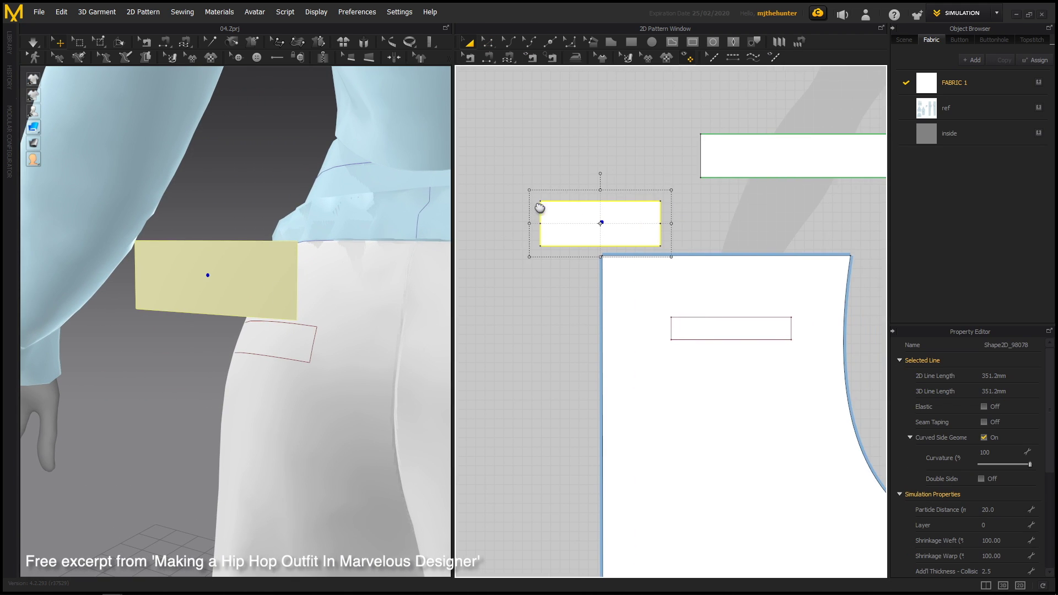
{"action": "scroll", "coordinate": [621, 142], "scroll_direction": "down", "scroll_amount": 5}
{"action": "scroll", "coordinate": [682, 246], "scroll_direction": "up", "scroll_amount": 4}
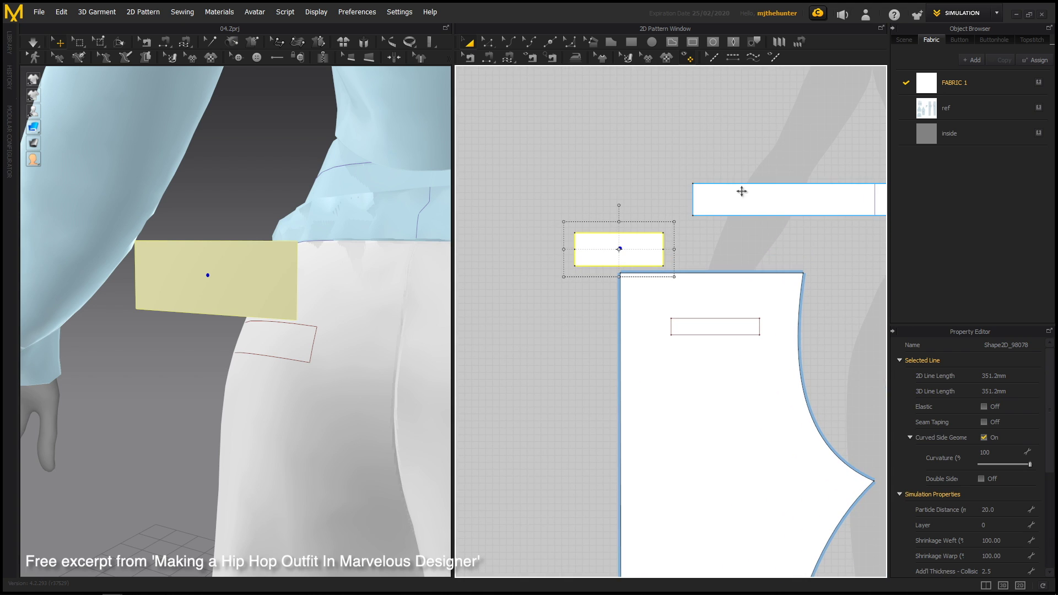
{"action": "scroll", "coordinate": [741, 191], "scroll_direction": "down", "scroll_amount": 4}
{"action": "middle_click_drag", "start_coordinate": [687, 196], "coordinate": [525, 196]}
{"action": "left_click_drag", "start_coordinate": [857, 235], "coordinate": [502, 277]}
{"action": "left_click_drag", "start_coordinate": [564, 266], "coordinate": [573, 243]}
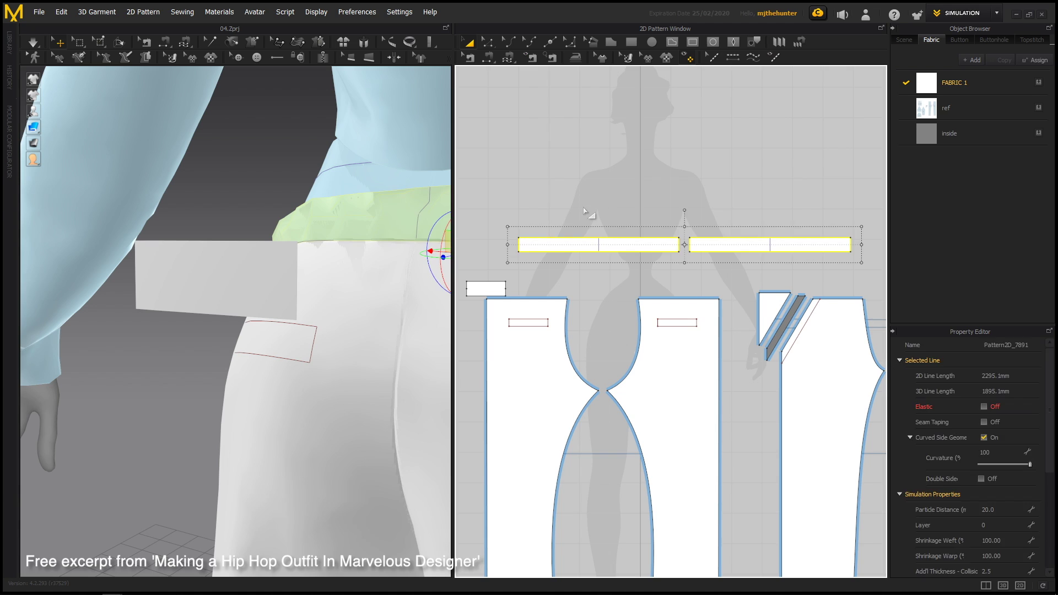
{"action": "left_click", "coordinate": [588, 213]}
Move the unfolded strip in 2D so it sits directly above the back panel's pocket rectangle, aligned with its sides
{"action": "middle_click_drag", "start_coordinate": [553, 228], "coordinate": [640, 218]}
{"action": "scroll", "coordinate": [645, 217], "scroll_direction": "up", "scroll_amount": 1}
{"action": "middle_click_drag", "start_coordinate": [574, 273], "coordinate": [620, 263]}
{"action": "scroll", "coordinate": [620, 263], "scroll_direction": "up", "scroll_amount": 2}
{"action": "left_click_drag", "start_coordinate": [637, 231], "coordinate": [741, 228]}
{"action": "left_click", "coordinate": [765, 177]}
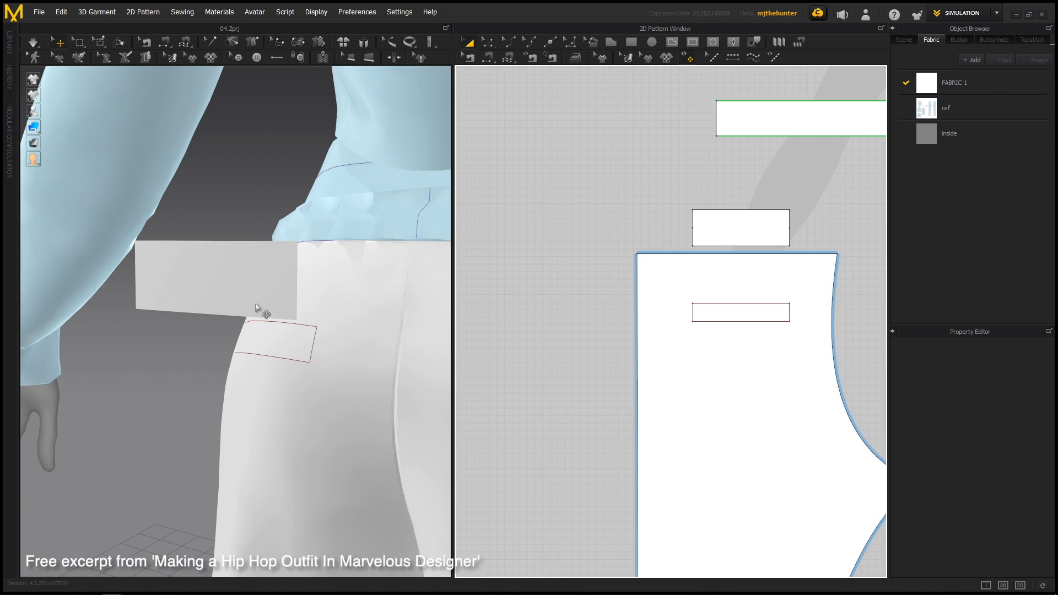
Sew the strip's lower long edge to the lower long edge of the back pocket rectangle using segment sewing
{"action": "right_click_drag", "start_coordinate": [256, 307], "coordinate": [391, 280]}
{"action": "middle_click_drag", "start_coordinate": [349, 275], "coordinate": [321, 264]}
{"action": "scroll", "coordinate": [616, 209], "scroll_direction": "up", "scroll_amount": 1}
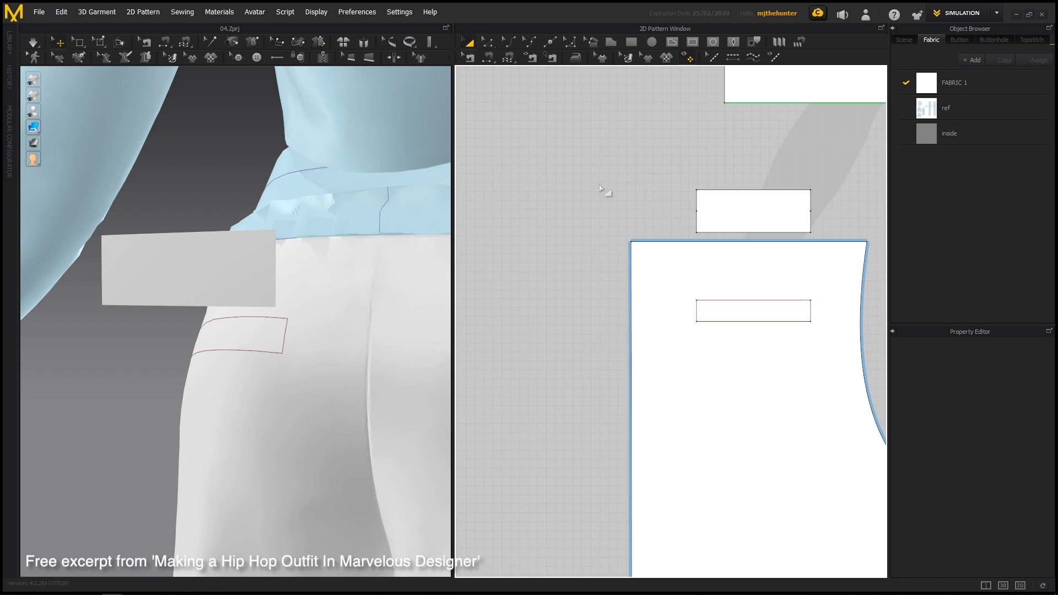
{"action": "key", "text": "n"}
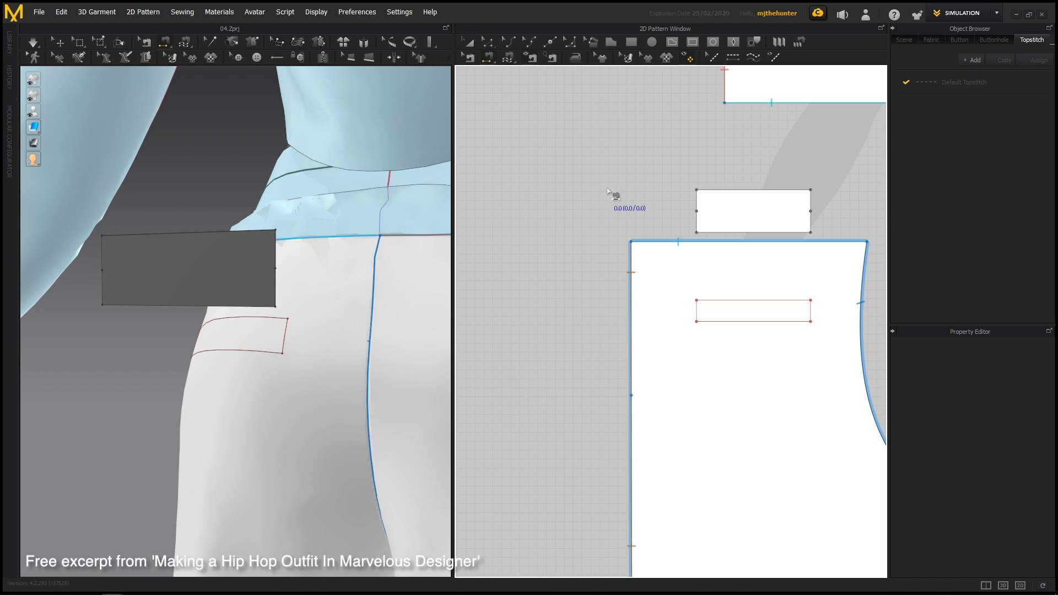
{"action": "left_click", "coordinate": [719, 236]}
{"action": "left_click", "coordinate": [717, 323]}
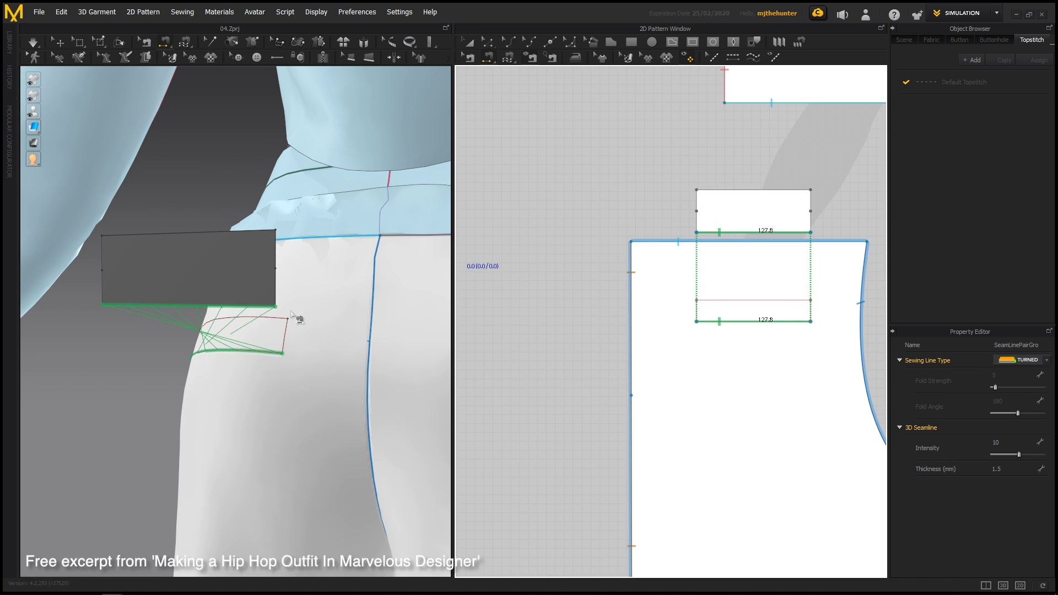
Flip the strip around in 3D behind the pants so its seam lines to the pocket rectangle do not cross
{"action": "right_click_drag", "start_coordinate": [259, 292], "coordinate": [218, 300]}
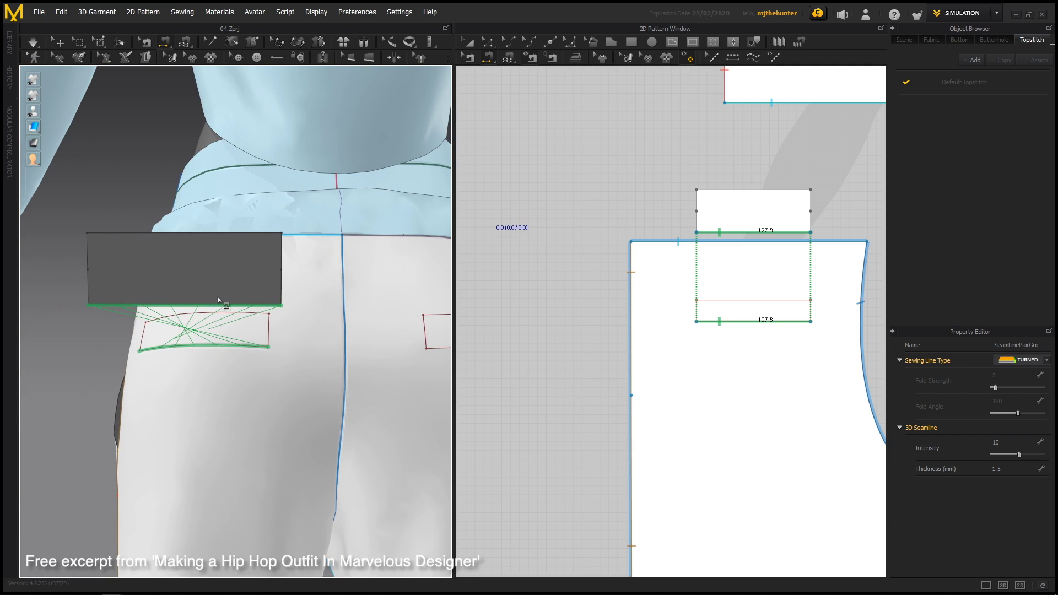
{"action": "left_click", "coordinate": [176, 266]}
{"action": "right_click_drag", "start_coordinate": [175, 266], "coordinate": [136, 244]}
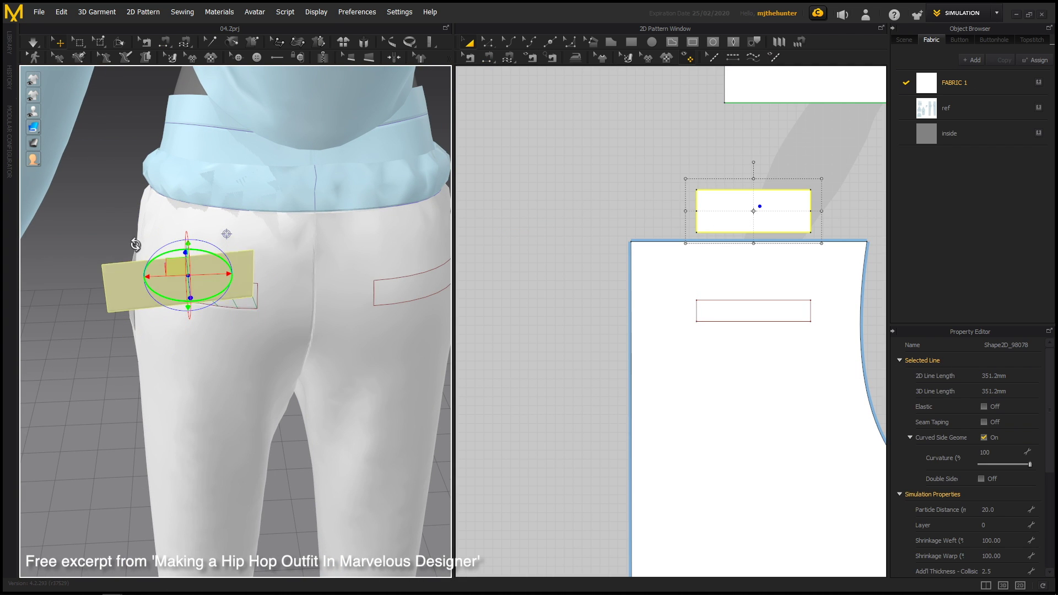
{"action": "left_click_drag", "start_coordinate": [135, 244], "coordinate": [141, 239]}
{"action": "left_click", "coordinate": [118, 247]}
Inspect the waist and slanted side pocket from the front and side under another garment surface display, and restore the previous display
{"action": "right_click_drag", "start_coordinate": [114, 270], "coordinate": [330, 234]}
{"action": "middle_click_drag", "start_coordinate": [331, 234], "coordinate": [297, 230]}
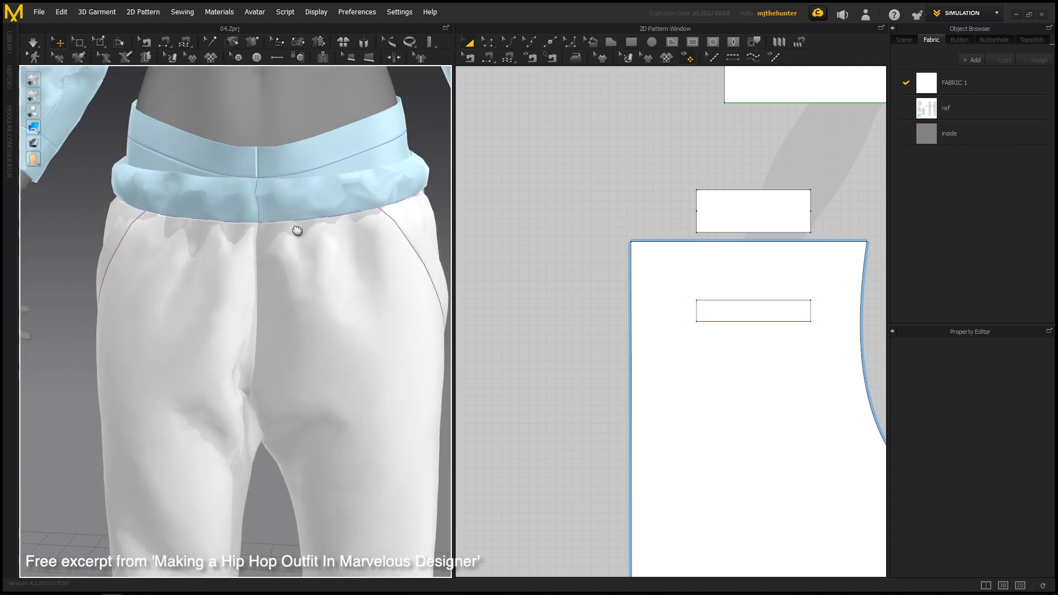
{"action": "right_click_drag", "start_coordinate": [297, 230], "coordinate": [249, 263]}
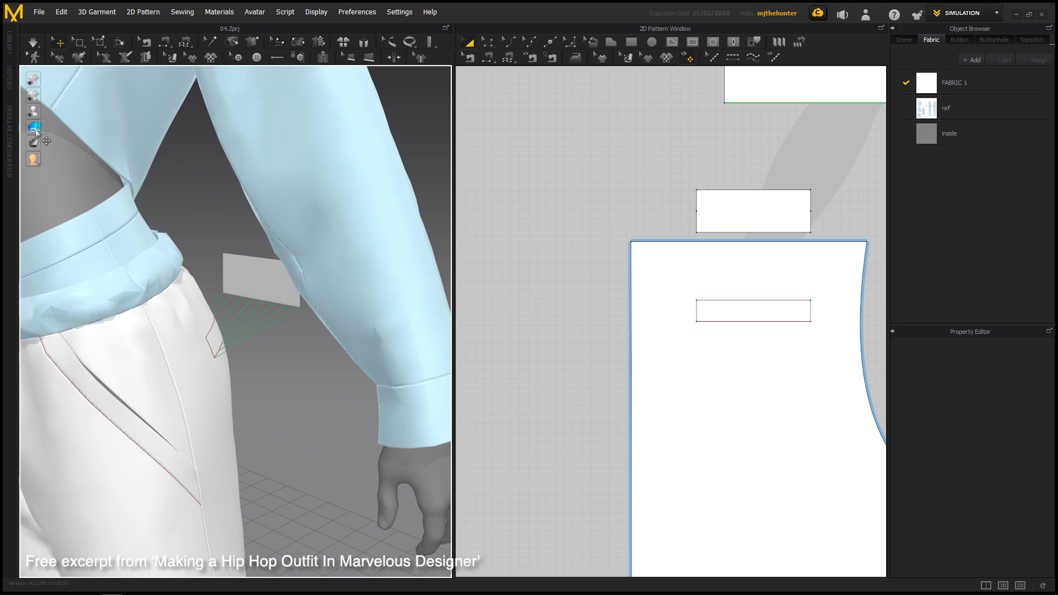
{"action": "left_click", "coordinate": [48, 128]}
{"action": "middle_click_drag", "start_coordinate": [123, 170], "coordinate": [215, 189]}
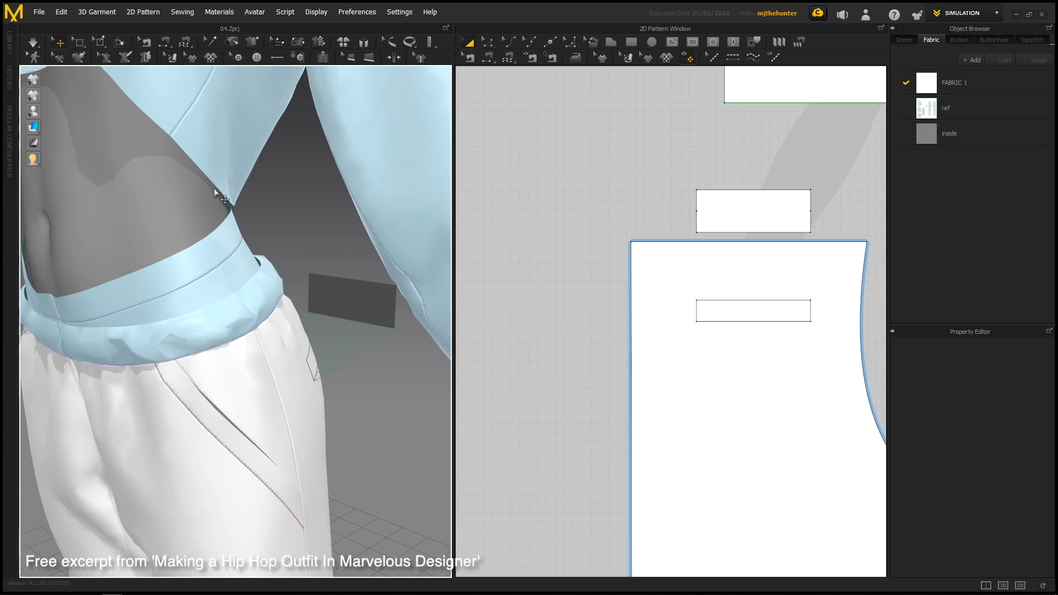
{"action": "right_click_drag", "start_coordinate": [138, 157], "coordinate": [308, 240]}
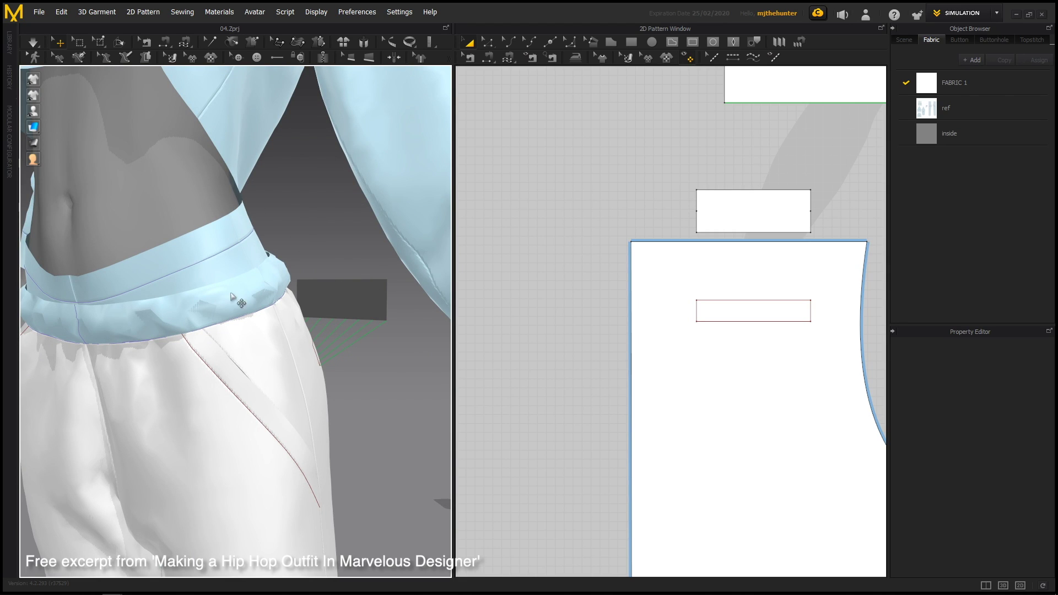
{"action": "right_click_drag", "start_coordinate": [378, 278], "coordinate": [151, 357]}
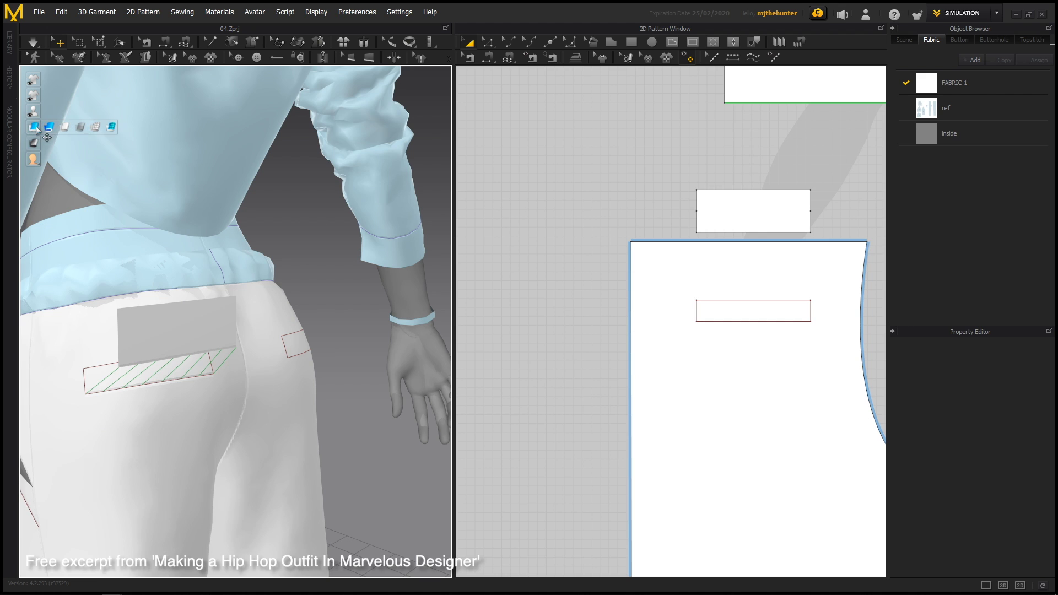
{"action": "left_click", "coordinate": [49, 127]}
Run the simulation to drape the sewn strip over the back pocket outline, and stop it
{"action": "right_click_drag", "start_coordinate": [147, 248], "coordinate": [234, 276]}
{"action": "key", "text": "space"}
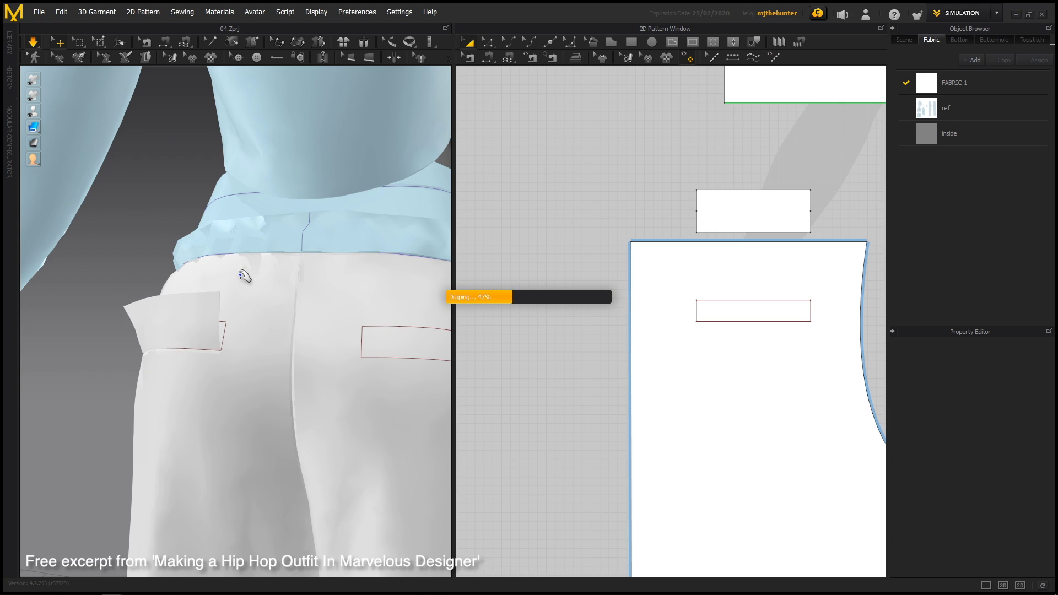
{"action": "right_click_drag", "start_coordinate": [187, 280], "coordinate": [213, 292]}
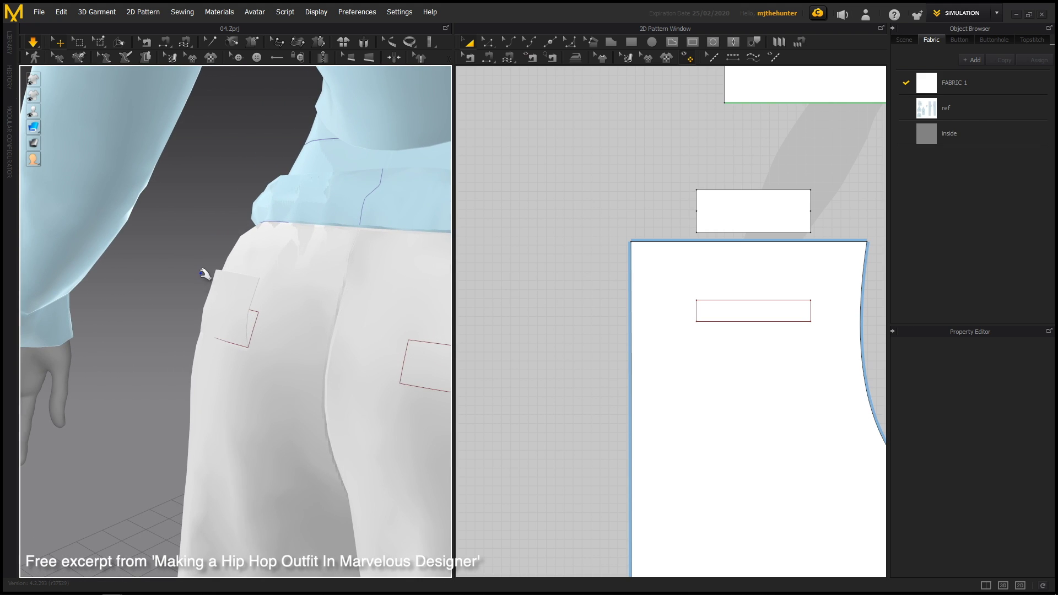
{"action": "key", "text": "space"}
Draw a horizontal internal line across the middle of the strip, joining the midpoints of its short edges
{"action": "scroll", "coordinate": [574, 217], "scroll_direction": "up", "scroll_amount": 3}
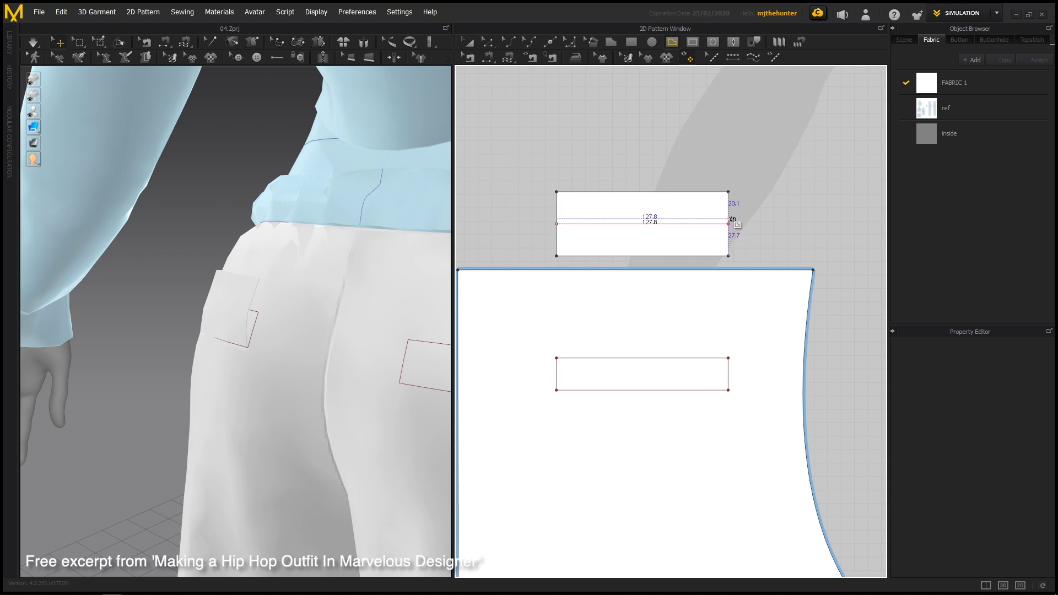
{"action": "left_click", "coordinate": [716, 224]}
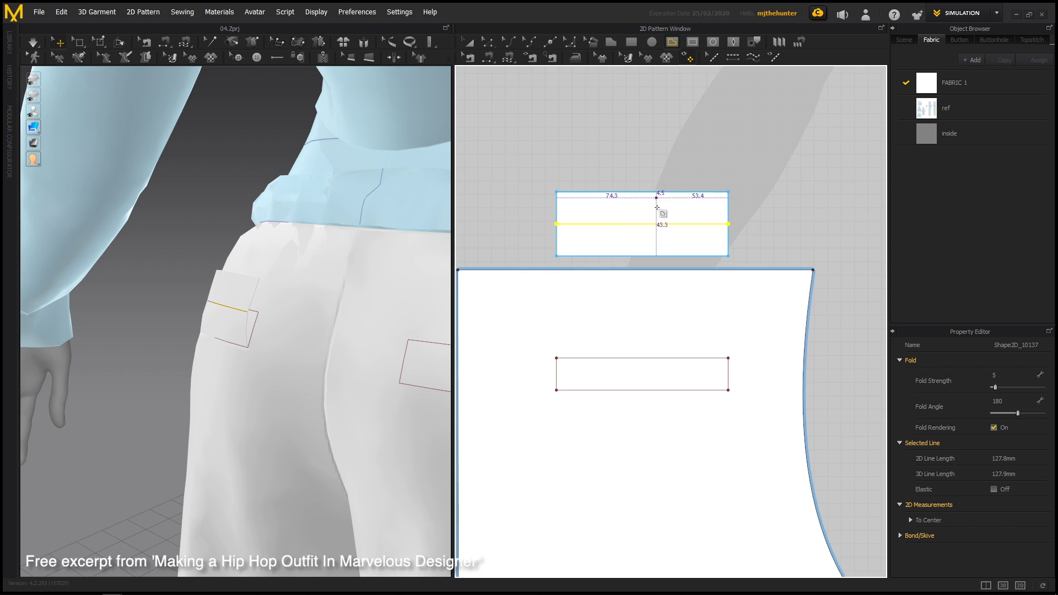
{"action": "key", "text": "z"}
Simulate while pulling the strip outward and down from the back of the pants, and stop the simulation
{"action": "key", "text": "space"}
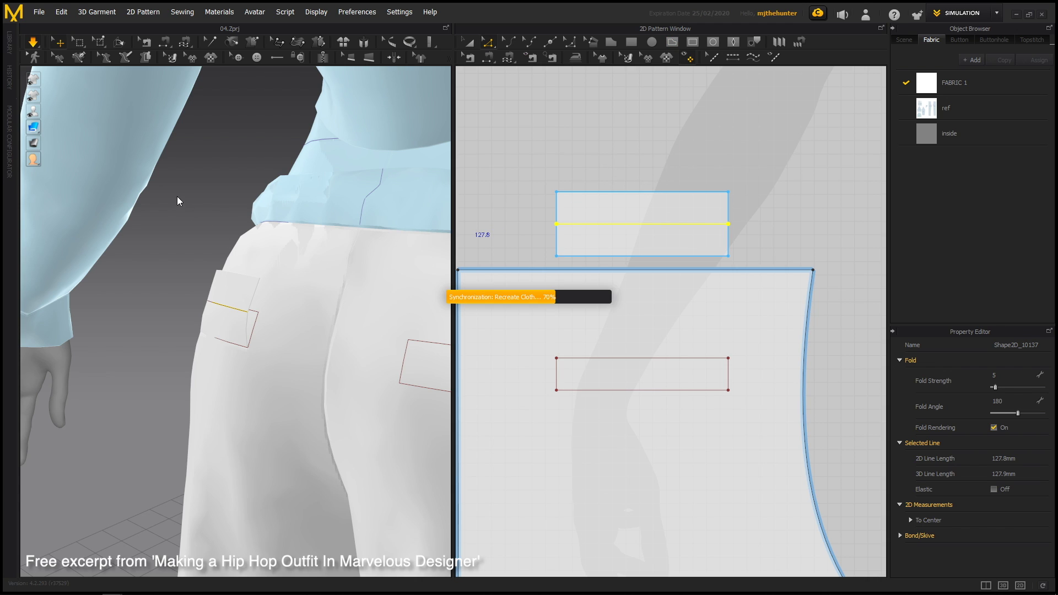
{"action": "left_click", "coordinate": [195, 223]}
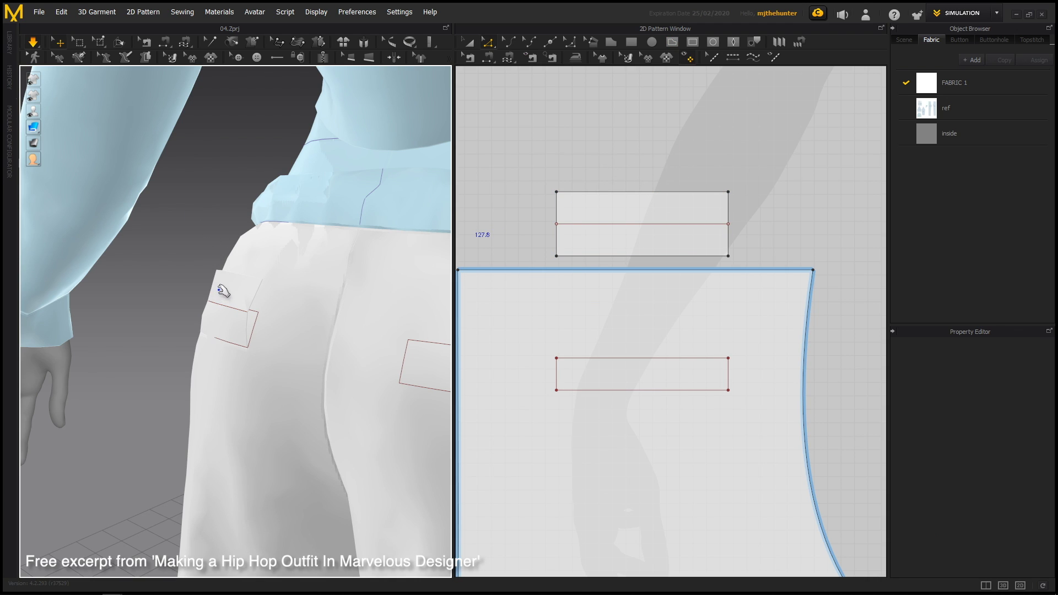
{"action": "left_click", "coordinate": [202, 302]}
{"action": "left_click_drag", "start_coordinate": [186, 309], "coordinate": [168, 352]}
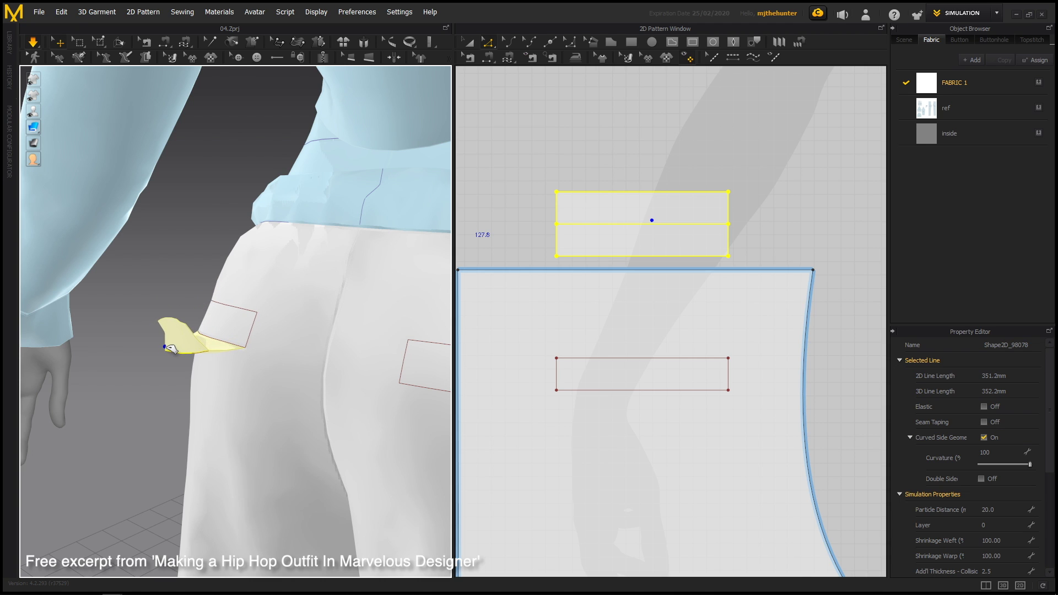
{"action": "key", "text": "space"}
{"action": "left_click", "coordinate": [165, 265]}
Sew the upper half of the strip's outer short edge to its lower half, folding it at the internal line
{"action": "scroll", "coordinate": [179, 269], "scroll_direction": "down", "scroll_amount": 2}
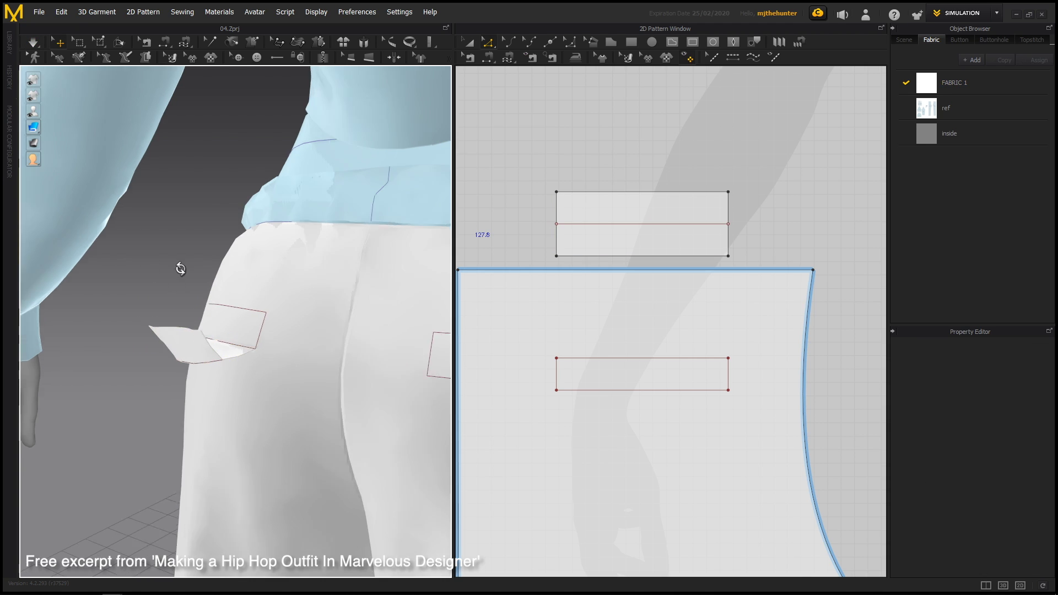
{"action": "right_click_drag", "start_coordinate": [180, 269], "coordinate": [383, 298]}
{"action": "scroll", "coordinate": [292, 300], "scroll_direction": "up", "scroll_amount": 3}
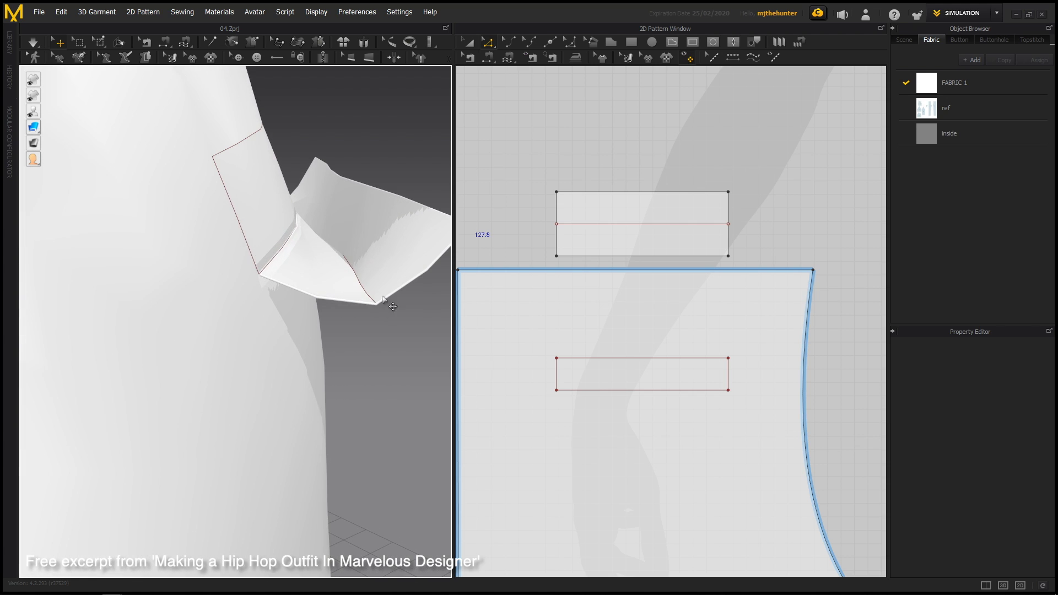
{"action": "middle_click_drag", "start_coordinate": [405, 265], "coordinate": [368, 270]}
{"action": "scroll", "coordinate": [368, 270], "scroll_direction": "down", "scroll_amount": 3}
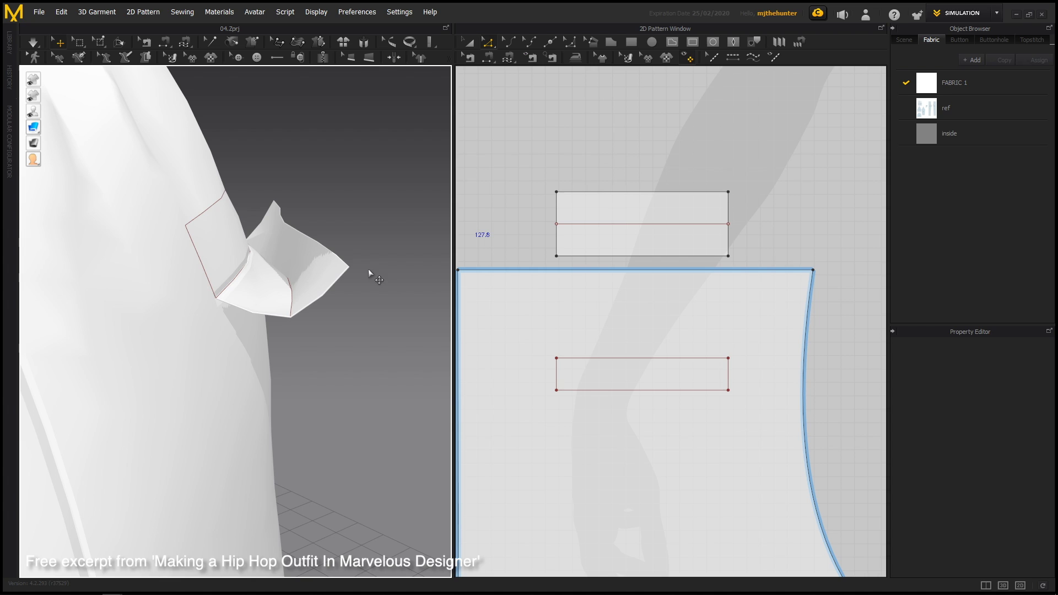
{"action": "right_click_drag", "start_coordinate": [361, 284], "coordinate": [351, 288]}
{"action": "middle_click_drag", "start_coordinate": [486, 224], "coordinate": [509, 225]}
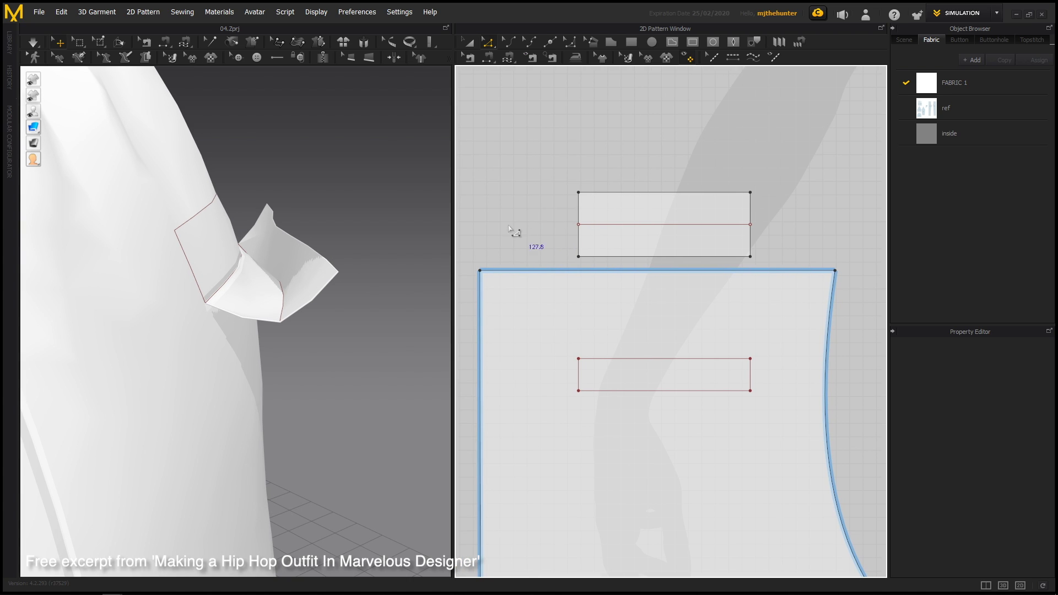
{"action": "key", "text": "n"}
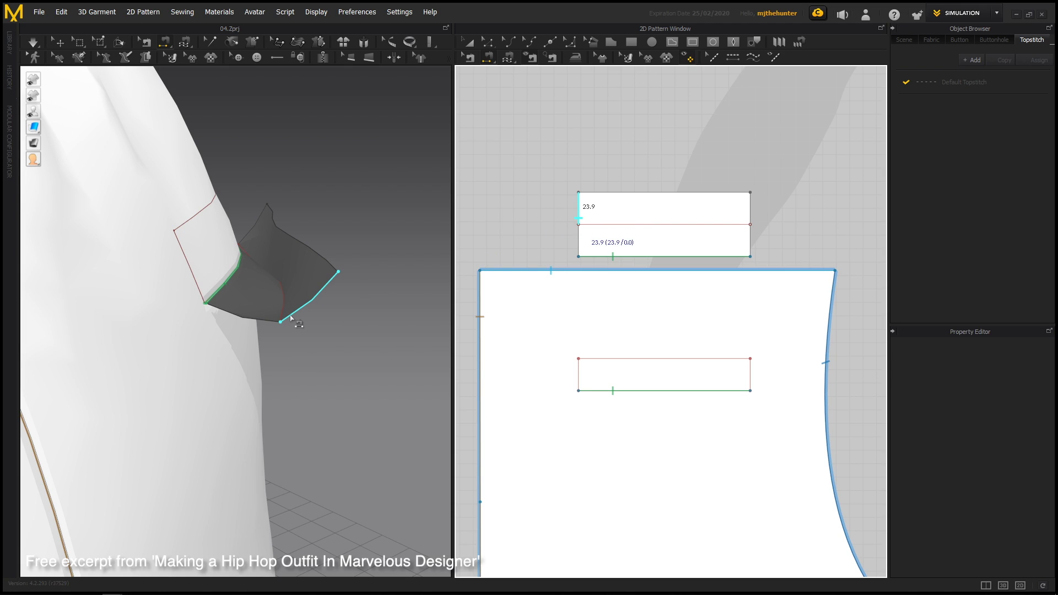
{"action": "left_click", "coordinate": [261, 323]}
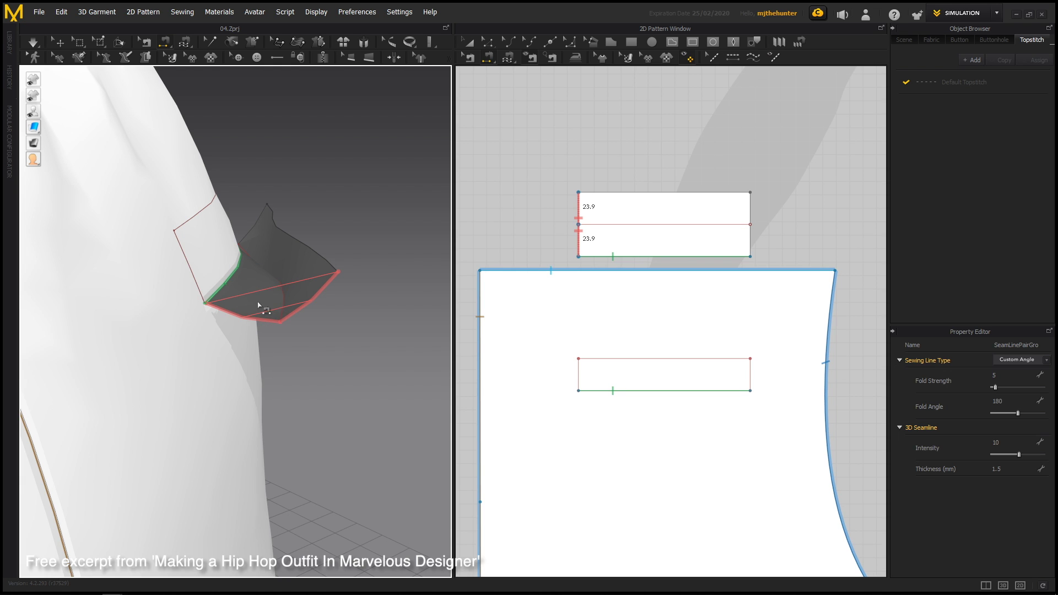
Sew the two halves of the strip's other short edge, nearer the center back, to each other
{"action": "right_click_drag", "start_coordinate": [318, 299], "coordinate": [72, 308]}
{"action": "middle_click_drag", "start_coordinate": [237, 276], "coordinate": [395, 315]}
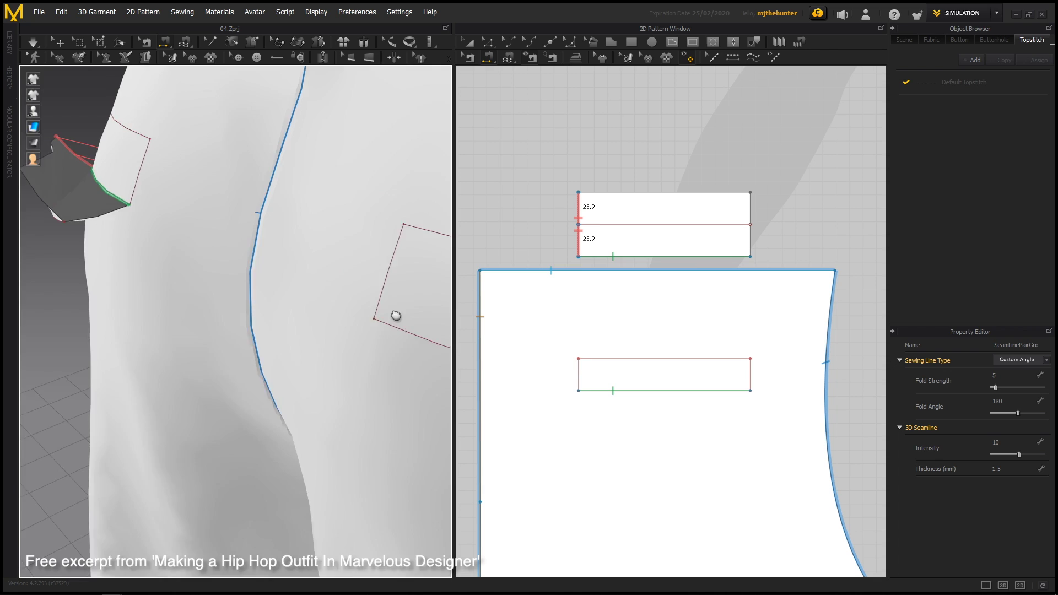
{"action": "right_click_drag", "start_coordinate": [395, 315], "coordinate": [253, 289]}
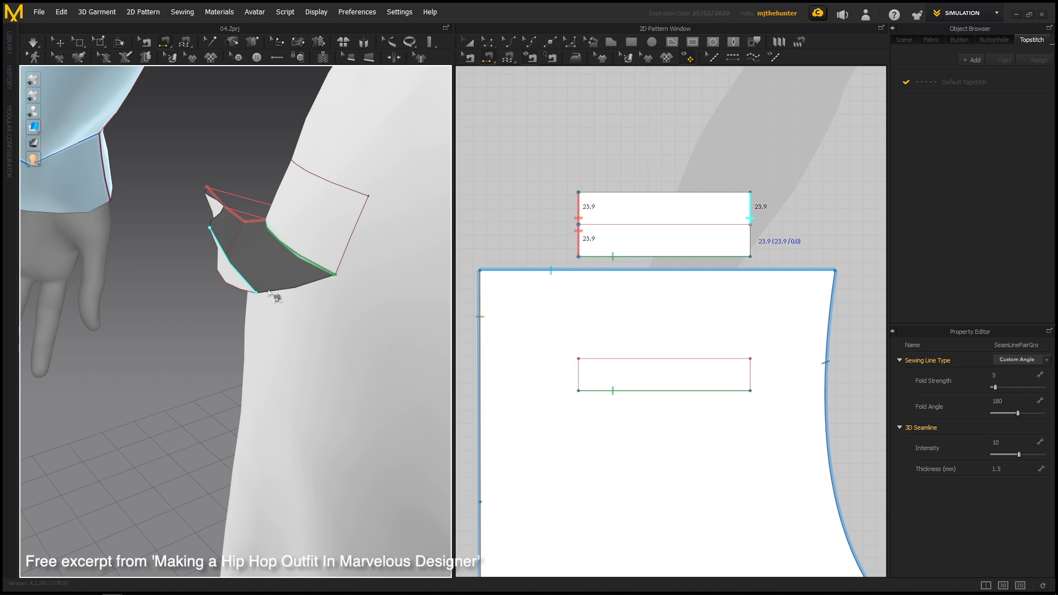
{"action": "mouse_move", "coordinate": [277, 295]}
{"action": "right_mouse_down"}
{"action": "mouse_move", "coordinate": [278, 261]}
{"action": "mouse_move", "coordinate": [278, 275]}
{"action": "right_mouse_up"}
{"action": "left_click", "coordinate": [276, 257]}
Simulate to fold the sewn back pocket strip, check it from behind, stop the simulation and select the strip
{"action": "key", "text": "q"}
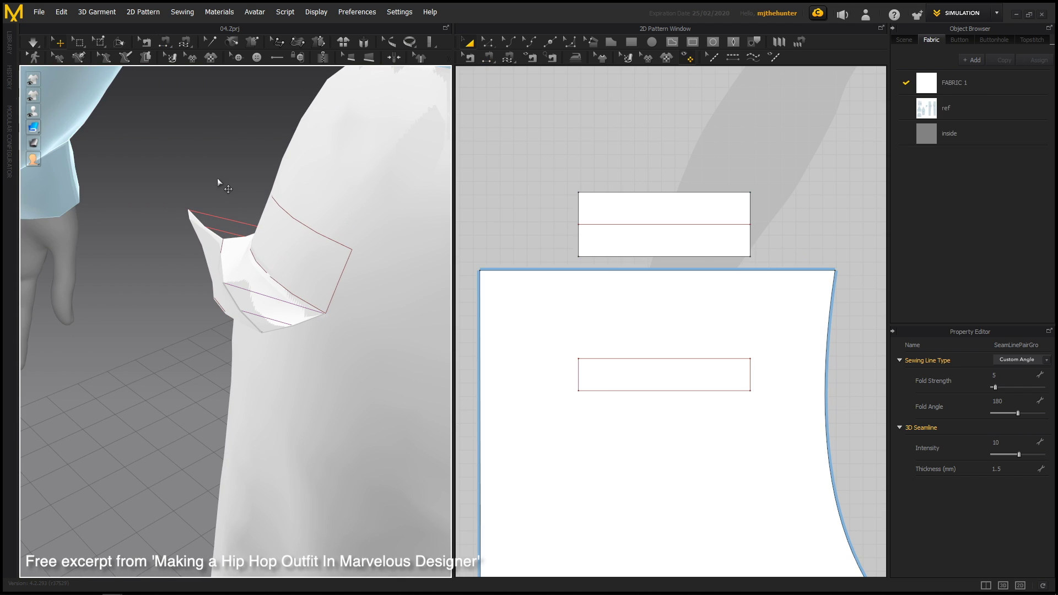
{"action": "key", "text": "space"}
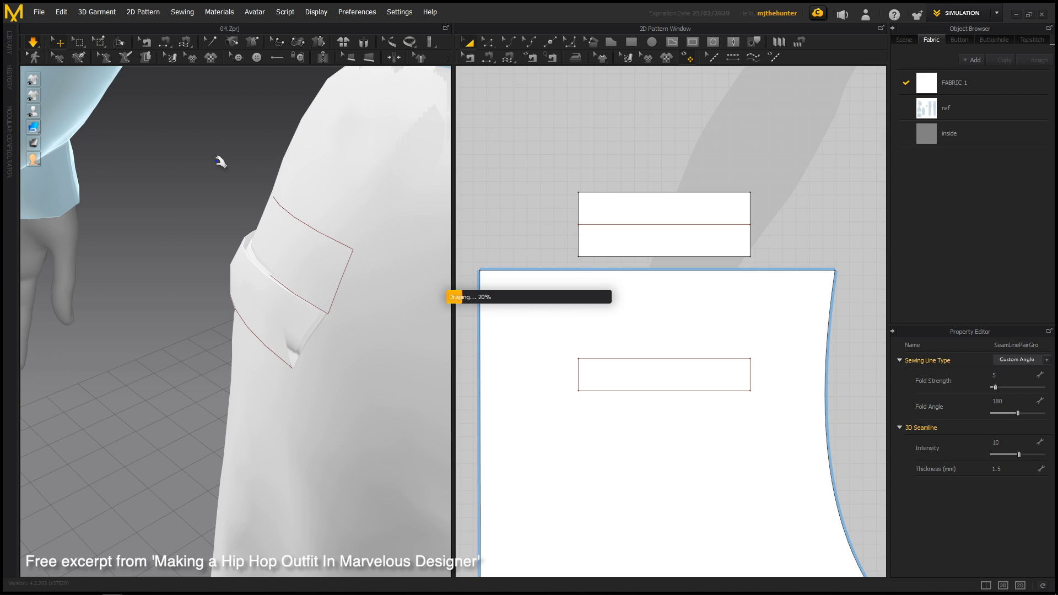
{"action": "mouse_move", "coordinate": [286, 293]}
{"action": "right_mouse_down"}
{"action": "mouse_move", "coordinate": [303, 274]}
{"action": "mouse_move", "coordinate": [276, 257]}
{"action": "mouse_move", "coordinate": [269, 300]}
{"action": "mouse_move", "coordinate": [278, 288]}
{"action": "right_mouse_up"}
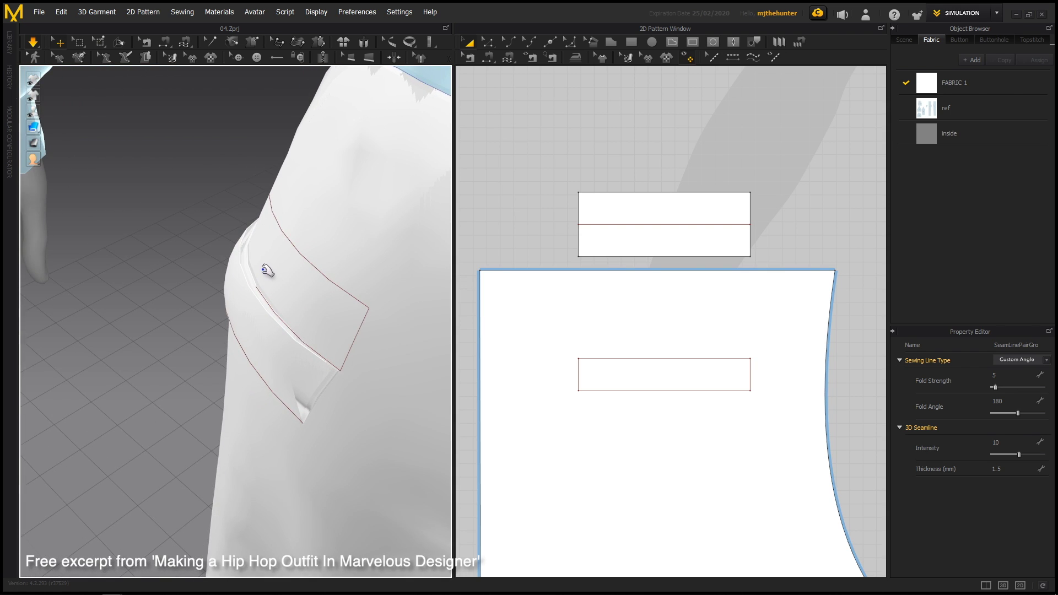
{"action": "right_click_drag", "start_coordinate": [271, 263], "coordinate": [356, 270]}
{"action": "left_click", "coordinate": [320, 287]}
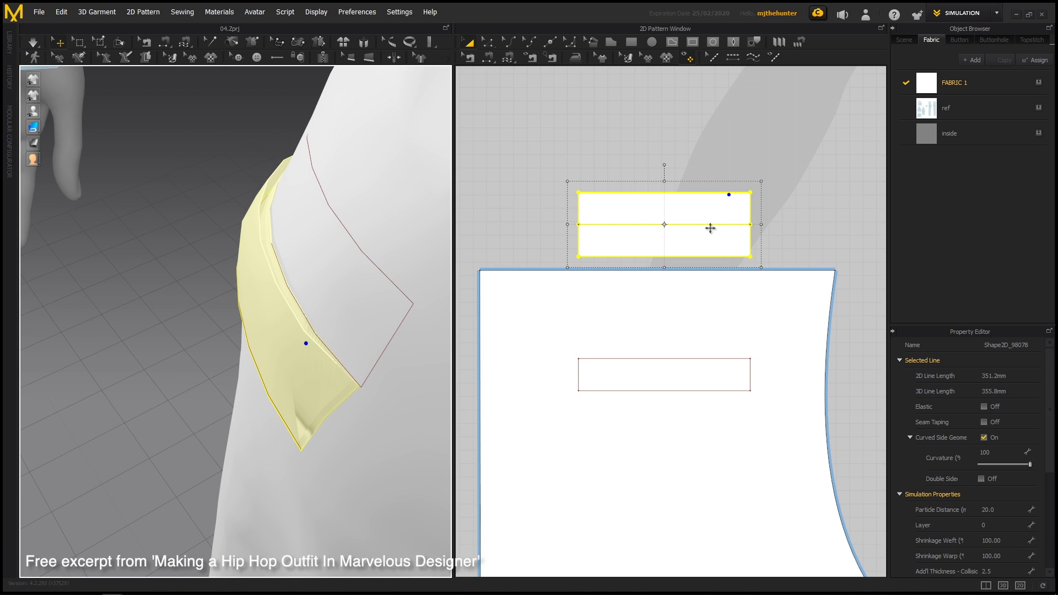
Sew the strip's upper long edge to its lower long edge and simulate so the folded layers close together
{"action": "key", "text": "n"}
{"action": "left_click", "coordinate": [729, 192]}
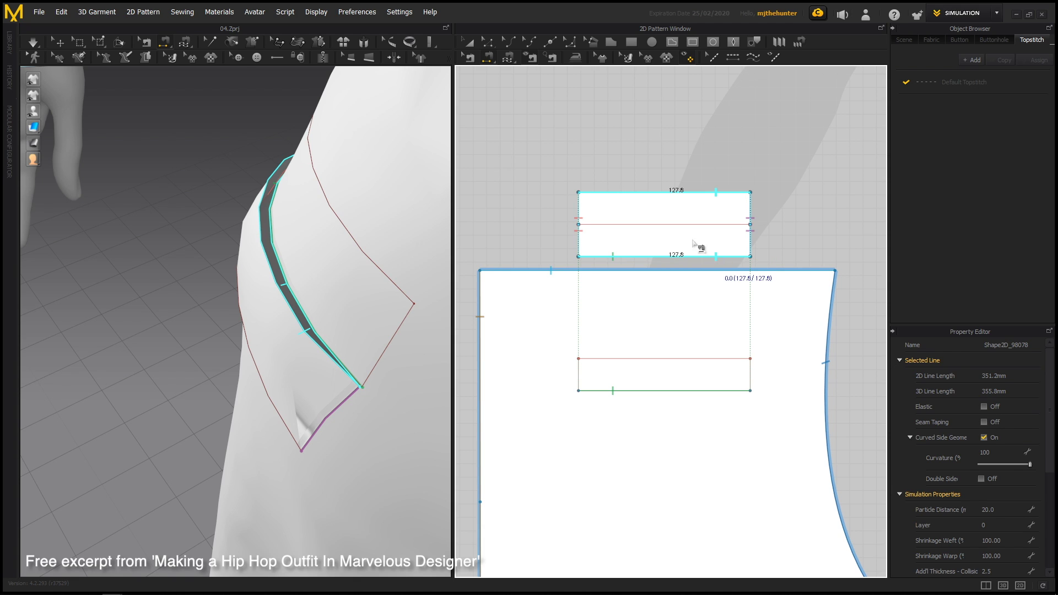
{"action": "key", "text": "space"}
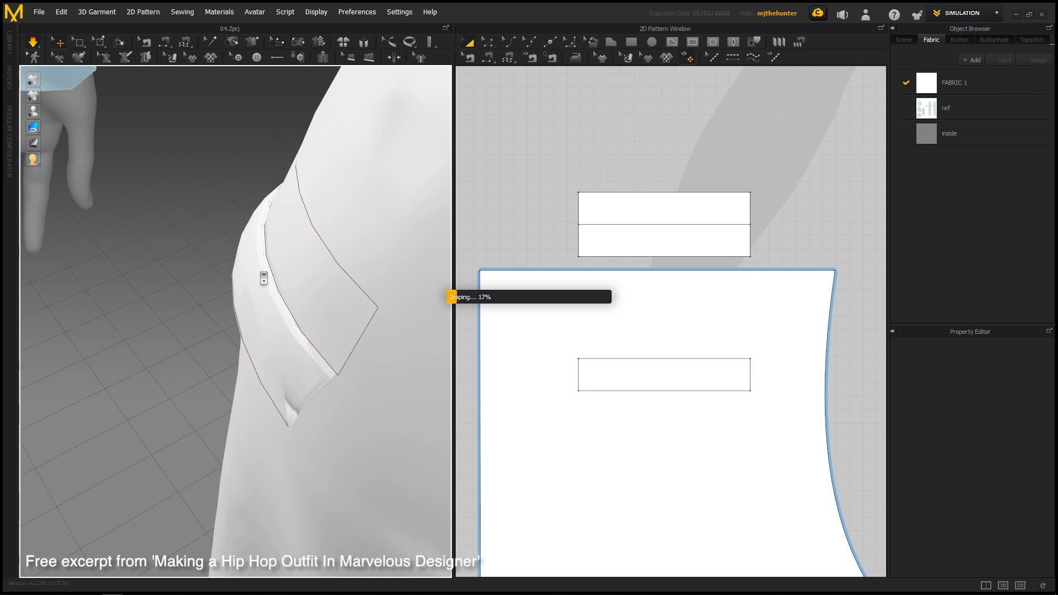
{"action": "right_click_drag", "start_coordinate": [264, 278], "coordinate": [288, 208]}
{"action": "left_click", "coordinate": [341, 244]}
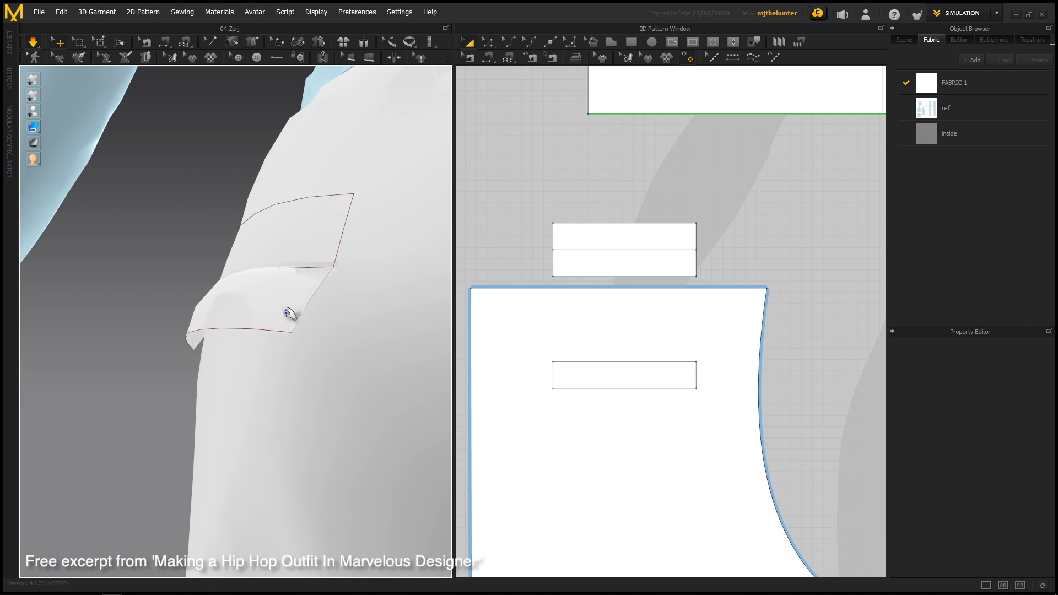
Pull the folded strip upward over the rectangular pocket outline during simulation, stop it and check the strip's outer end
{"action": "left_click_drag", "start_coordinate": [288, 309], "coordinate": [358, 184]}
{"action": "left_click", "coordinate": [183, 198]}
{"action": "key", "text": "space"}
{"action": "scroll", "coordinate": [247, 243], "scroll_direction": "up", "scroll_amount": 1}
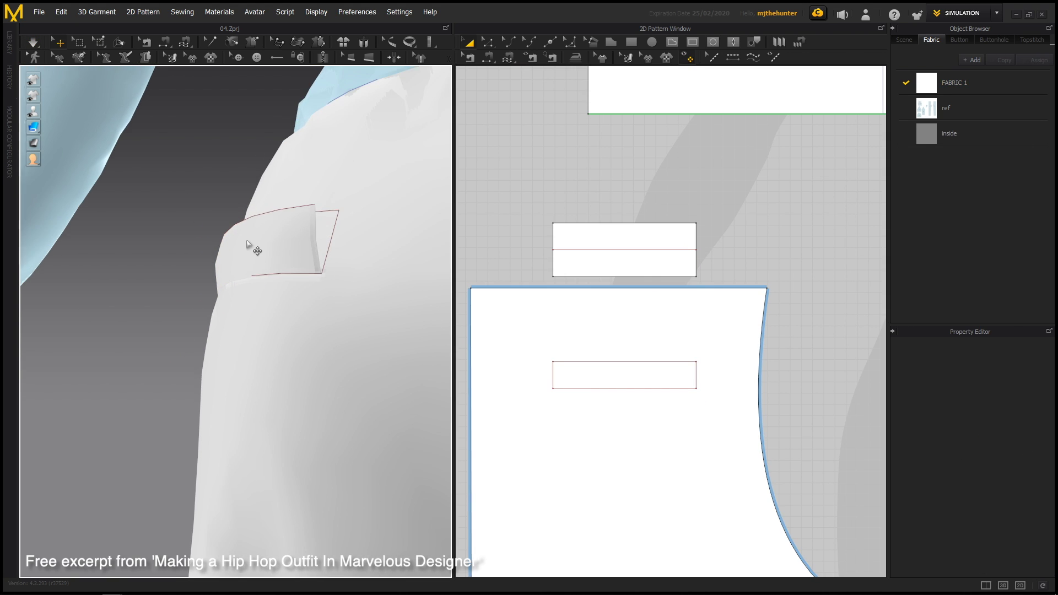
{"action": "right_click_drag", "start_coordinate": [247, 242], "coordinate": [271, 222]}
{"action": "middle_click_drag", "start_coordinate": [271, 222], "coordinate": [324, 296]}
{"action": "scroll", "coordinate": [323, 295], "scroll_direction": "up", "scroll_amount": 2}
{"action": "mouse_move", "coordinate": [243, 243]}
{"action": "right_mouse_down"}
{"action": "mouse_move", "coordinate": [286, 236]}
{"action": "mouse_move", "coordinate": [233, 237]}
{"action": "right_mouse_up"}
{"action": "scroll", "coordinate": [233, 237], "scroll_direction": "down", "scroll_amount": 3}
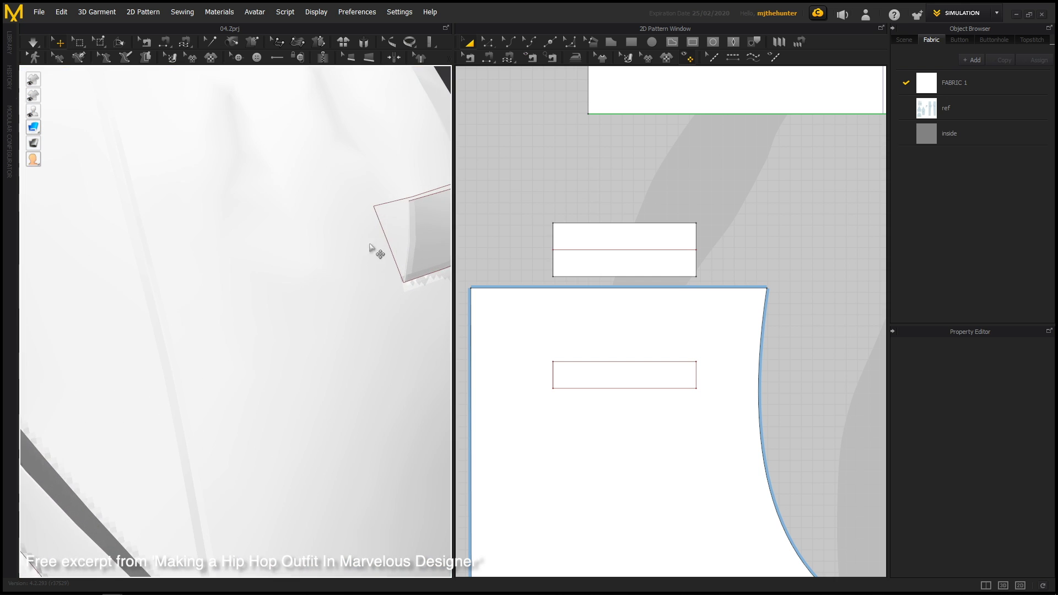
{"action": "mouse_move", "coordinate": [369, 247]}
{"action": "right_mouse_down"}
{"action": "mouse_move", "coordinate": [330, 250]}
{"action": "mouse_move", "coordinate": [373, 238]}
{"action": "mouse_move", "coordinate": [365, 262]}
{"action": "right_mouse_up"}
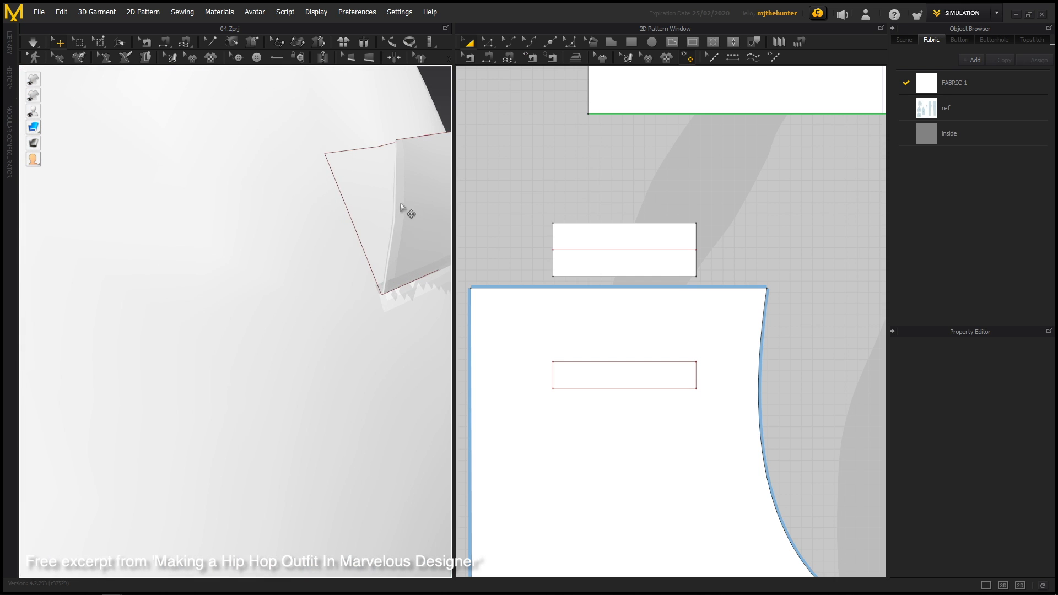
{"action": "right_click_drag", "start_coordinate": [342, 189], "coordinate": [336, 226]}
Sew the upper half of each of the strip's short edges to the matching short edge of the pocket rectangle on the back pattern
{"action": "key", "text": "n"}
{"action": "left_click", "coordinate": [552, 258]}
{"action": "left_click", "coordinate": [552, 242]}
{"action": "left_click", "coordinate": [696, 258]}
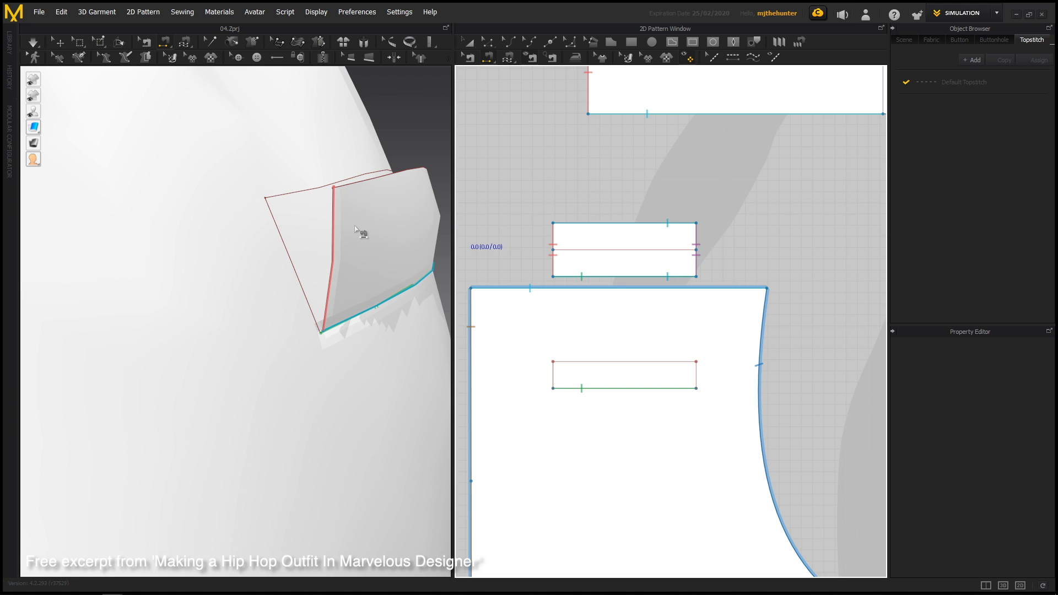
{"action": "right_click_drag", "start_coordinate": [357, 228], "coordinate": [368, 230]}
{"action": "middle_click_drag", "start_coordinate": [406, 234], "coordinate": [387, 238]}
{"action": "scroll", "coordinate": [383, 241], "scroll_direction": "up", "scroll_amount": 2}
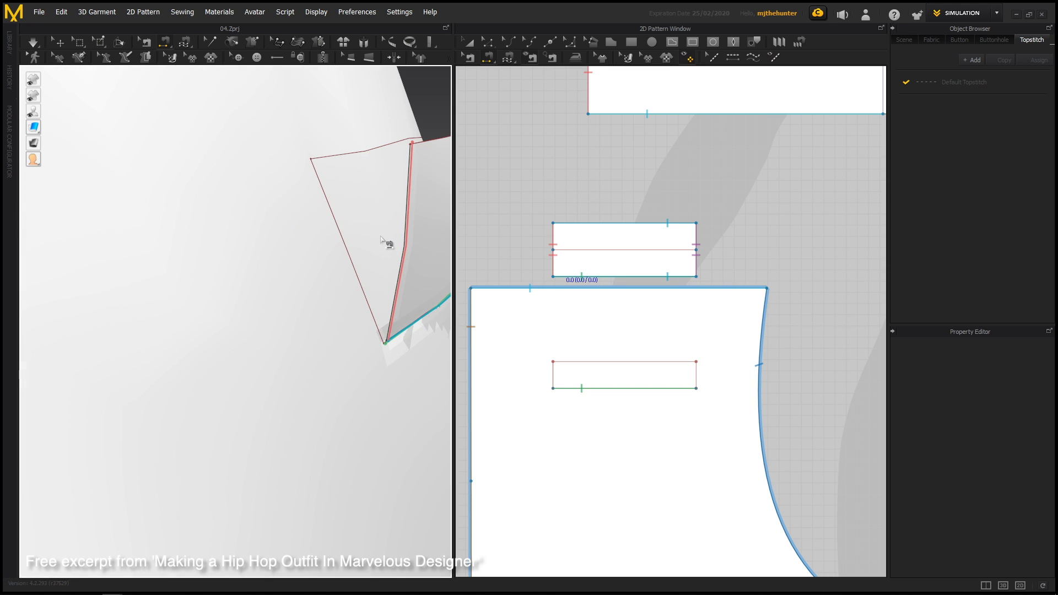
{"action": "mouse_move", "coordinate": [383, 242]}
{"action": "right_mouse_down"}
{"action": "mouse_move", "coordinate": [349, 236]}
{"action": "mouse_move", "coordinate": [396, 255]}
{"action": "right_mouse_up"}
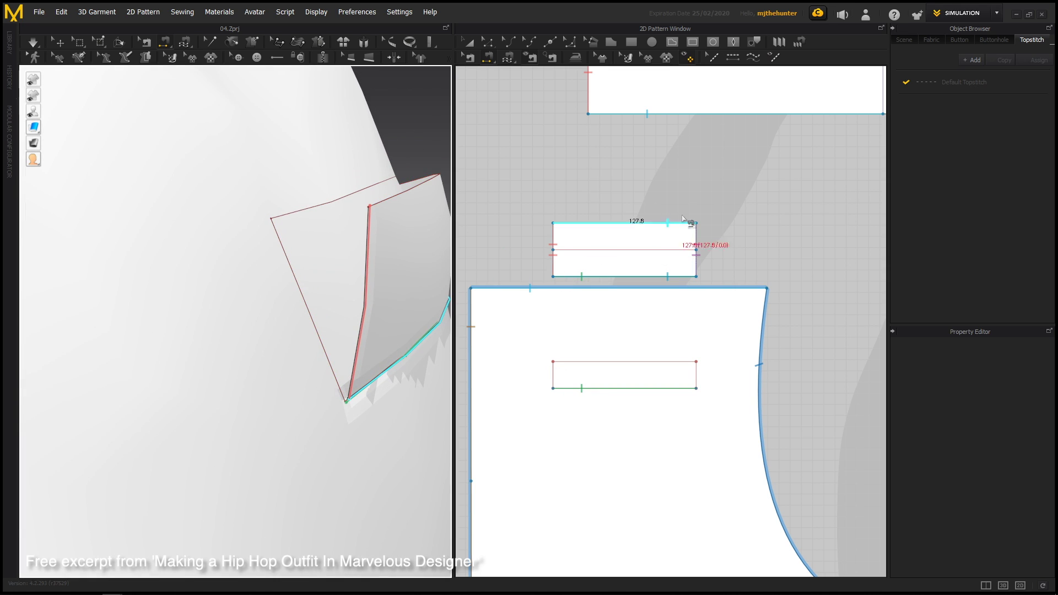
{"action": "left_click", "coordinate": [698, 231]}
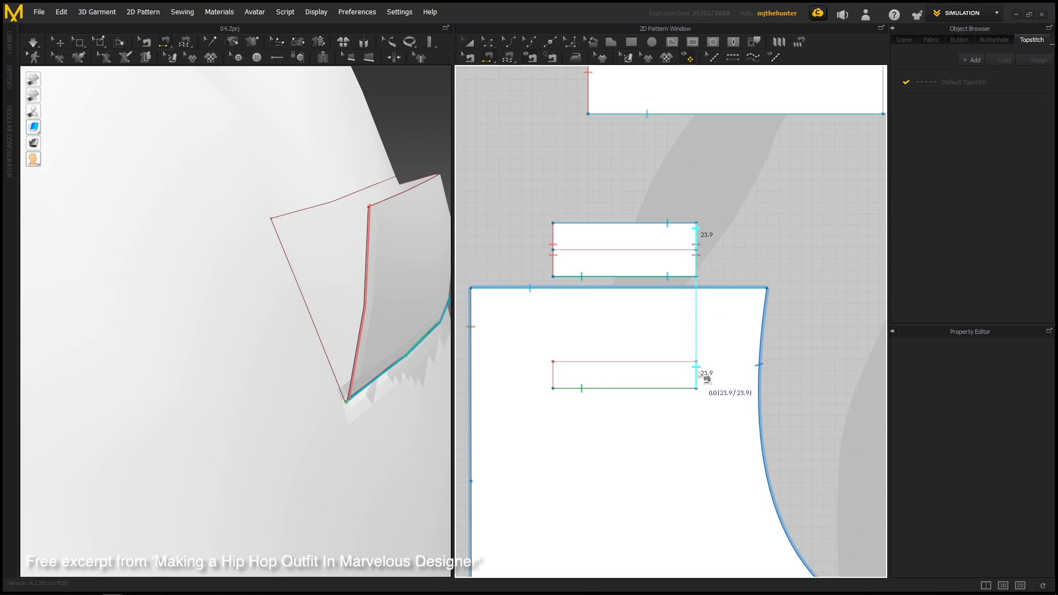
{"action": "left_click", "coordinate": [707, 375]}
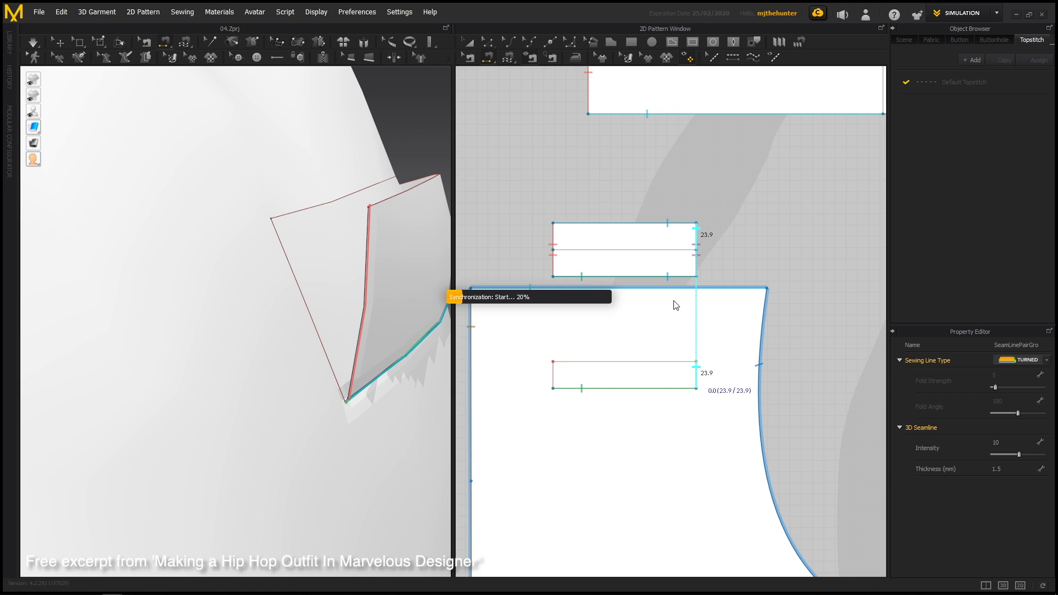
{"action": "left_click", "coordinate": [556, 236]}
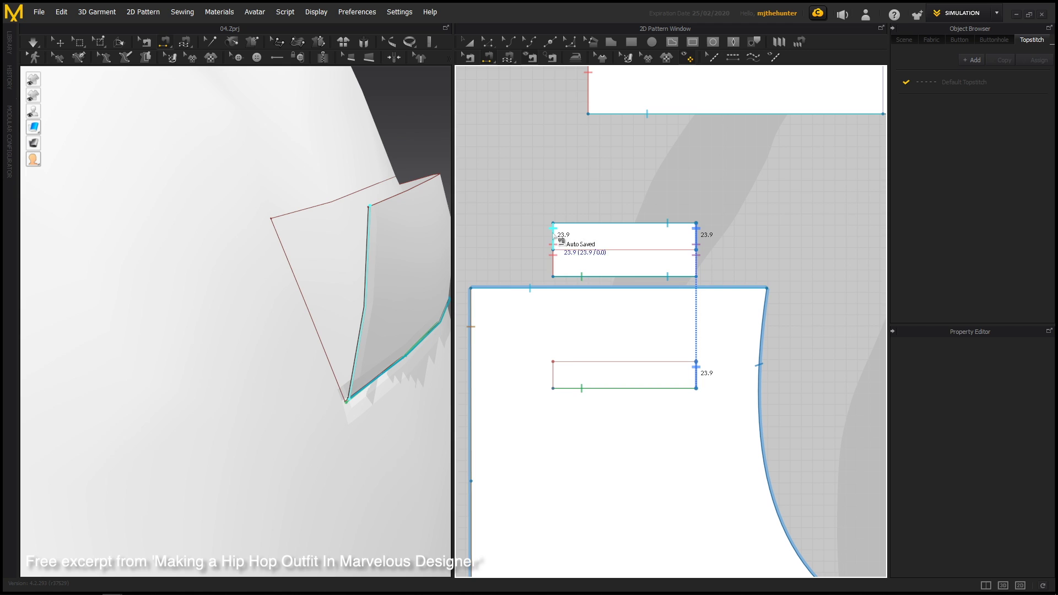
{"action": "left_click", "coordinate": [558, 357]}
Simulate to test the seams at the strip's short ends, inspect the pocket and stop the simulation
{"action": "key", "text": "space"}
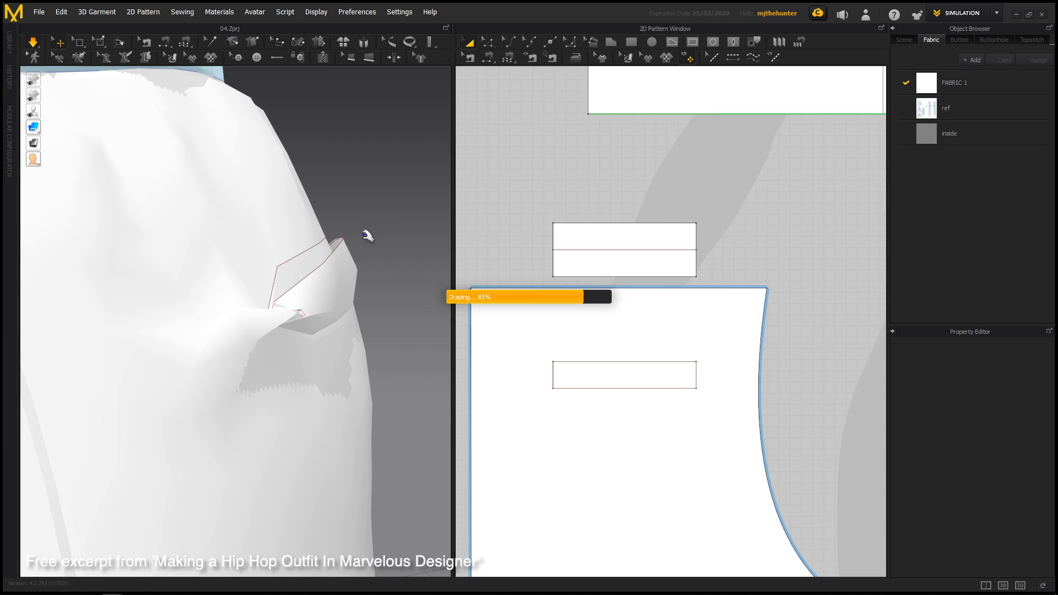
{"action": "right_click_drag", "start_coordinate": [343, 250], "coordinate": [292, 245]}
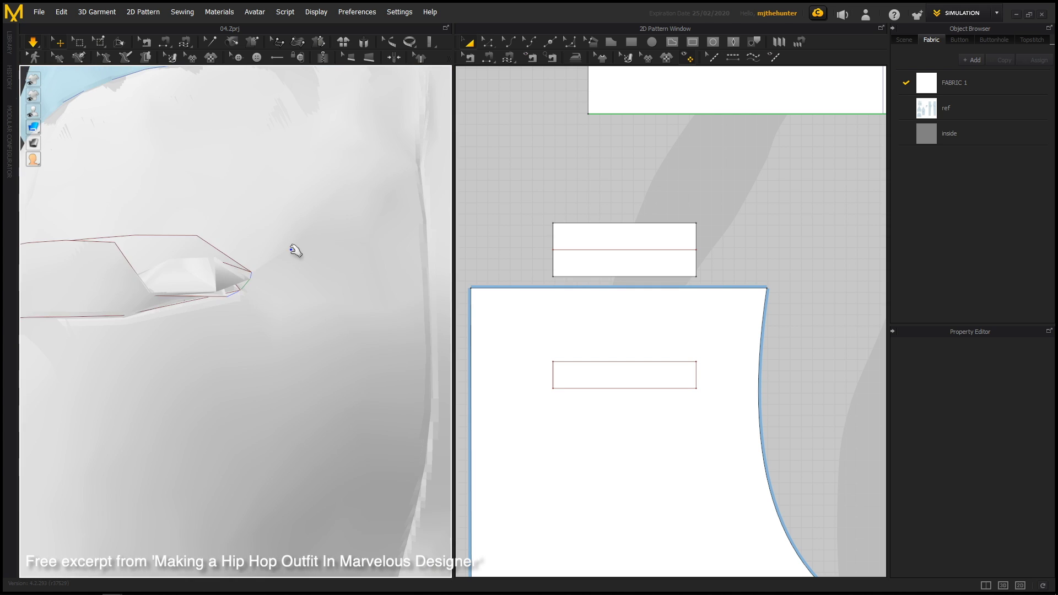
{"action": "key", "text": "space"}
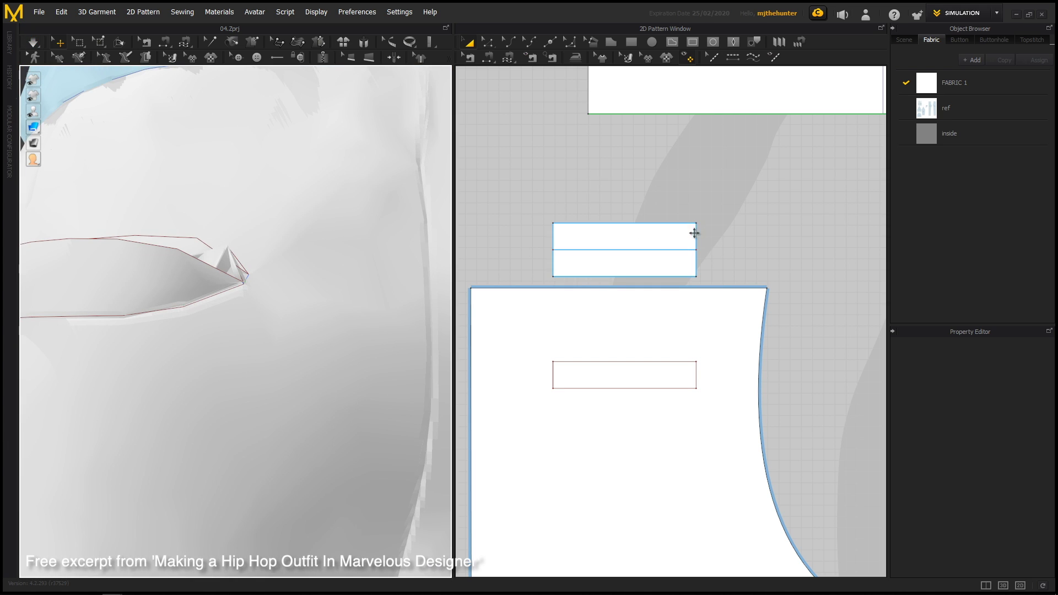
Reverse the direction of both seams joining the strip's short edges to the pocket rectangle
{"action": "key", "text": "b"}
{"action": "left_click", "coordinate": [697, 232]}
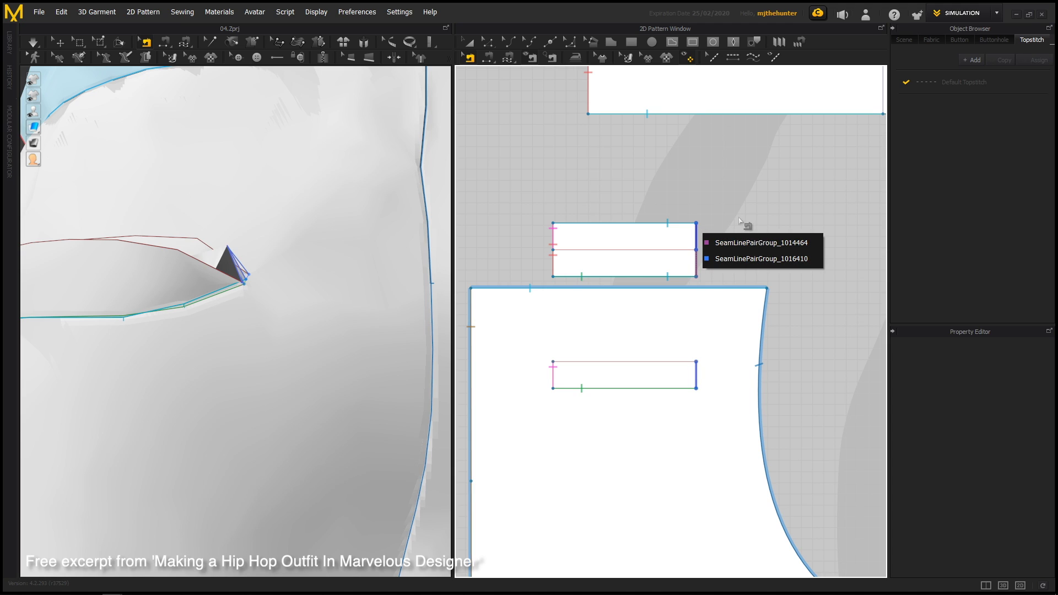
{"action": "left_click", "coordinate": [696, 235]}
{"action": "left_click", "coordinate": [726, 262]}
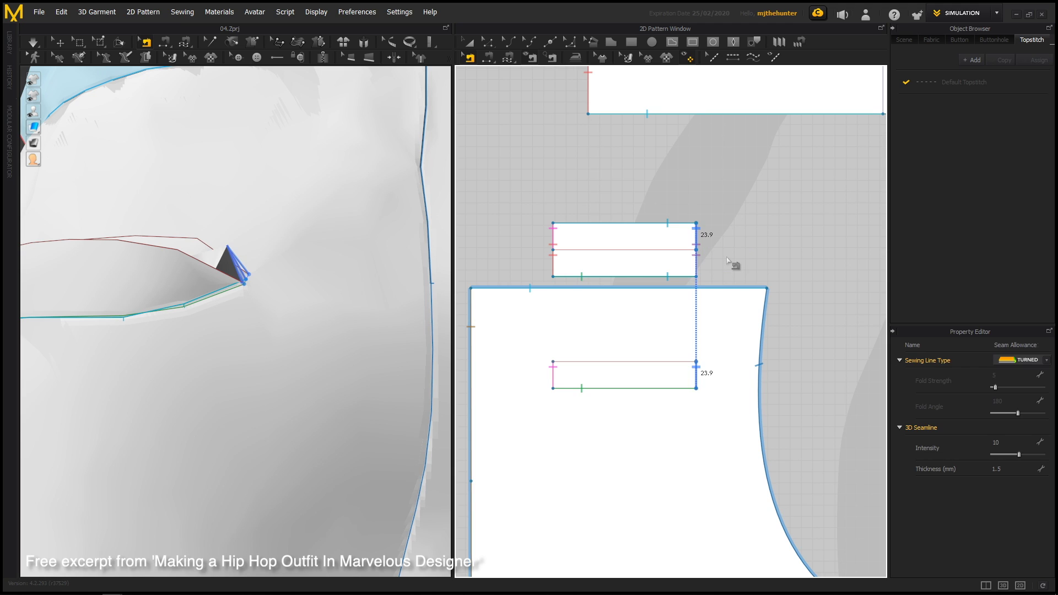
{"action": "left_click", "coordinate": [554, 237]}
{"action": "left_click", "coordinate": [570, 256]}
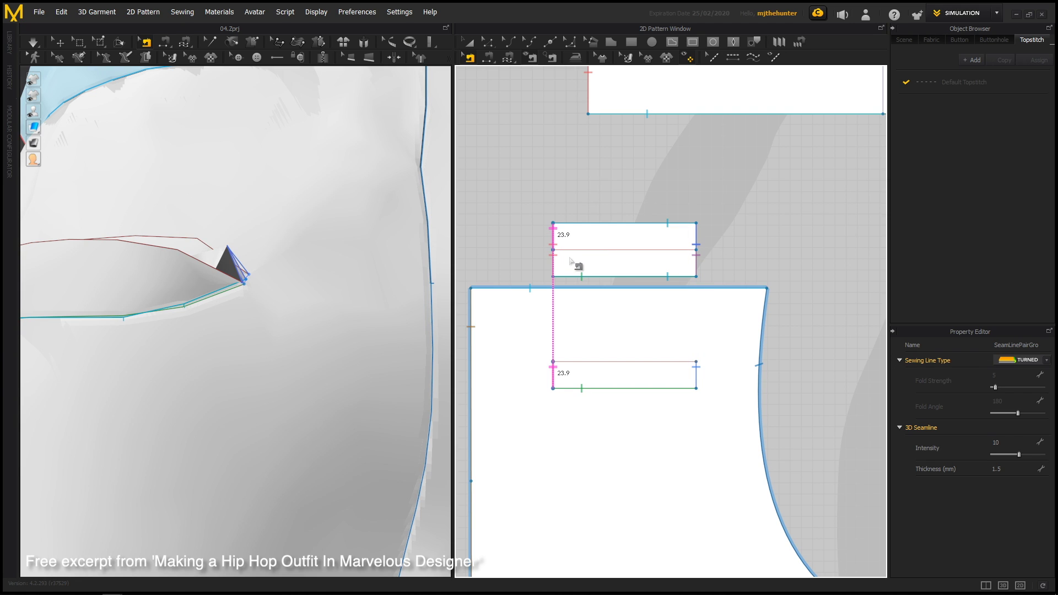
{"action": "key", "text": "a"}
{"action": "scroll", "coordinate": [316, 292], "scroll_direction": "down", "scroll_amount": 3}
{"action": "right_click_drag", "start_coordinate": [165, 276], "coordinate": [121, 268]}
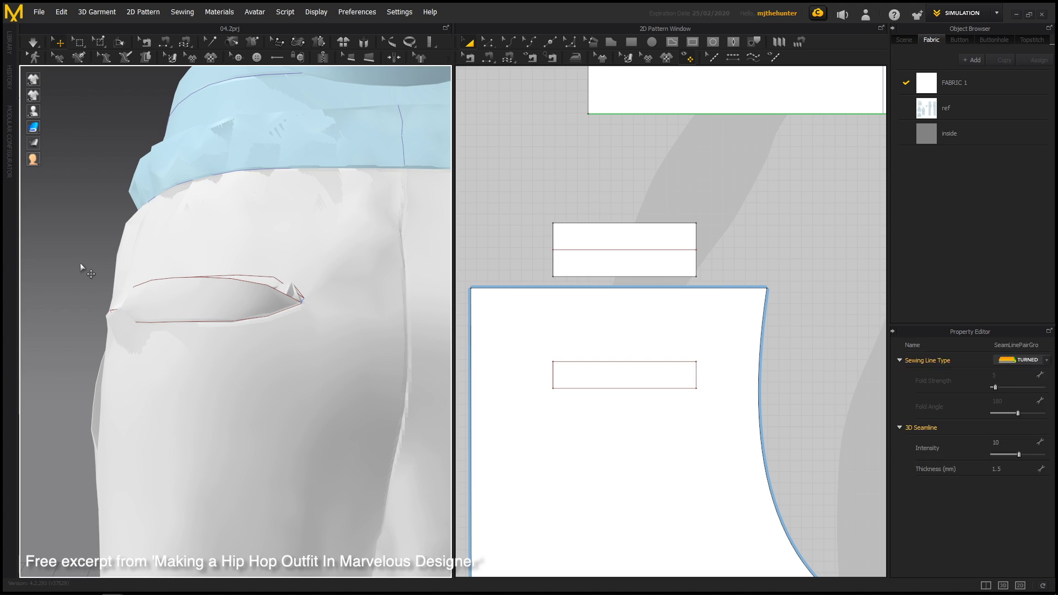
Simulate with the corrected seams and pull the outer end of the back pocket strip slightly outward
{"action": "key", "text": "space"}
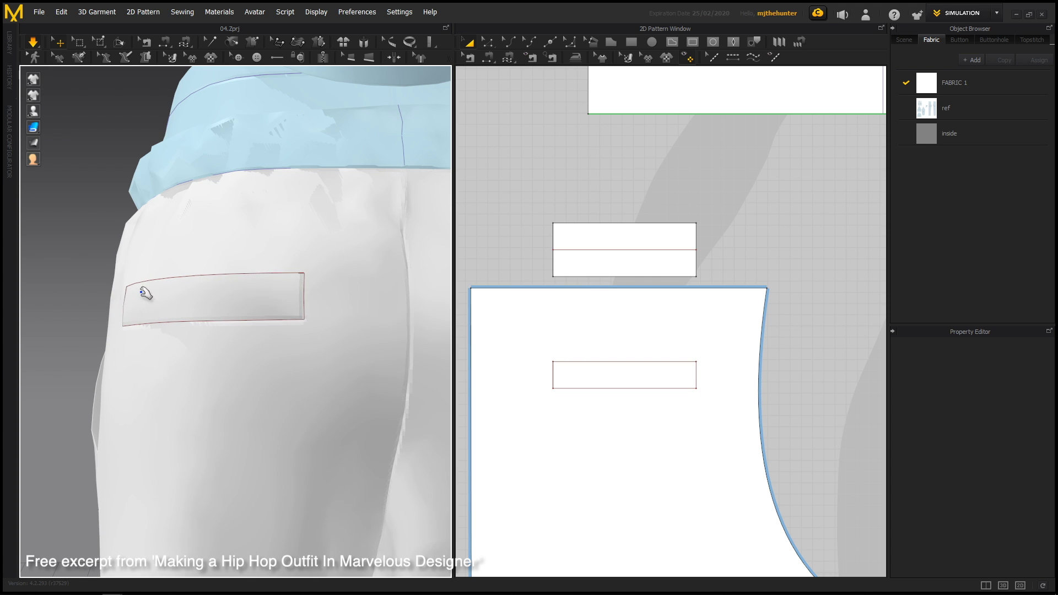
{"action": "scroll", "coordinate": [183, 281], "scroll_direction": "down", "scroll_amount": 3}
{"action": "right_click_drag", "start_coordinate": [177, 280], "coordinate": [345, 281]}
{"action": "scroll", "coordinate": [345, 281], "scroll_direction": "up", "scroll_amount": 3}
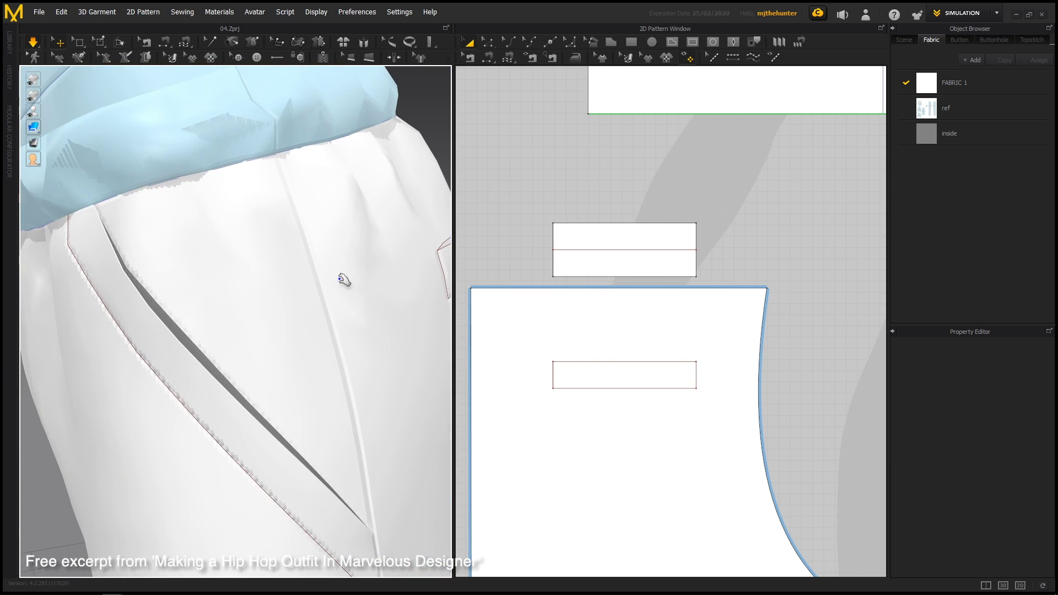
{"action": "middle_click_drag", "start_coordinate": [345, 281], "coordinate": [257, 289]}
{"action": "scroll", "coordinate": [313, 295], "scroll_direction": "up", "scroll_amount": 3}
{"action": "scroll", "coordinate": [313, 295], "scroll_direction": "down", "scroll_amount": 2}
{"action": "right_click_drag", "start_coordinate": [330, 291], "coordinate": [353, 255]}
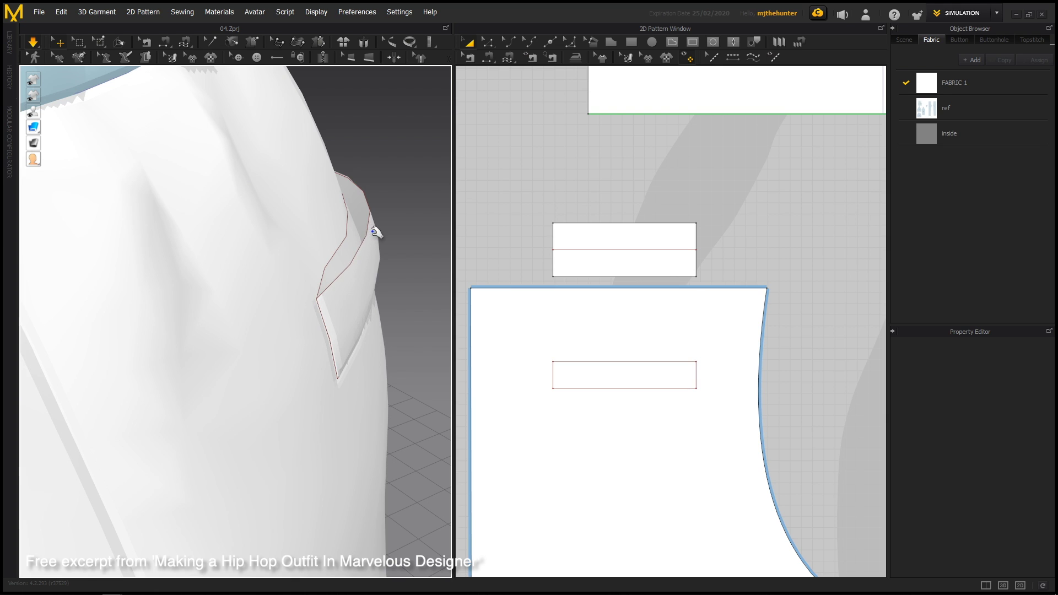
{"action": "left_click_drag", "start_coordinate": [374, 231], "coordinate": [382, 228]}
{"action": "left_click", "coordinate": [403, 224]}
Examine both back pockets from behind and from the side, comparing how the folded strips lie on the pants
{"action": "scroll", "coordinate": [386, 230], "scroll_direction": "down", "scroll_amount": 3}
{"action": "right_click_drag", "start_coordinate": [357, 239], "coordinate": [150, 219]}
{"action": "scroll", "coordinate": [150, 219], "scroll_direction": "down", "scroll_amount": 1}
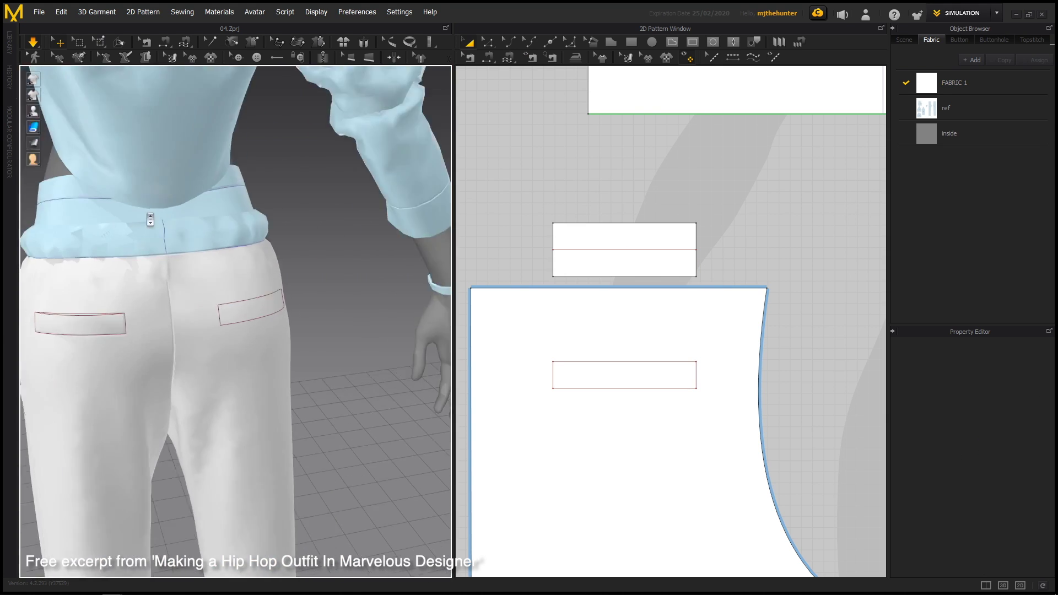
{"action": "scroll", "coordinate": [150, 219], "scroll_direction": "down", "scroll_amount": 3}
{"action": "middle_click_drag", "start_coordinate": [150, 220], "coordinate": [193, 273]}
{"action": "right_click_drag", "start_coordinate": [193, 273], "coordinate": [130, 276]}
{"action": "scroll", "coordinate": [201, 293], "scroll_direction": "up", "scroll_amount": 2}
{"action": "middle_click_drag", "start_coordinate": [201, 293], "coordinate": [300, 325]}
{"action": "scroll", "coordinate": [300, 325], "scroll_direction": "up", "scroll_amount": 2}
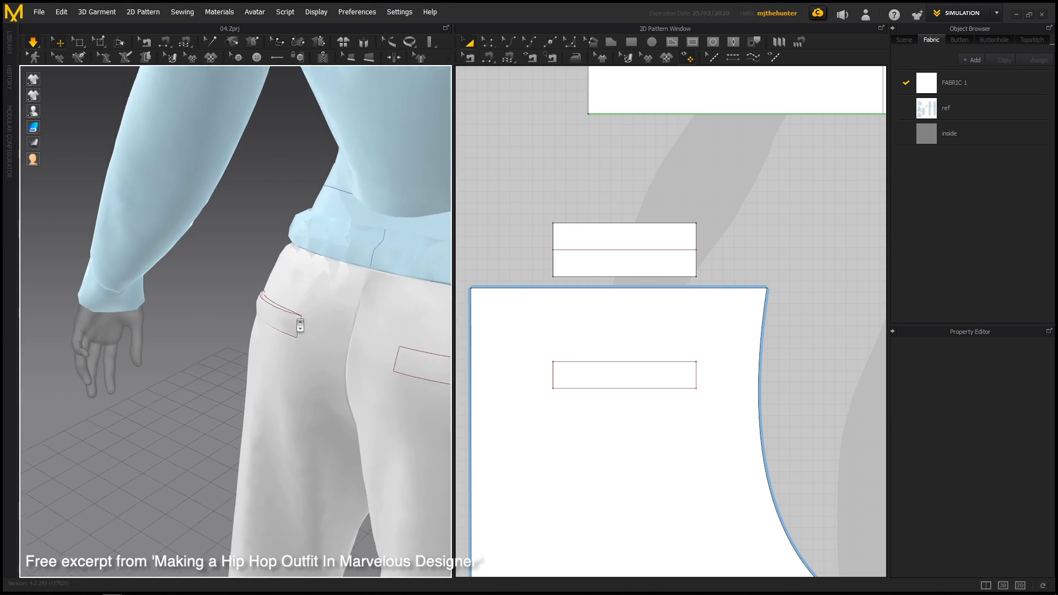
{"action": "scroll", "coordinate": [300, 325], "scroll_direction": "down", "scroll_amount": 2}
{"action": "right_click_drag", "start_coordinate": [303, 265], "coordinate": [287, 283]}
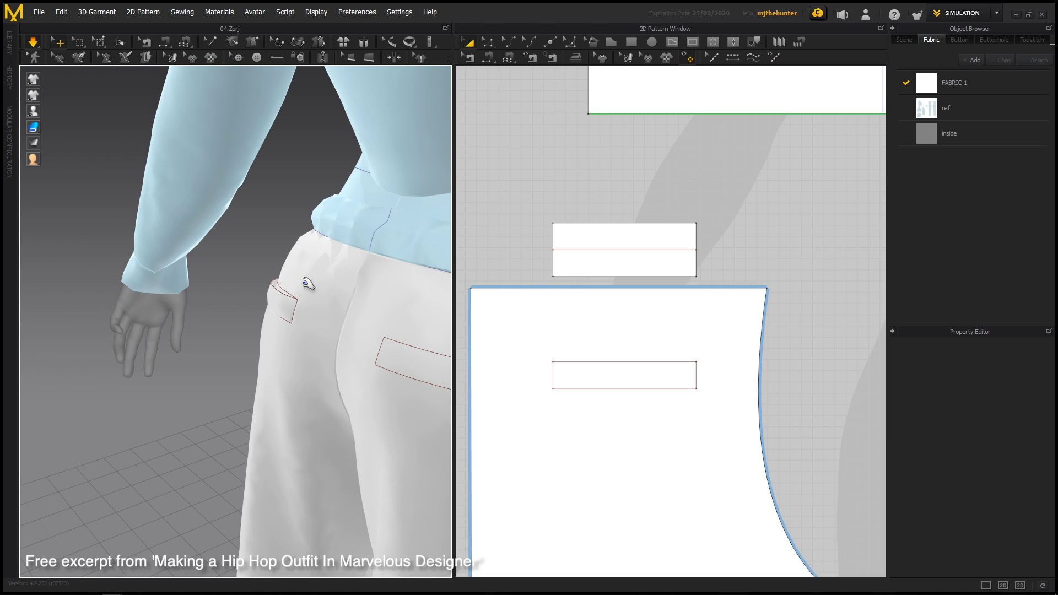
{"action": "scroll", "coordinate": [308, 284], "scroll_direction": "up", "scroll_amount": 5}
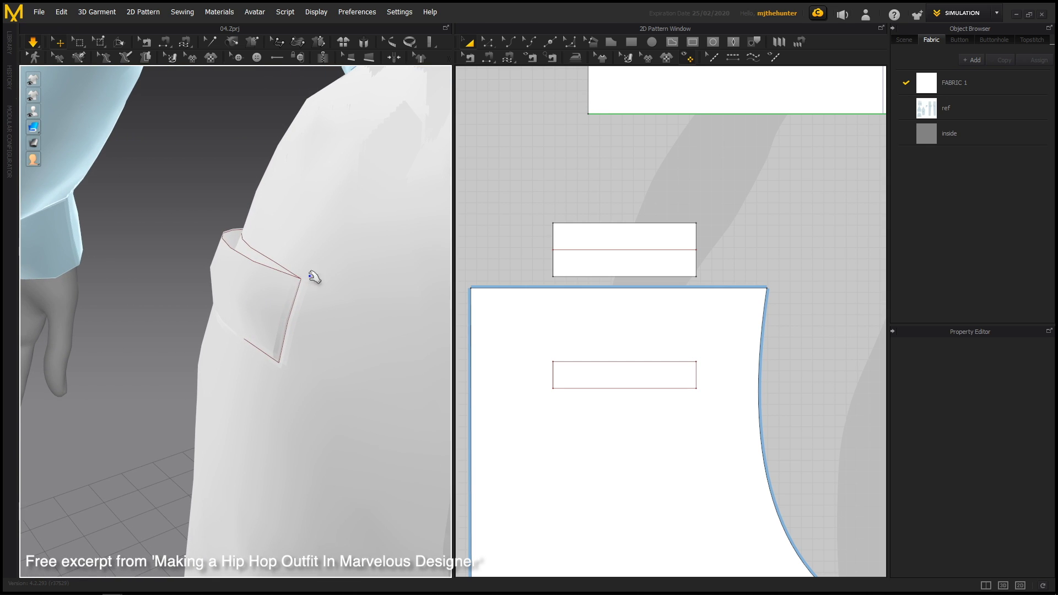
{"action": "right_click_drag", "start_coordinate": [277, 263], "coordinate": [334, 277]}
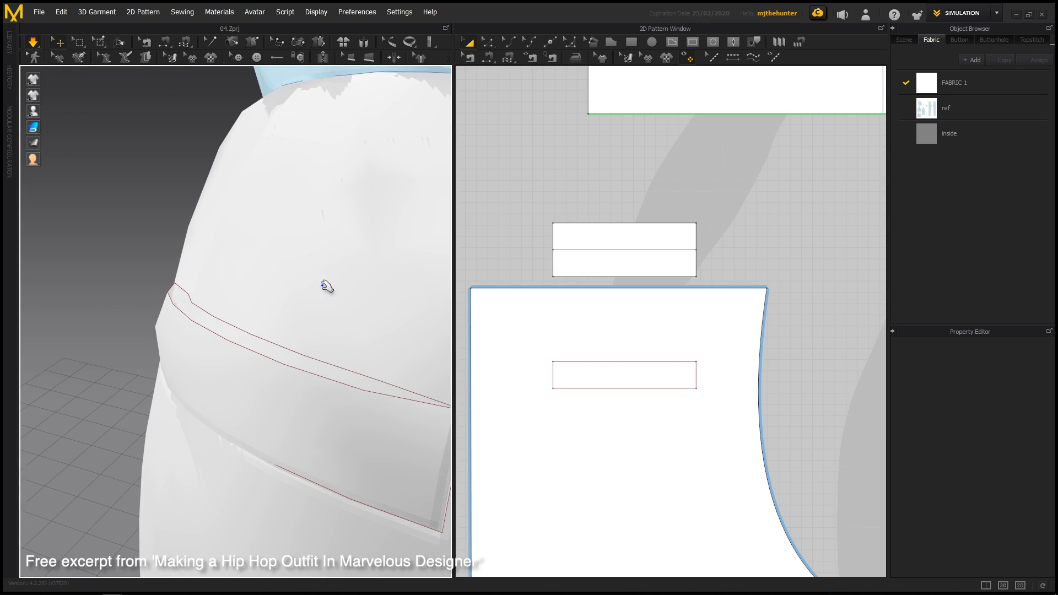
Sew the facing strip's central fold line to the upper edge of the pocket rectangle on the back pants piece
{"action": "key", "text": "b"}
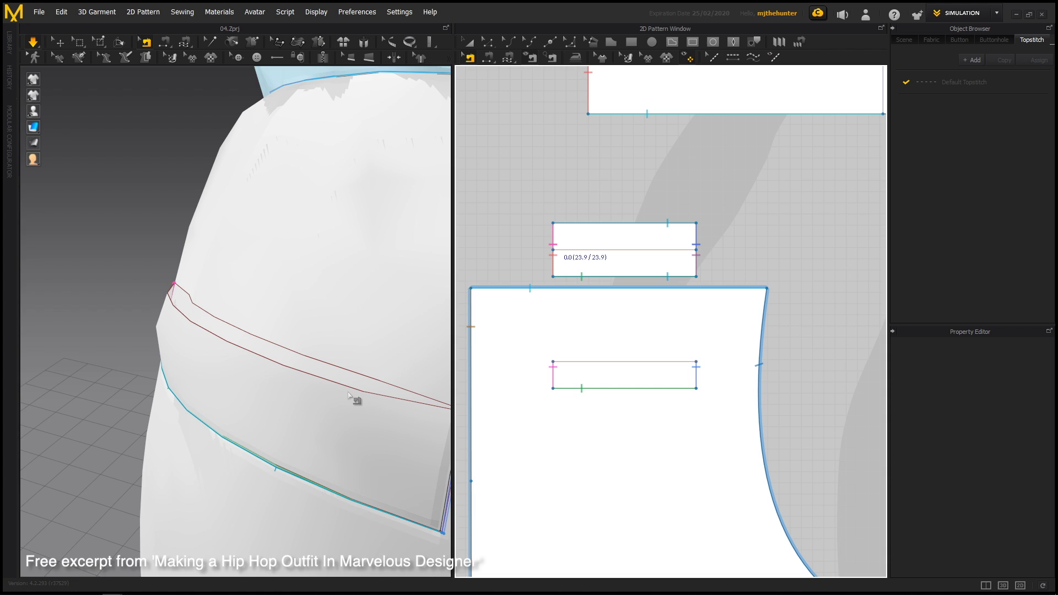
{"action": "scroll", "coordinate": [411, 402], "scroll_direction": "down", "scroll_amount": 3}
{"action": "key", "text": "q"}
{"action": "left_click", "coordinate": [310, 368]}
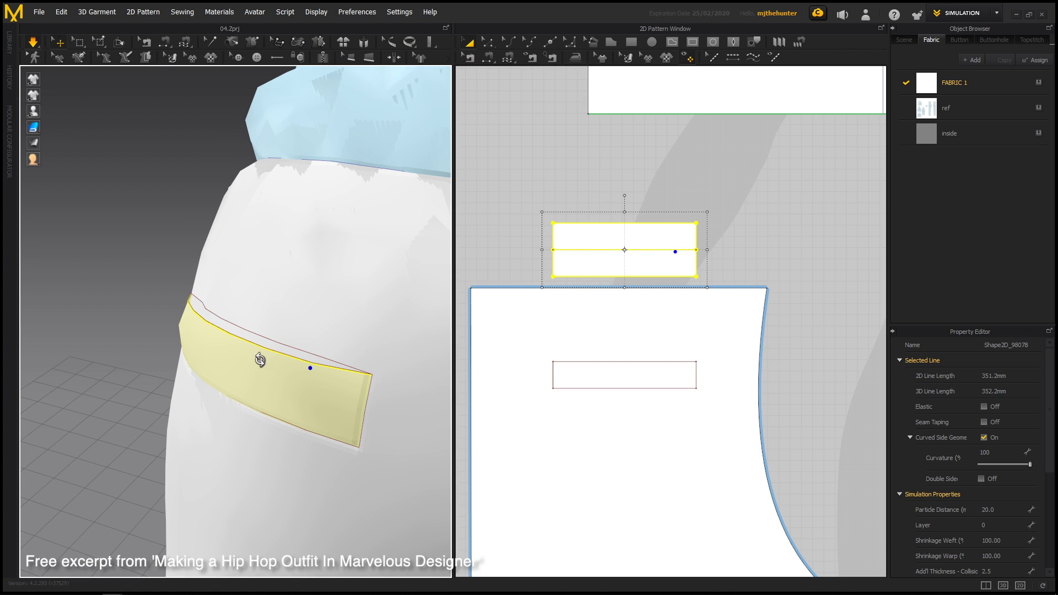
{"action": "right_click_drag", "start_coordinate": [259, 360], "coordinate": [264, 355]}
{"action": "middle_click_drag", "start_coordinate": [187, 339], "coordinate": [215, 352]}
{"action": "scroll", "coordinate": [229, 366], "scroll_direction": "up", "scroll_amount": 4}
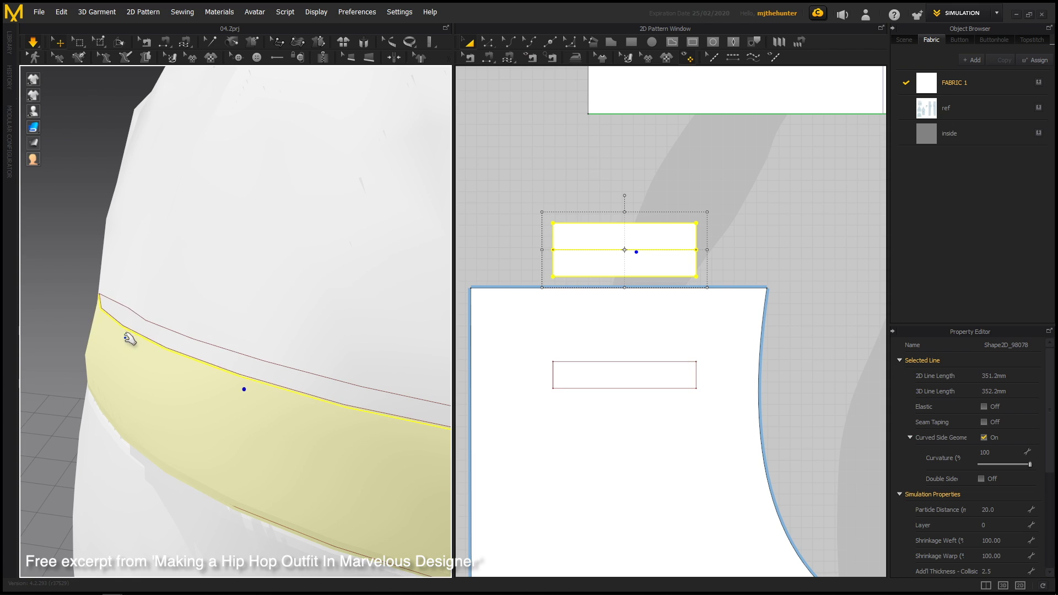
{"action": "right_click_drag", "start_coordinate": [582, 315], "coordinate": [570, 293]}
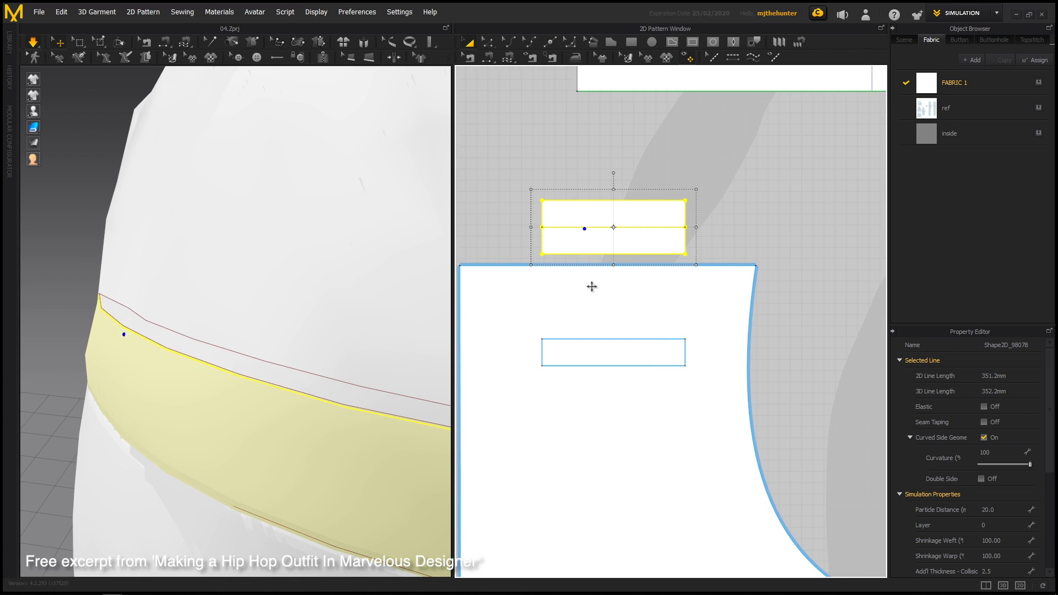
{"action": "key", "text": "n"}
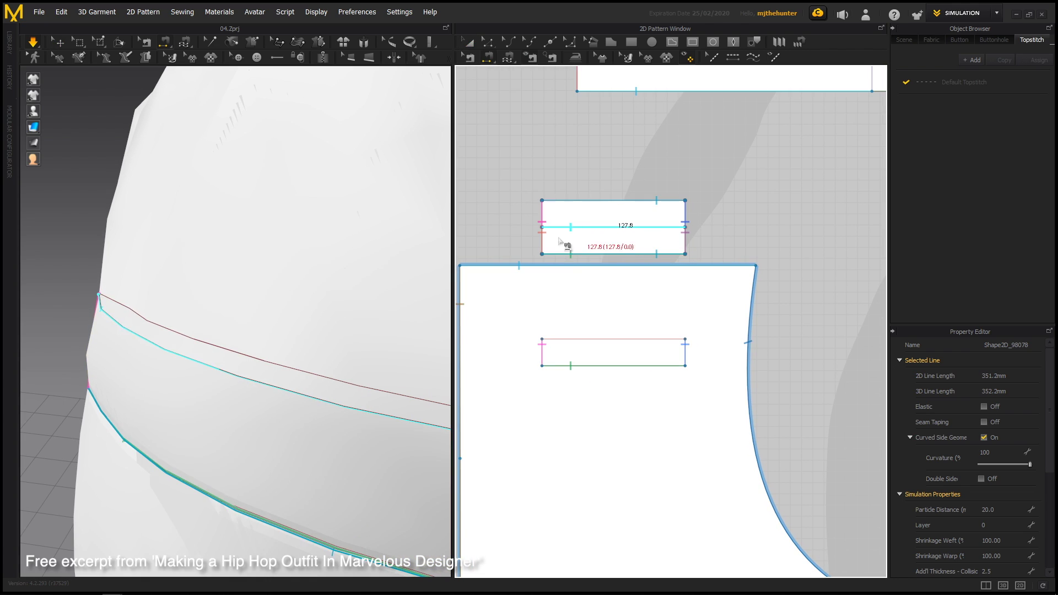
{"action": "left_click", "coordinate": [569, 325]}
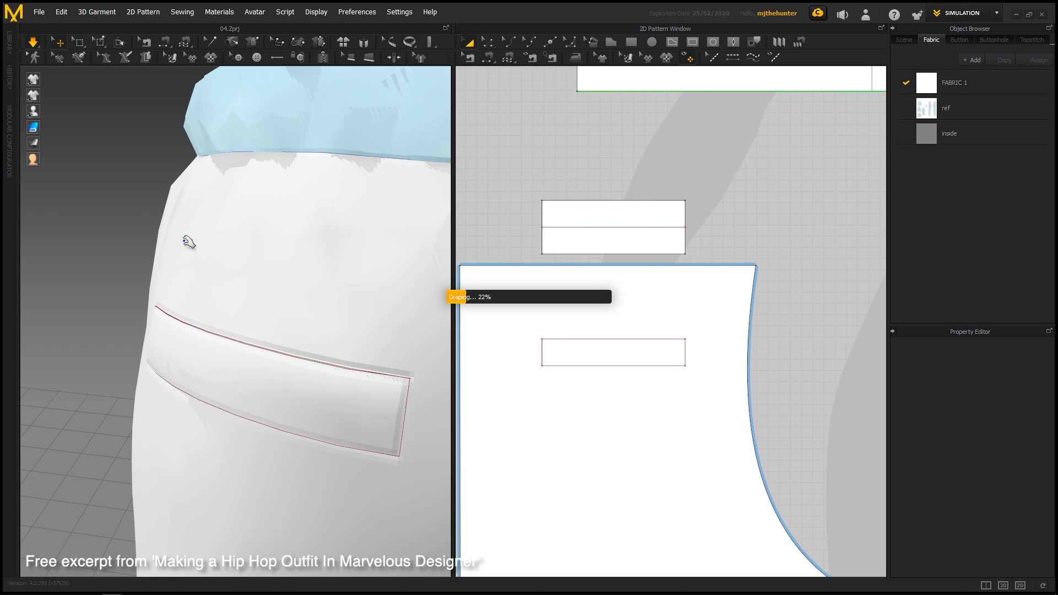
Simulate the strip with its fold line sewn and check the back pockets from the side and from behind
{"action": "scroll", "coordinate": [283, 289], "scroll_direction": "down", "scroll_amount": 5}
{"action": "right_click_drag", "start_coordinate": [220, 275], "coordinate": [371, 288]}
{"action": "scroll", "coordinate": [272, 250], "scroll_direction": "down", "scroll_amount": 3}
{"action": "scroll", "coordinate": [319, 290], "scroll_direction": "up", "scroll_amount": 3}
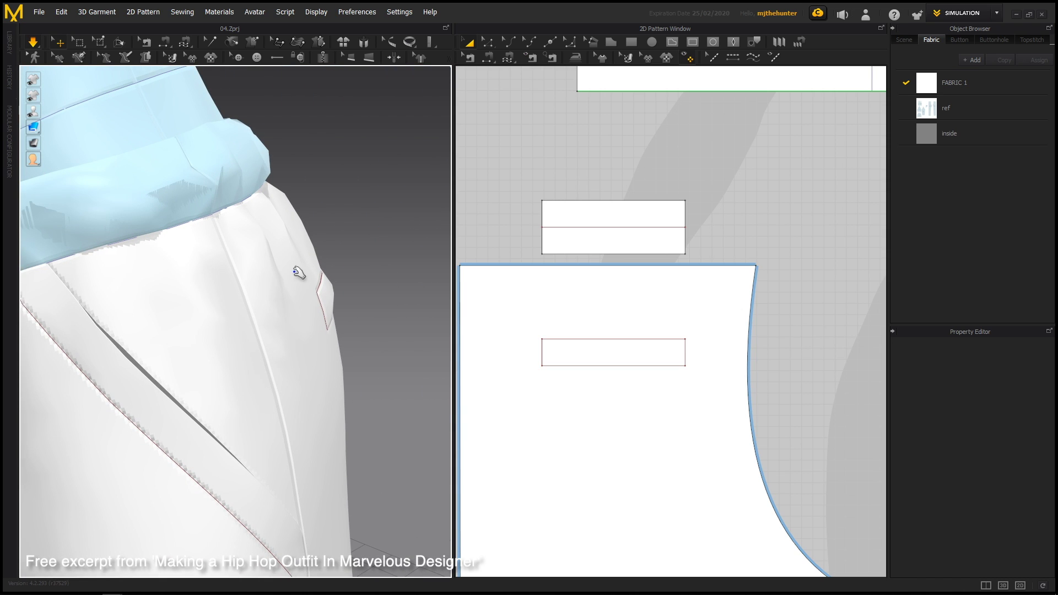
{"action": "scroll", "coordinate": [334, 286], "scroll_direction": "down", "scroll_amount": 3}
{"action": "right_click_drag", "start_coordinate": [334, 285], "coordinate": [179, 294]}
{"action": "scroll", "coordinate": [606, 182], "scroll_direction": "down", "scroll_amount": 4}
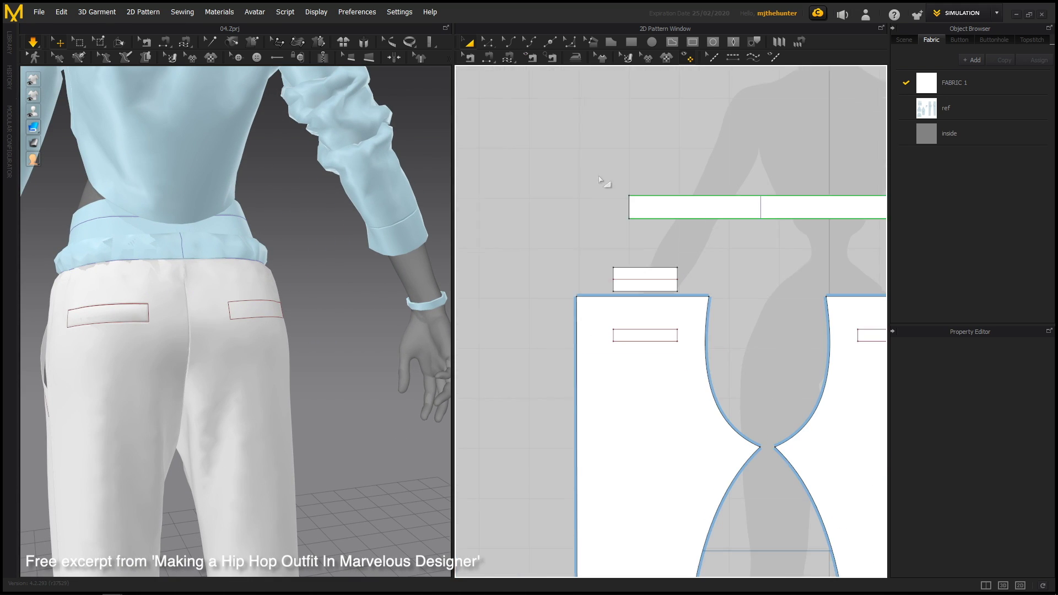
Duplicate the facing strip as a symmetric pattern with its sewing and place it above the other back pants piece
{"action": "left_click", "coordinate": [607, 272]}
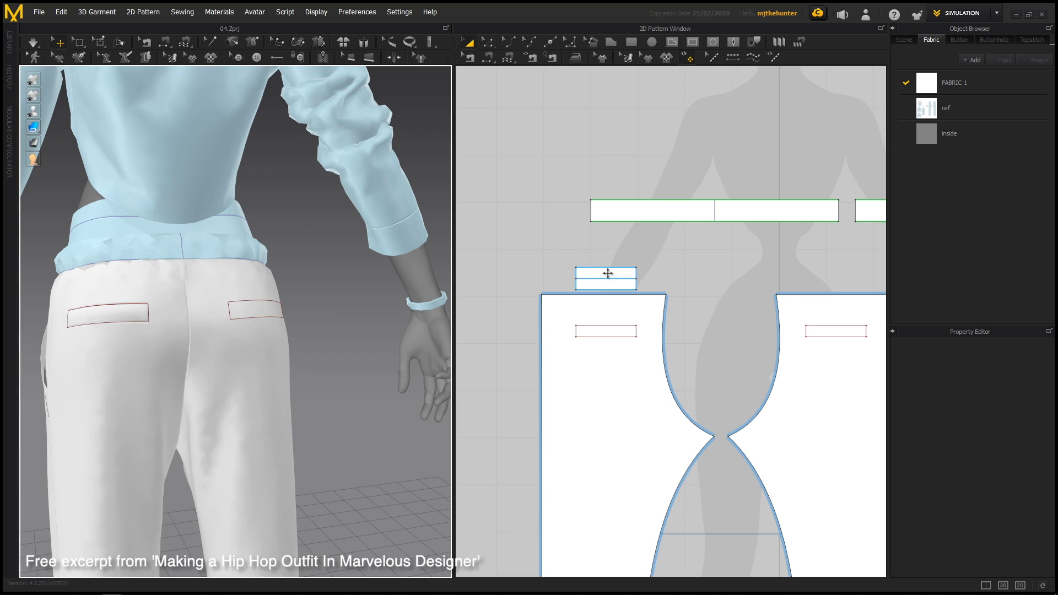
{"action": "left_click_drag", "start_coordinate": [607, 272], "coordinate": [807, 273]}
{"action": "left_click", "coordinate": [570, 275]}
Move the mirrored strip across the back of the pants in 3D and align it over the second pocket rectangle
{"action": "scroll", "coordinate": [242, 319], "scroll_direction": "down", "scroll_amount": 5}
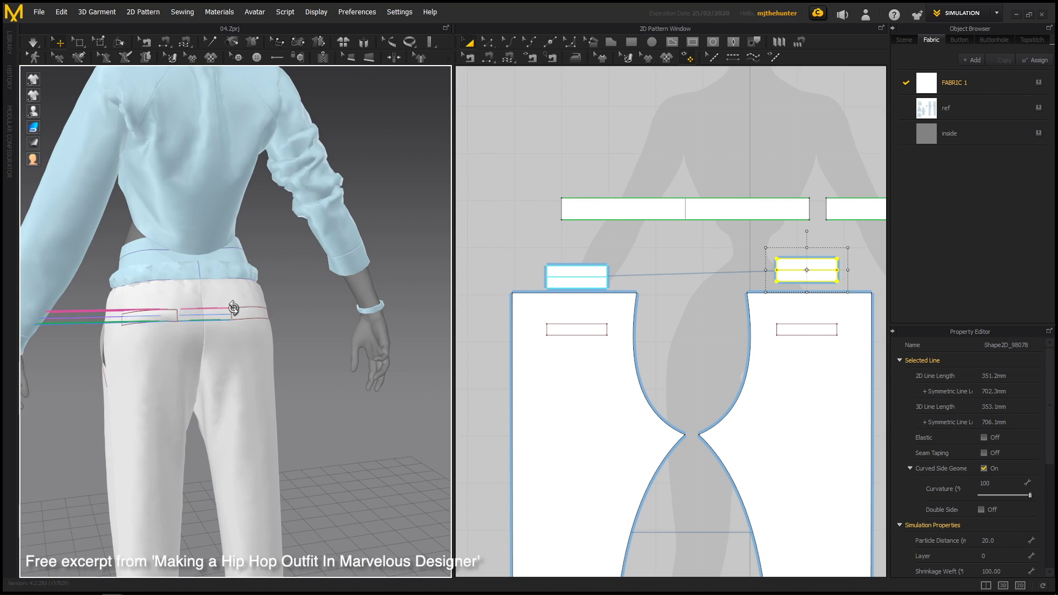
{"action": "left_click_drag", "start_coordinate": [68, 324], "coordinate": [204, 315]}
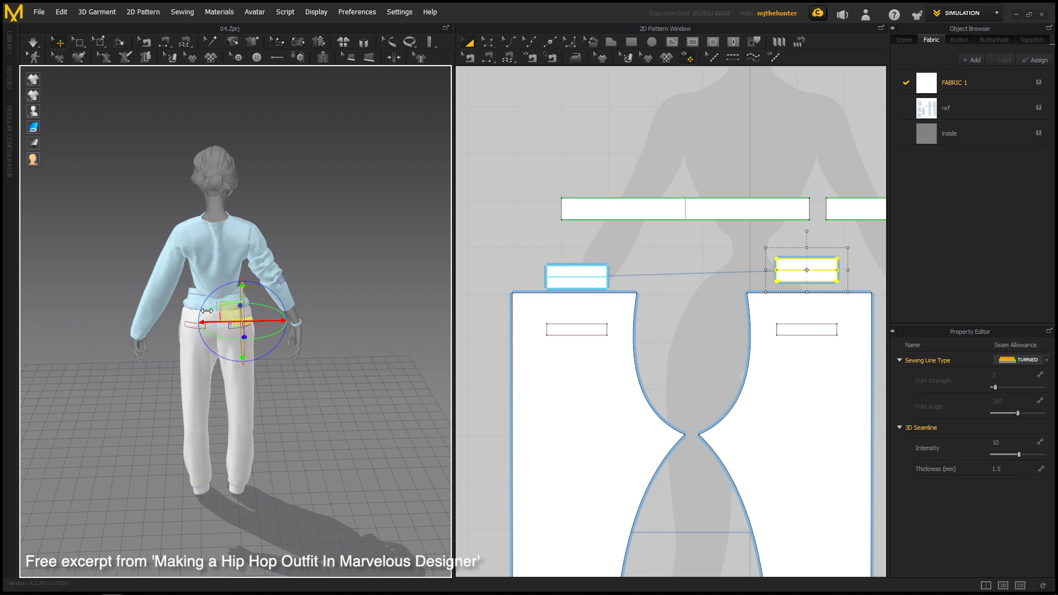
{"action": "scroll", "coordinate": [382, 349], "scroll_direction": "up", "scroll_amount": 5}
{"action": "scroll", "coordinate": [383, 349], "scroll_direction": "up", "scroll_amount": 1}
{"action": "key", "text": "f"}
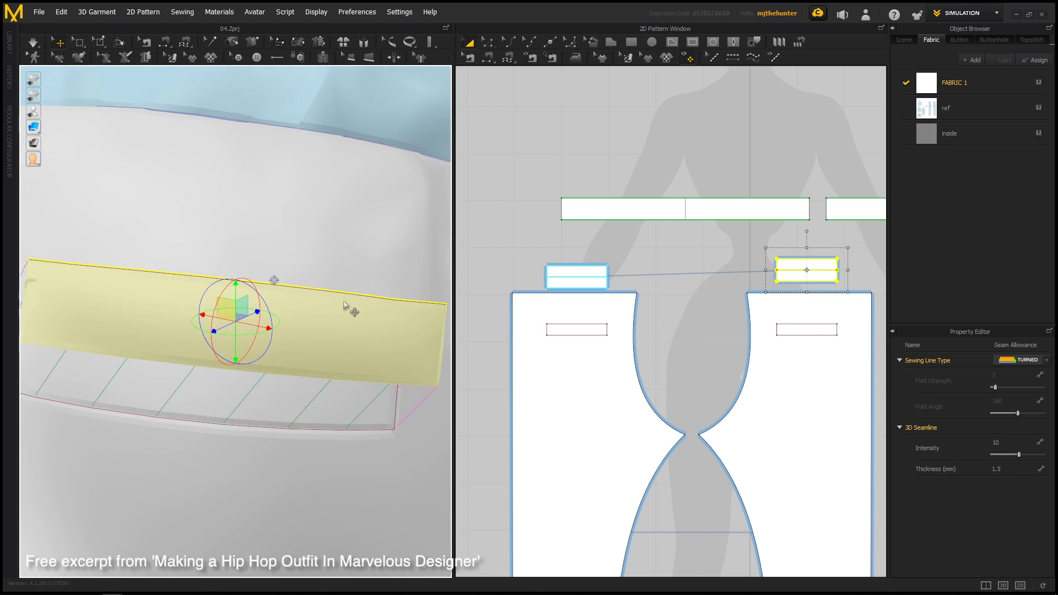
{"action": "scroll", "coordinate": [349, 309], "scroll_direction": "down", "scroll_amount": 3}
{"action": "right_click_drag", "start_coordinate": [295, 297], "coordinate": [264, 330]}
{"action": "left_click_drag", "start_coordinate": [219, 304], "coordinate": [254, 331]}
{"action": "left_click", "coordinate": [333, 433]}
{"action": "right_click_drag", "start_coordinate": [332, 433], "coordinate": [217, 382]}
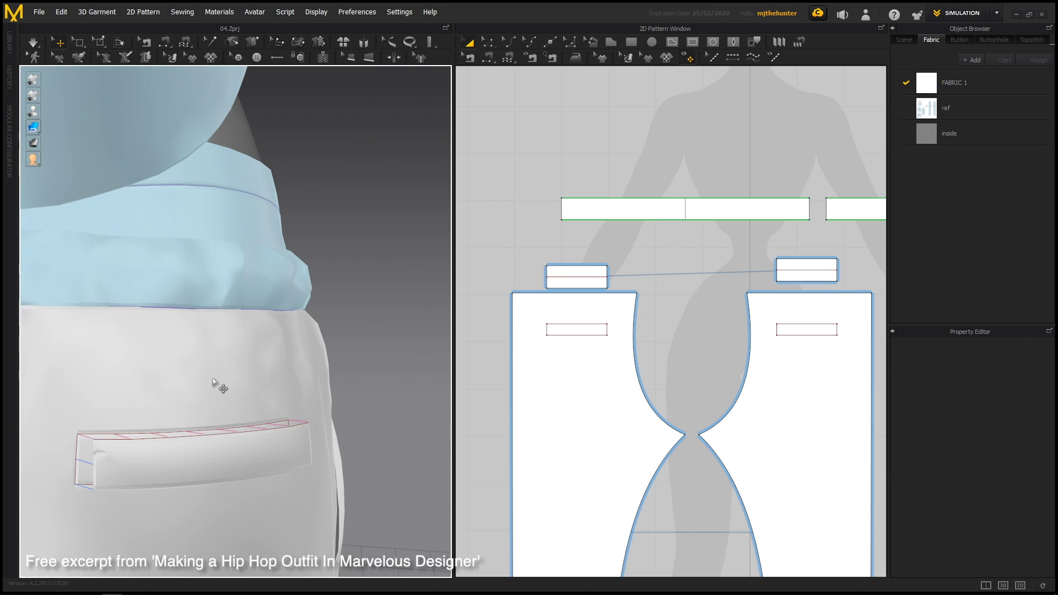
Simulate the mirrored strip into the second back pocket, stop the simulation and review the outfit from behind and in front
{"action": "key", "text": "space"}
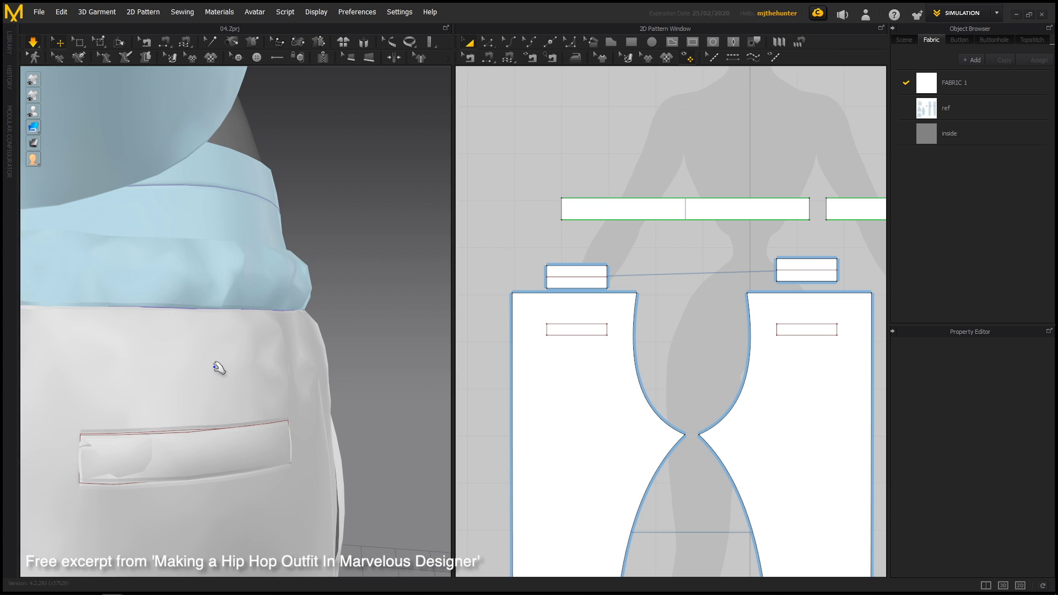
{"action": "scroll", "coordinate": [216, 362], "scroll_direction": "down", "scroll_amount": 6}
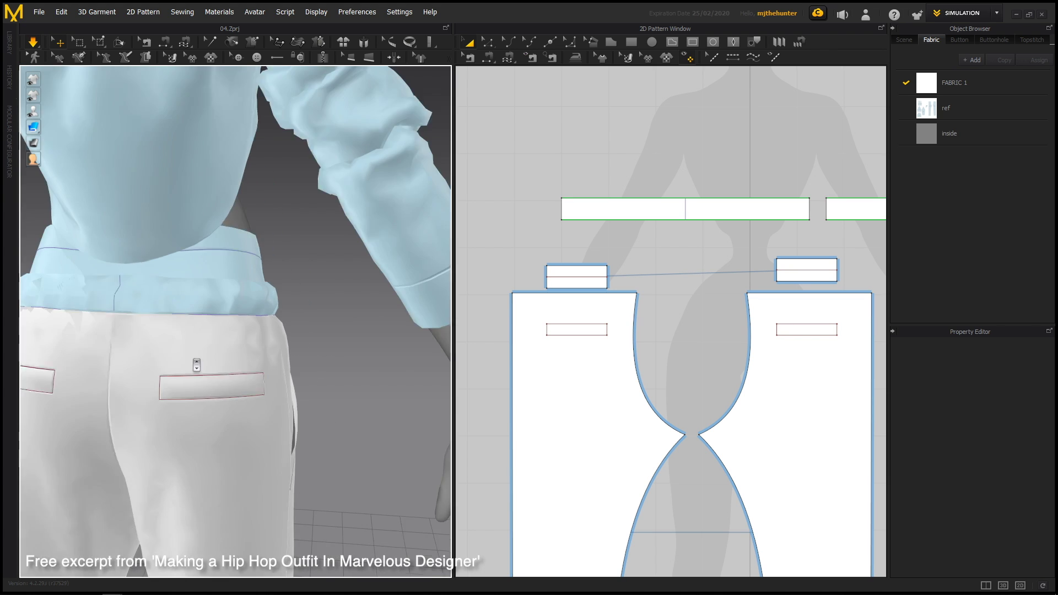
{"action": "right_click_drag", "start_coordinate": [332, 312], "coordinate": [250, 278]}
{"action": "scroll", "coordinate": [246, 228], "scroll_direction": "up", "scroll_amount": 3}
{"action": "scroll", "coordinate": [247, 228], "scroll_direction": "down", "scroll_amount": 3}
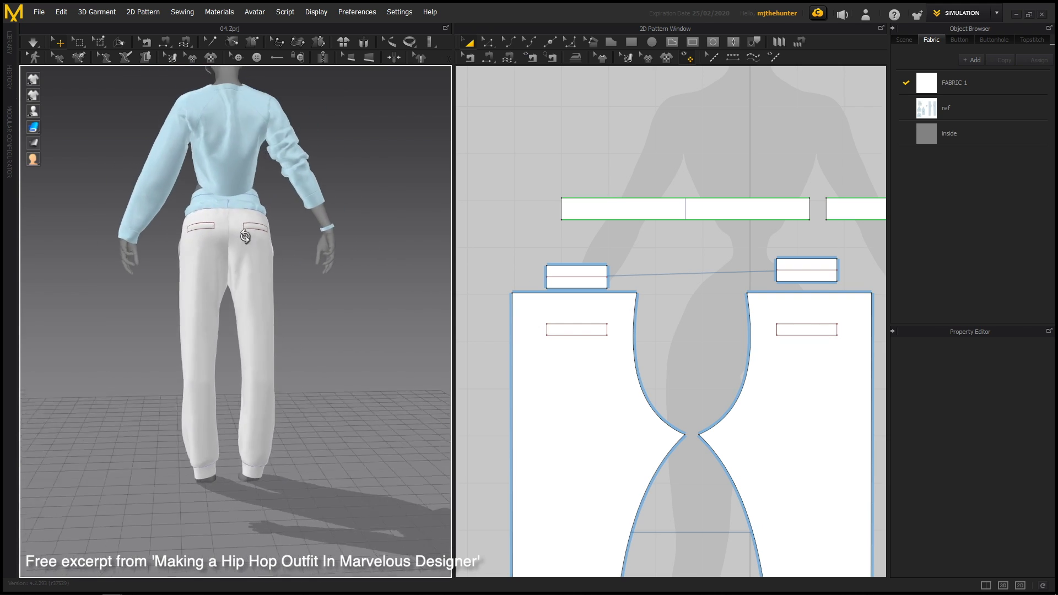
{"action": "right_click_drag", "start_coordinate": [246, 228], "coordinate": [474, 238]}
{"action": "scroll", "coordinate": [311, 339], "scroll_direction": "down", "scroll_amount": 2}
{"action": "scroll", "coordinate": [312, 338], "scroll_direction": "up", "scroll_amount": 2}
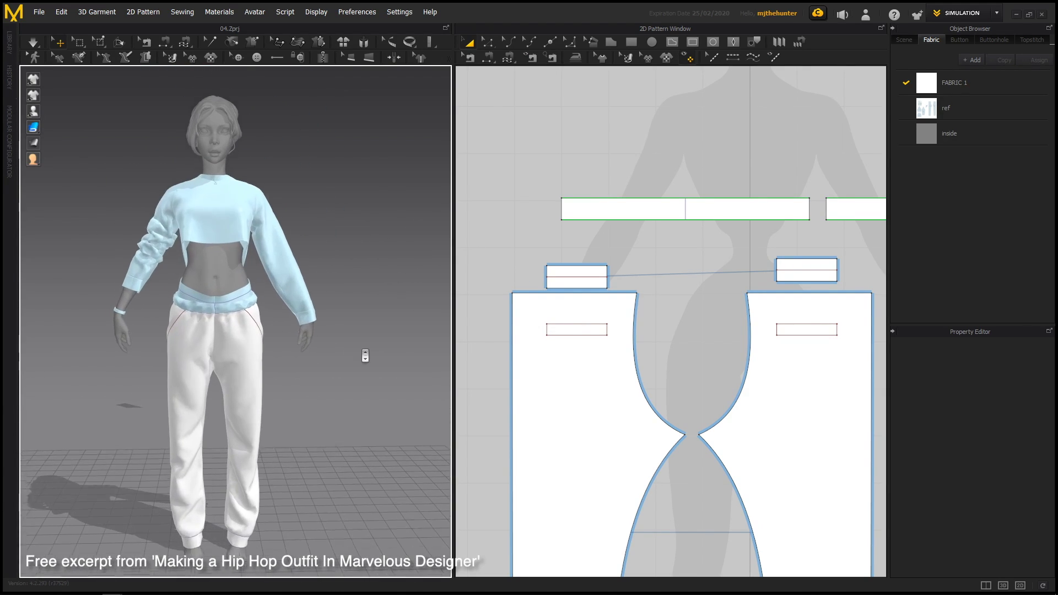